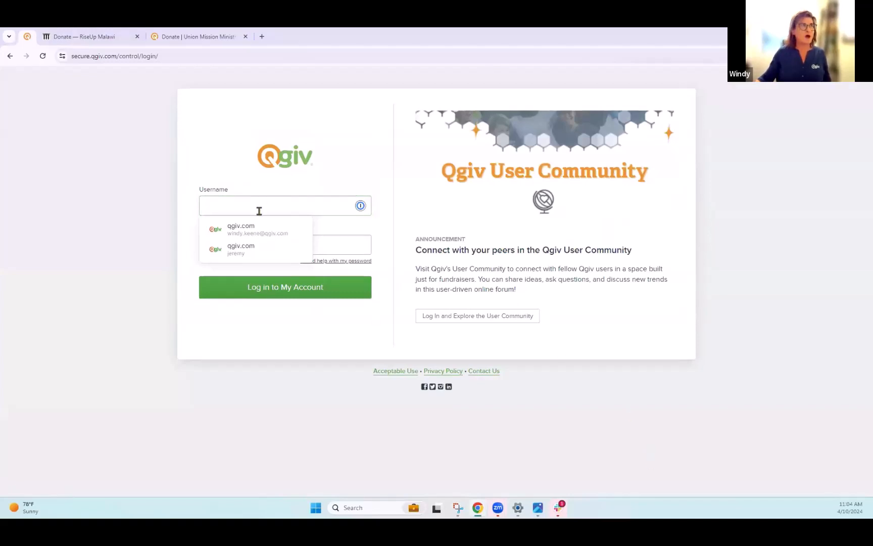
- Log in to the Qgiv control panel with the account username and password
key(ctrl+v)
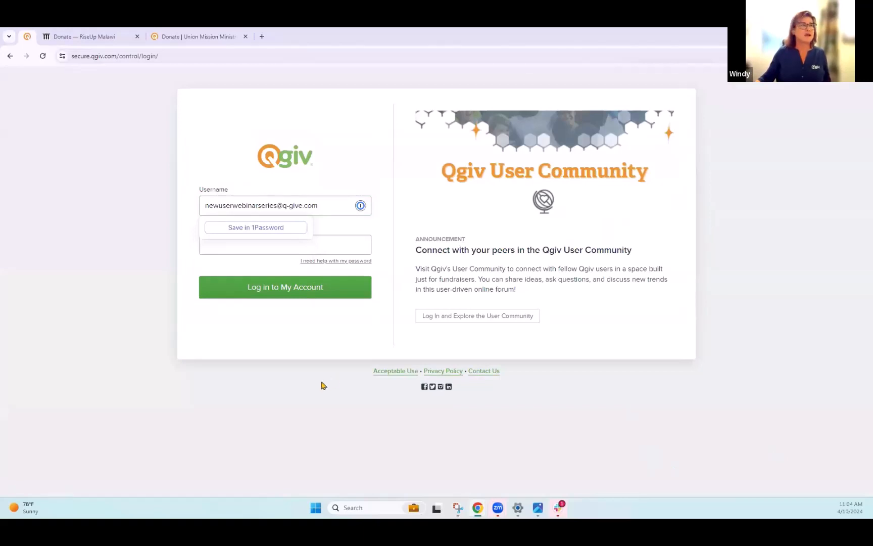
click(348, 245)
text(•••••••)
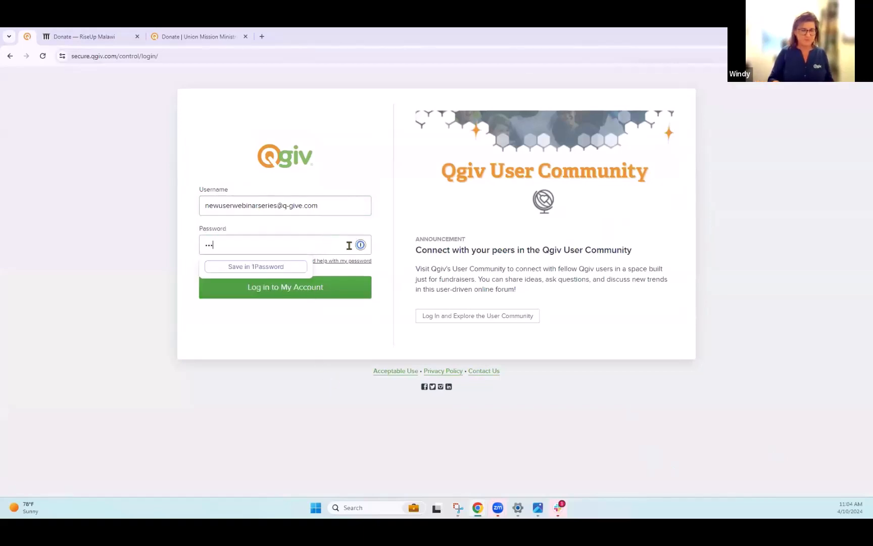
text(•)
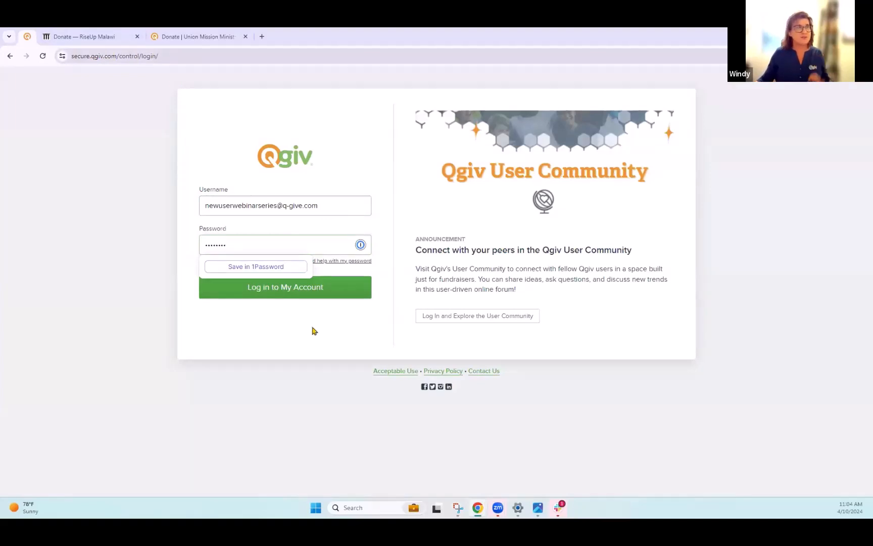
click(271, 288)
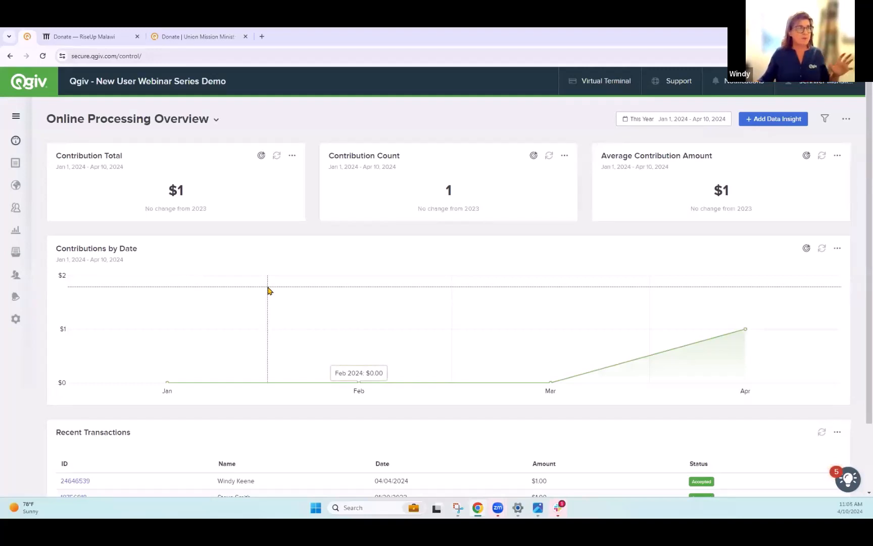
- Open the forms list, scroll through all its form sections and review the Status filter options
mouse_move(15, 162)
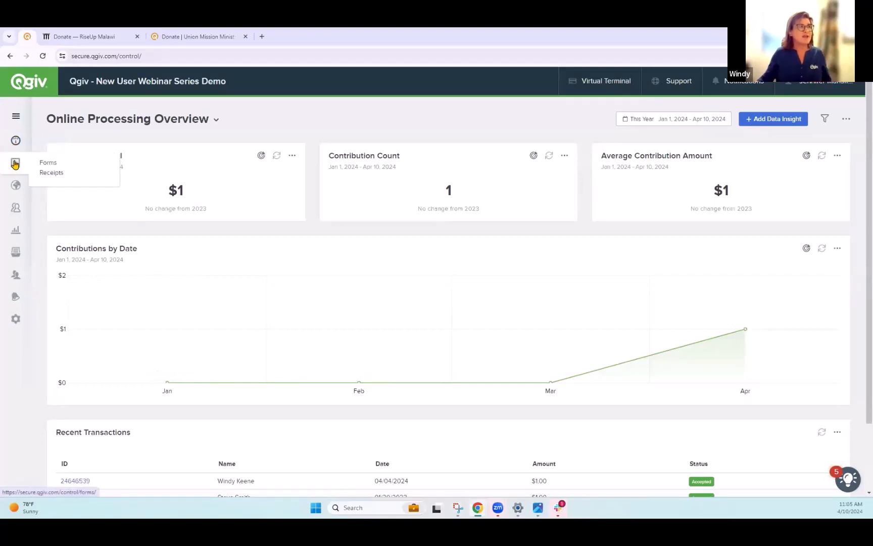
click(50, 166)
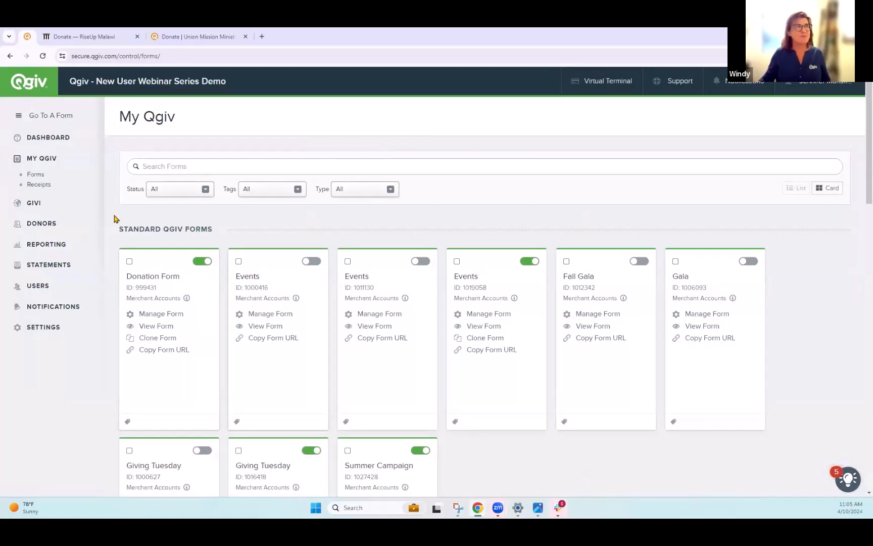
mouse_move(135, 235)
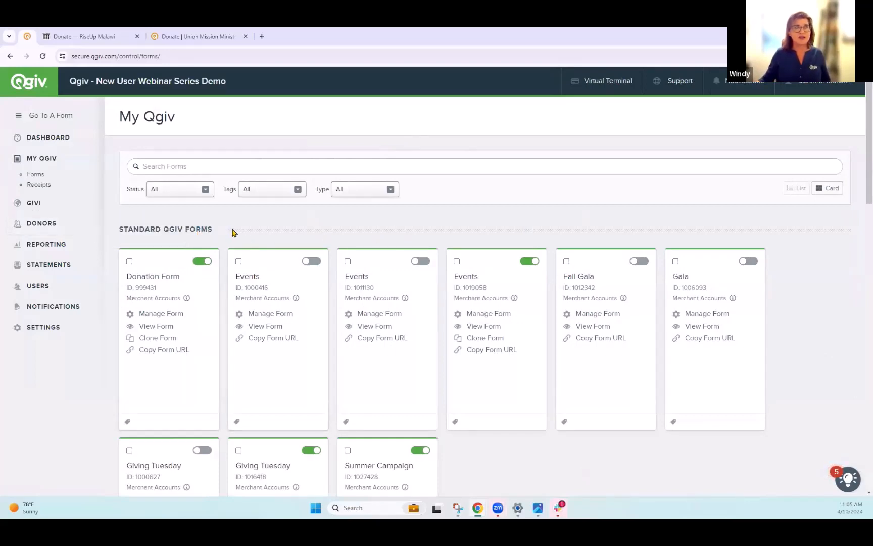
scroll(233, 231, down, 1)
scroll(233, 231, down, 6)
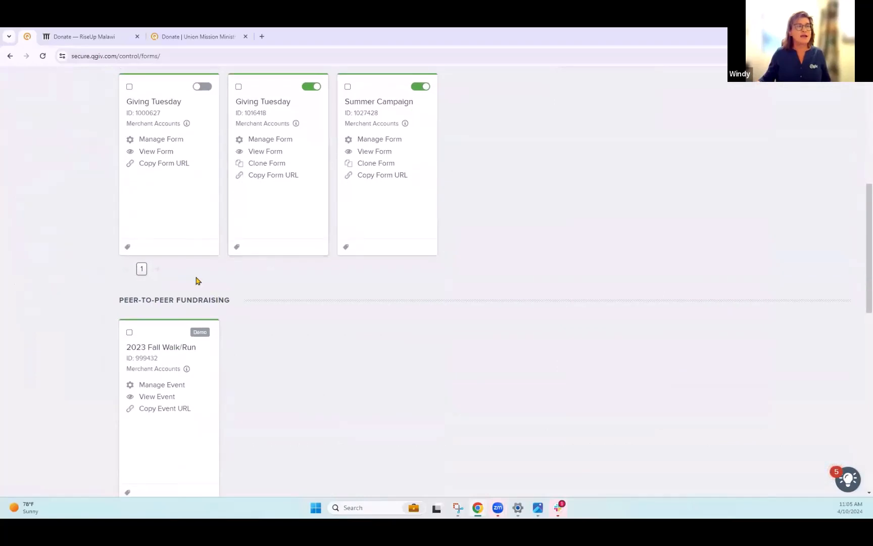
scroll(331, 384, down, 7)
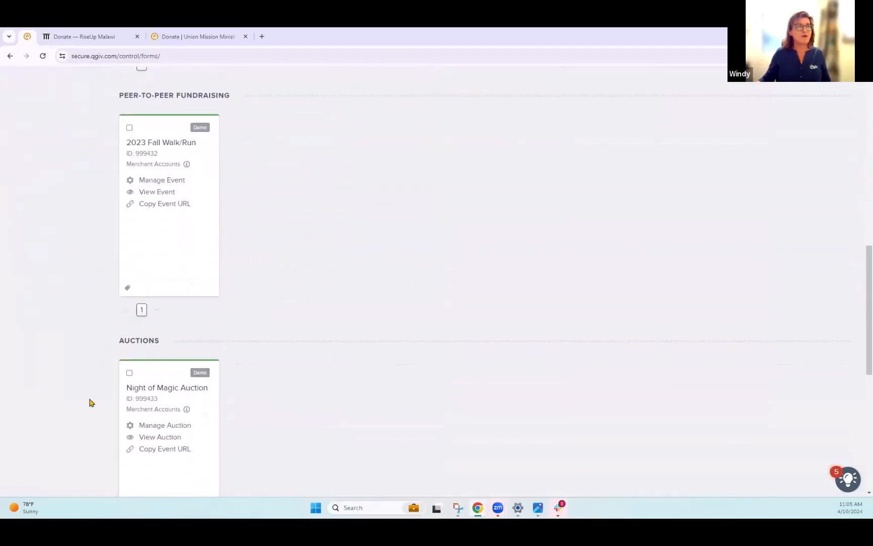
scroll(339, 361, down, 3)
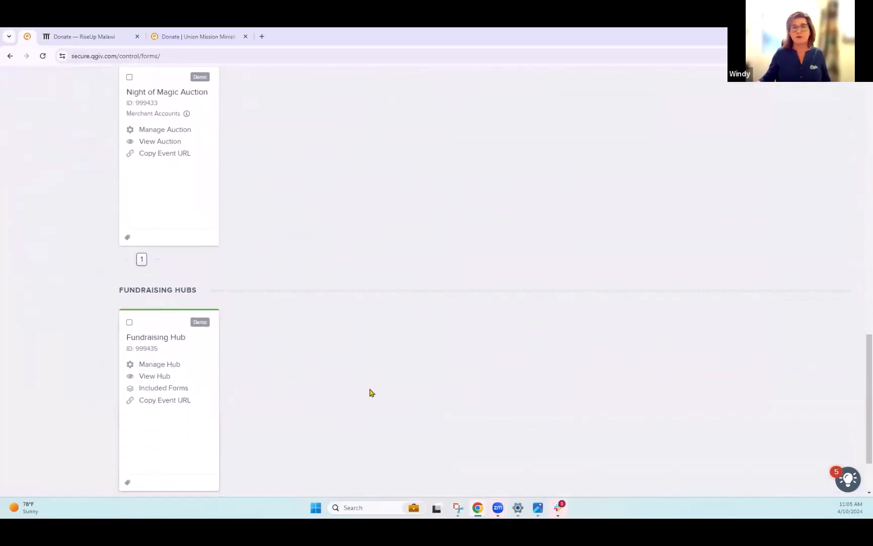
scroll(394, 387, up, 9)
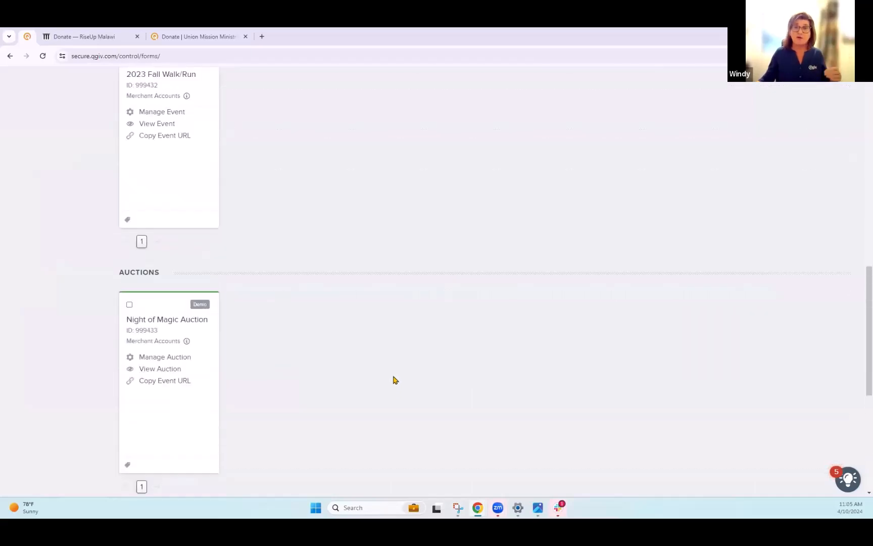
scroll(396, 379, up, 8)
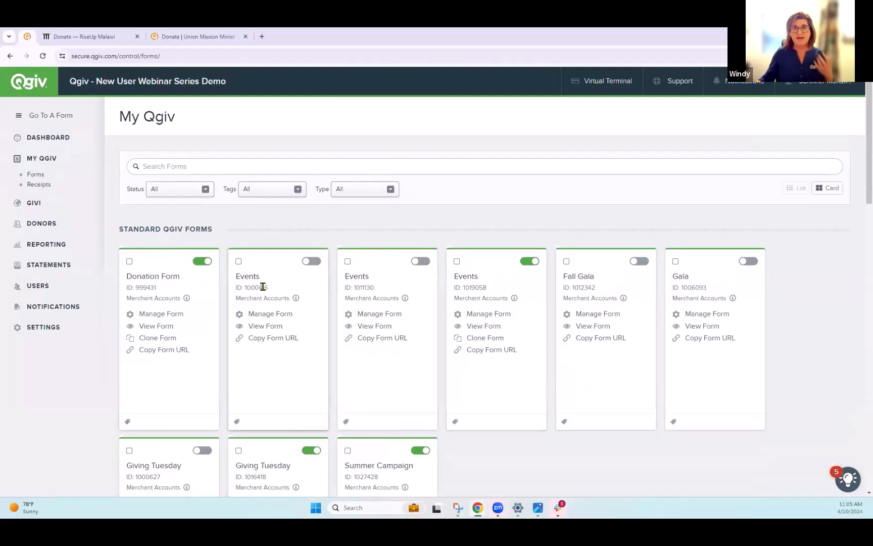
click(187, 191)
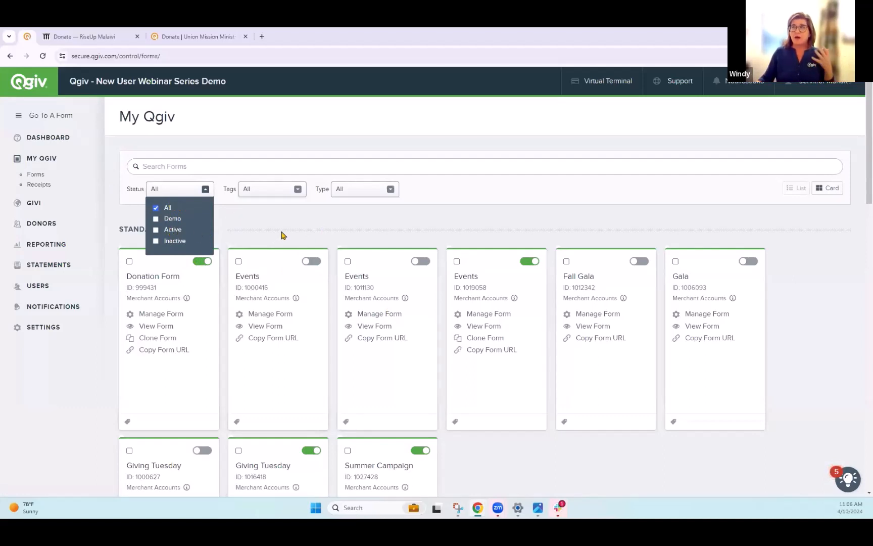
click(310, 228)
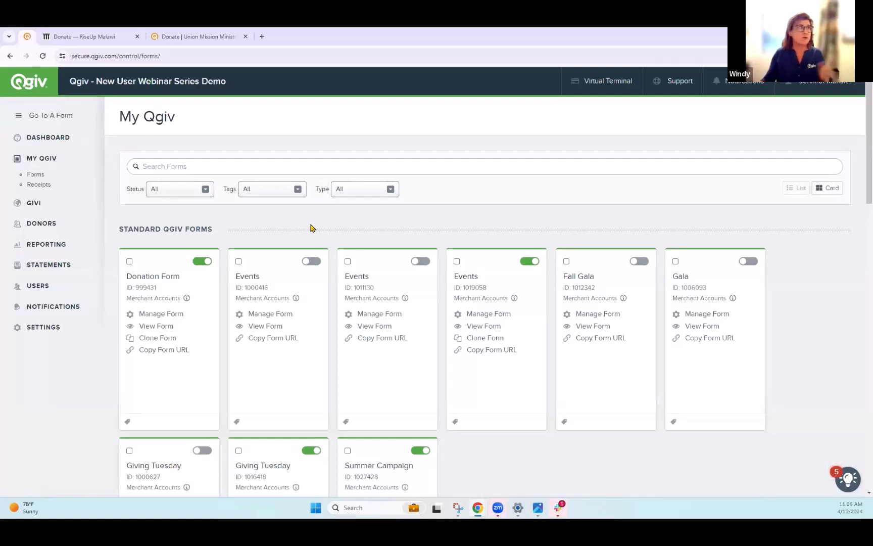
- Switch to the RiseUp Malawi donation page and review its address and gift options
click(79, 35)
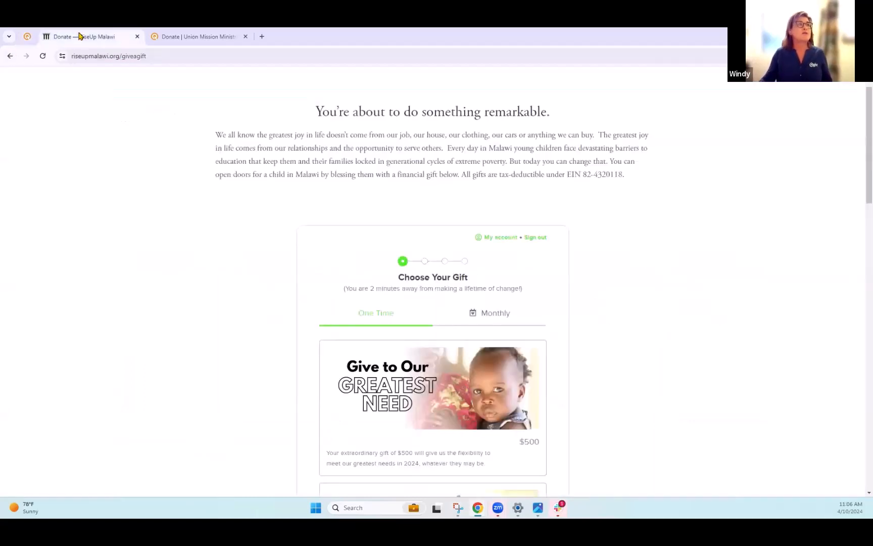
scroll(387, 305, down, 2)
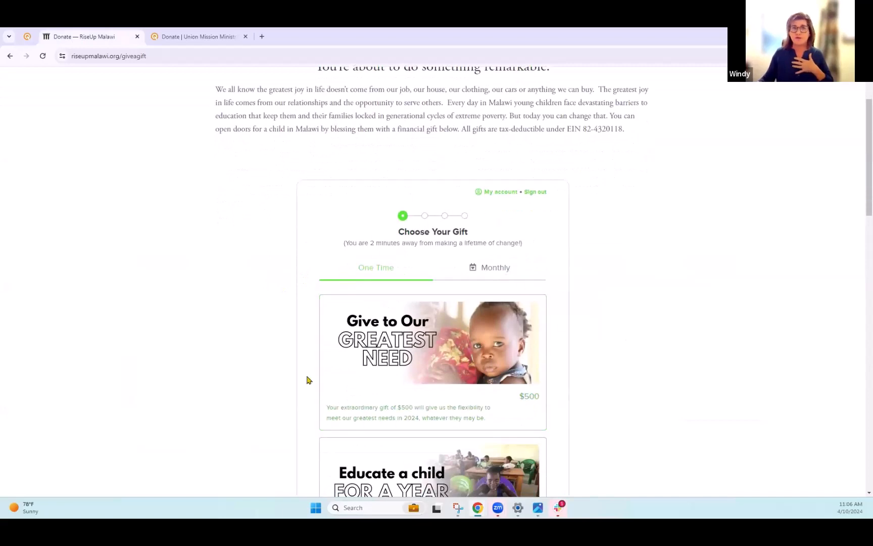
drag(189, 58, 60, 56)
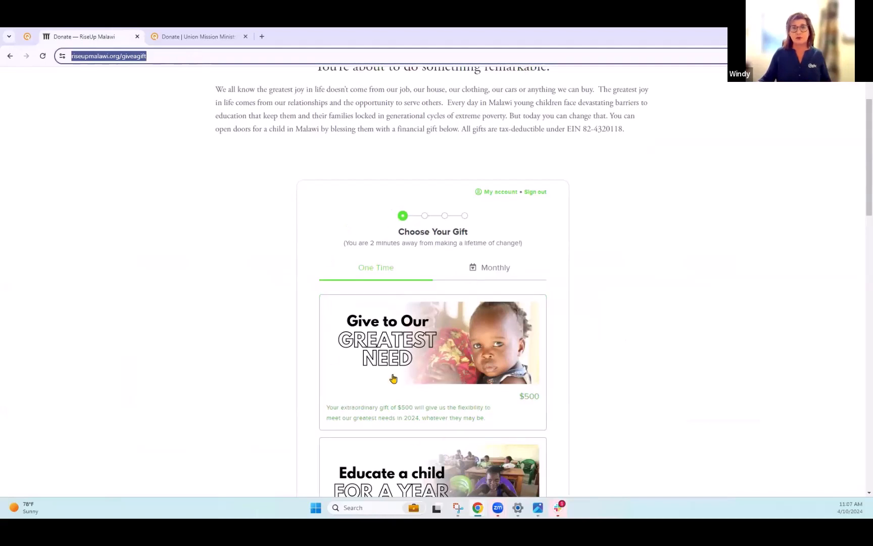
scroll(437, 399, down, 1)
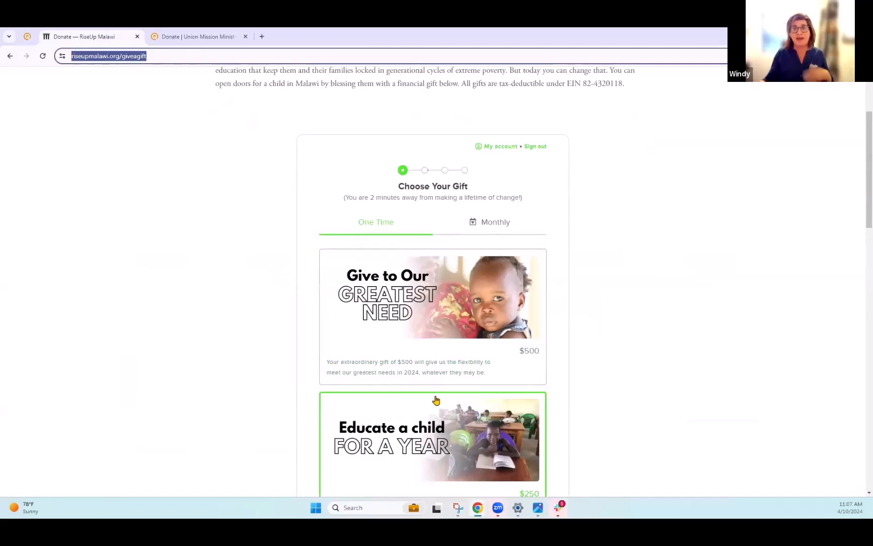
scroll(437, 376, up, 3)
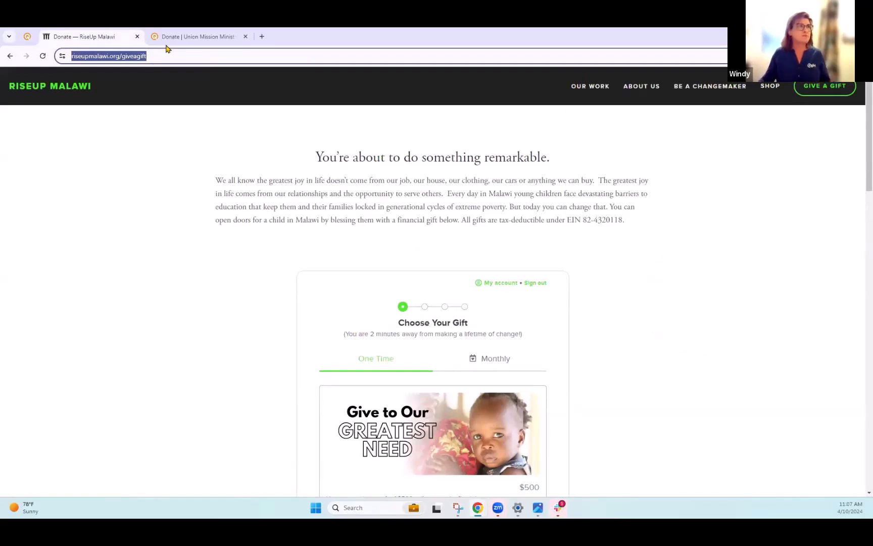
- Switch to the Union Mission donation form and review its layout and web address
click(199, 40)
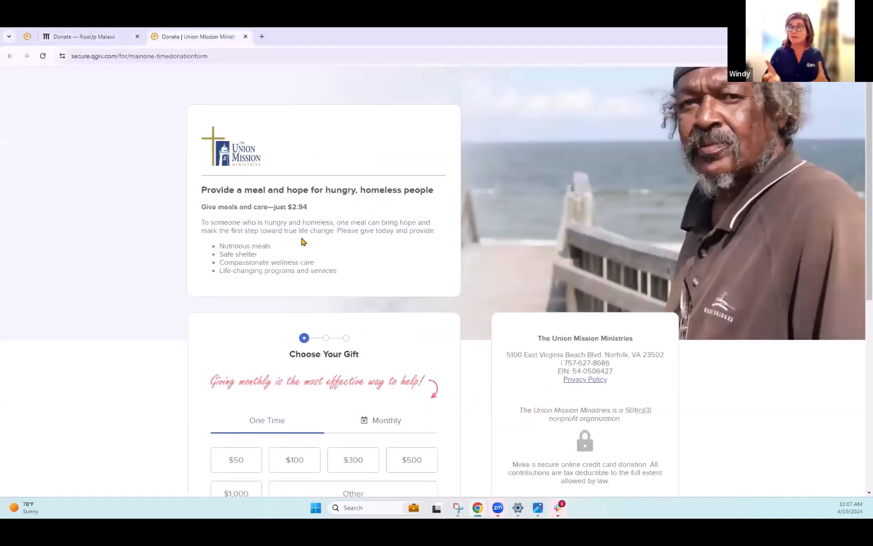
scroll(298, 205, down, 4)
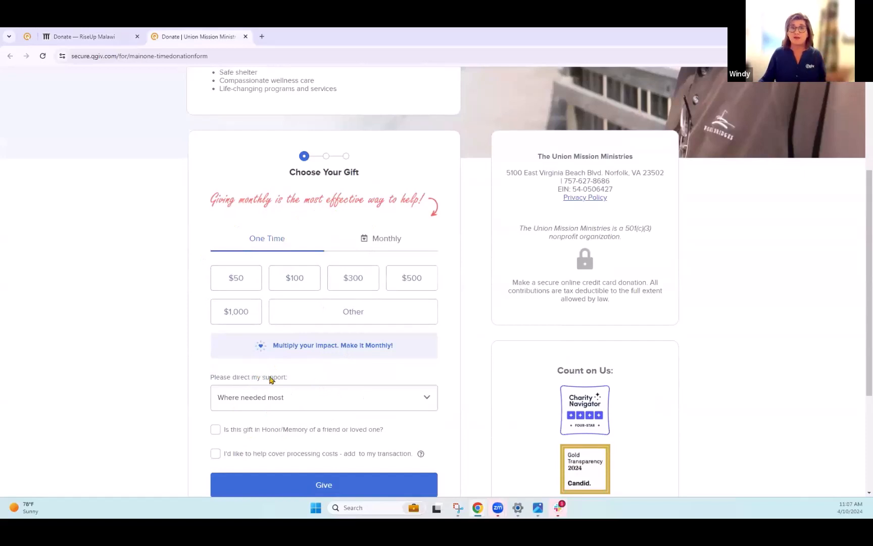
scroll(271, 380, up, 4)
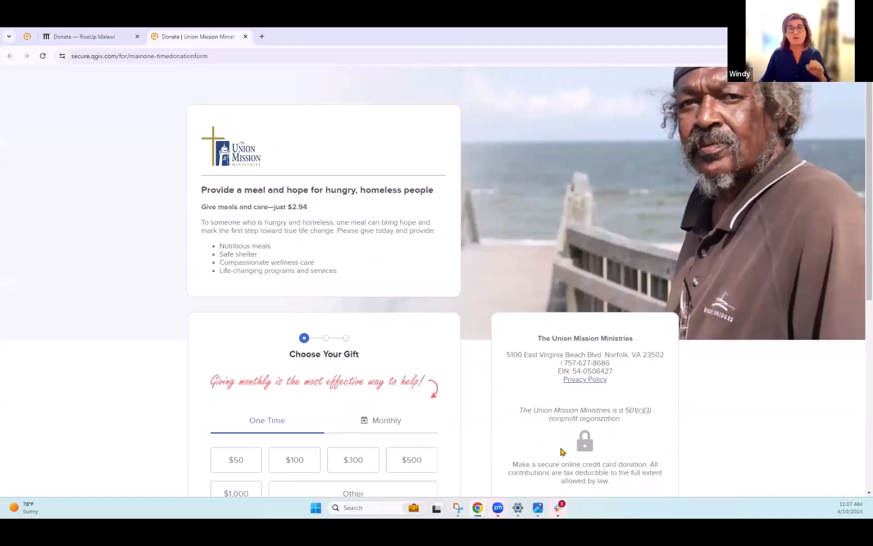
scroll(610, 263, down, 3)
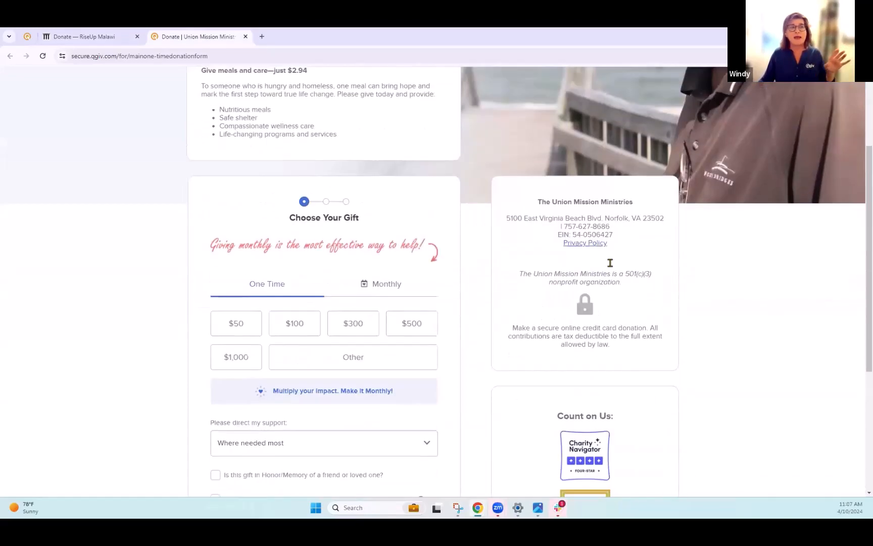
scroll(576, 354, up, 3)
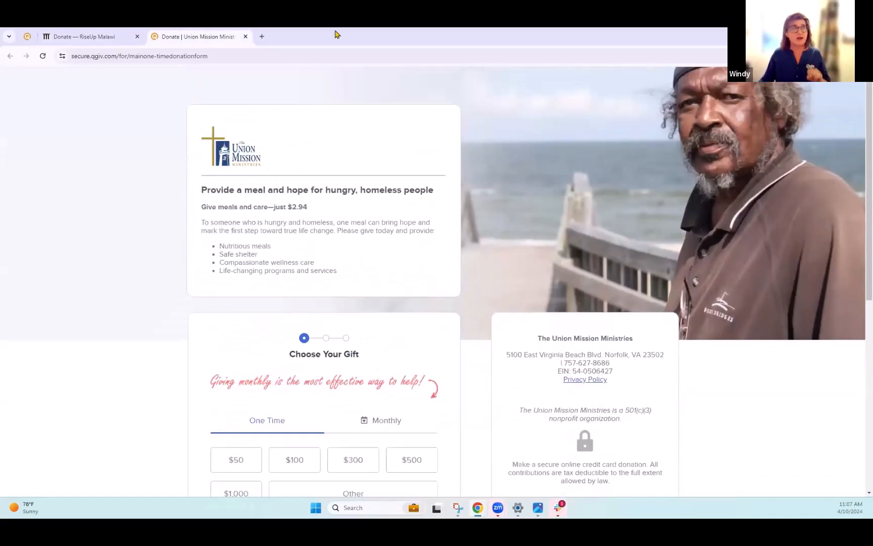
drag(244, 56, 56, 58)
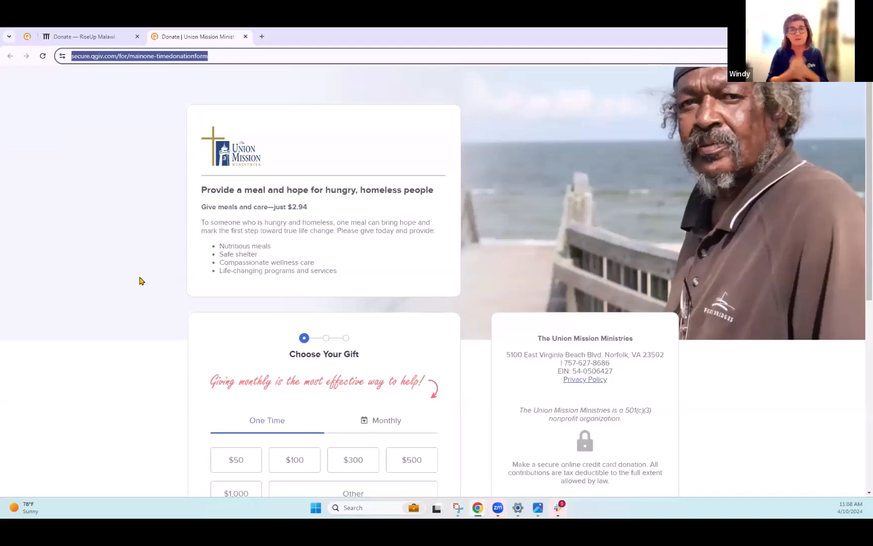
- Back in Qgiv, clone the Donation Form and name the new form Spring Campaign
click(28, 37)
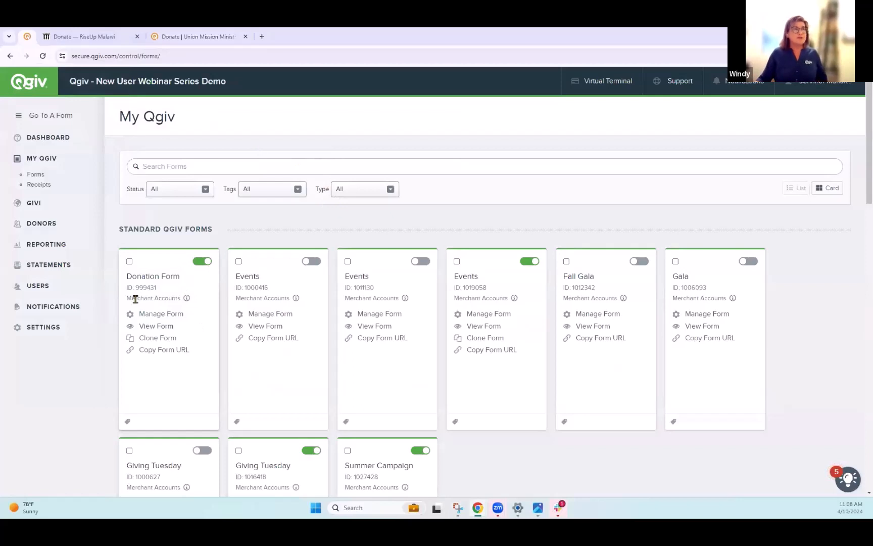
click(155, 342)
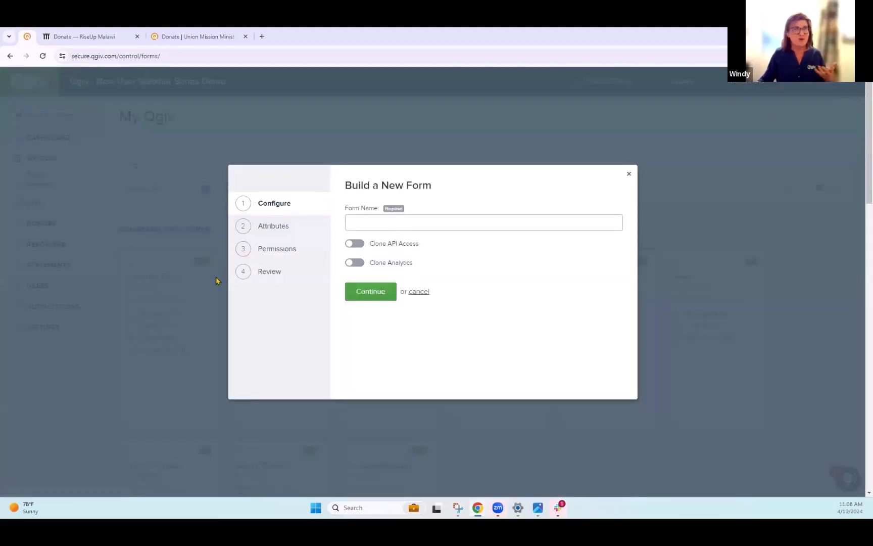
click(412, 225)
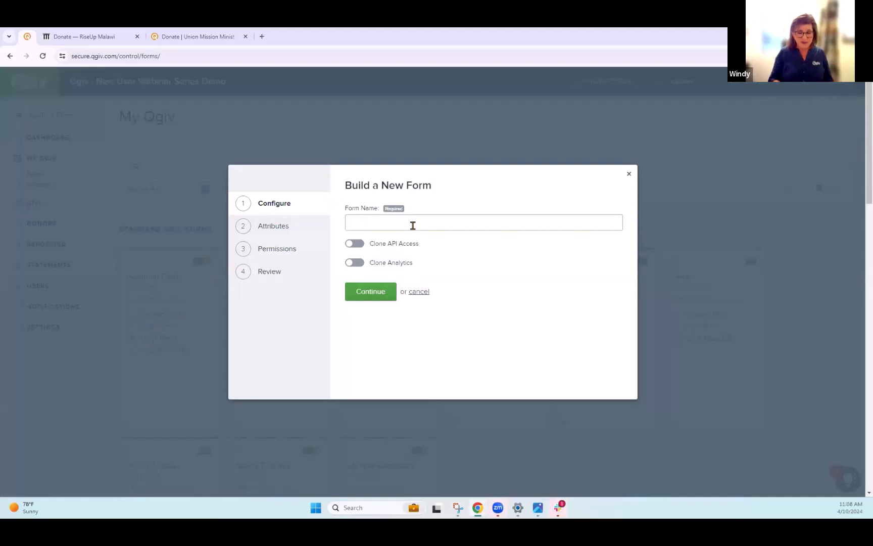
text(Spring Campaign)
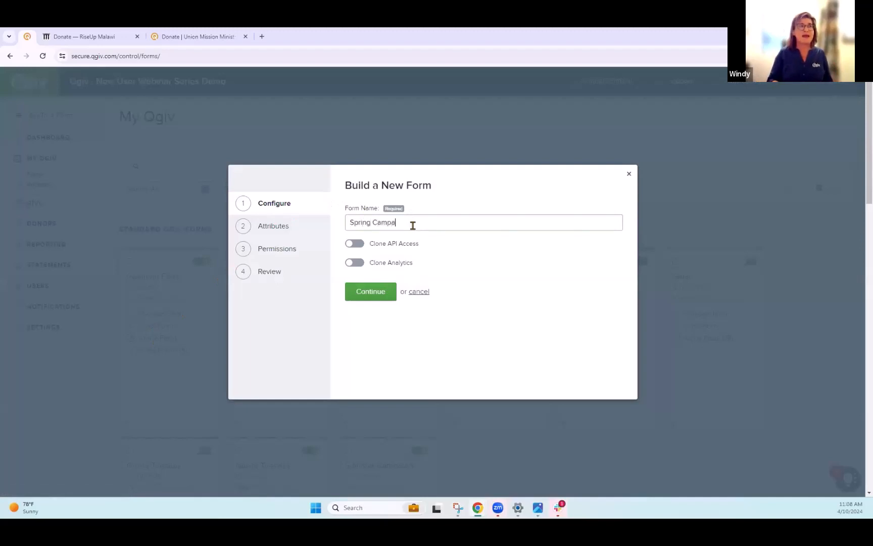
- Enable Clone API Access and Clone Analytics, then continue to the attributes step
click(358, 245)
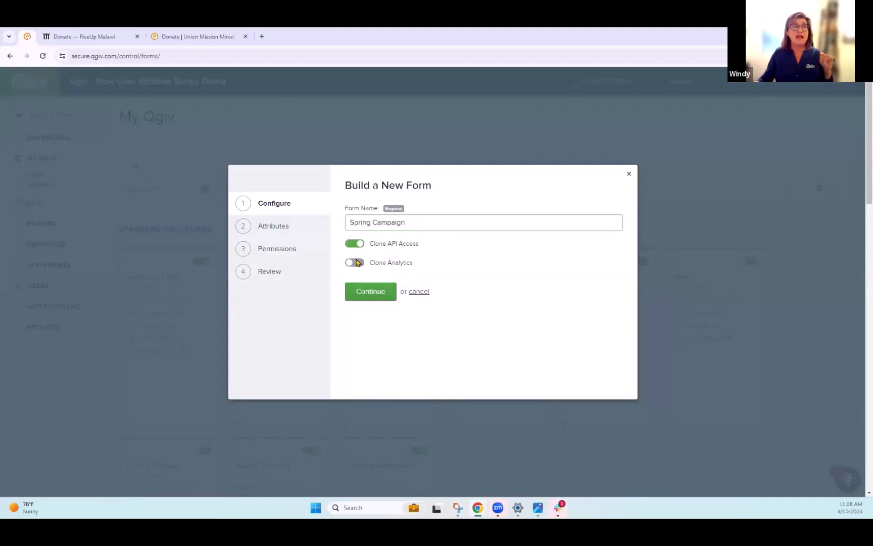
click(356, 264)
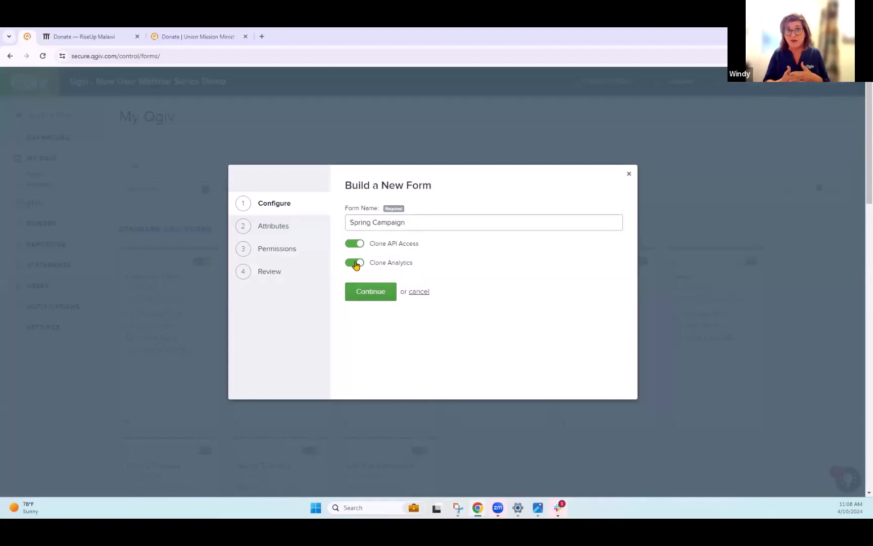
click(363, 294)
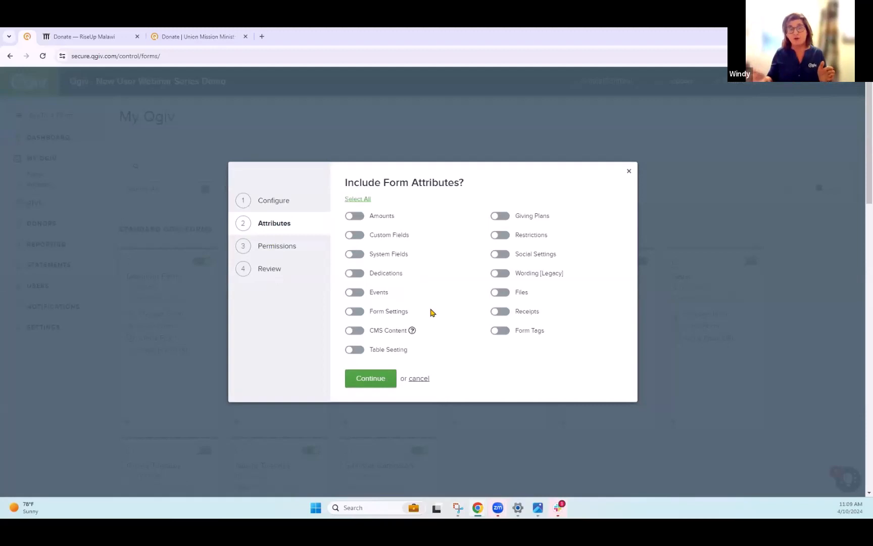
- Toggle Dedications on and back off, then continue to permissions without cloning any attributes
click(355, 273)
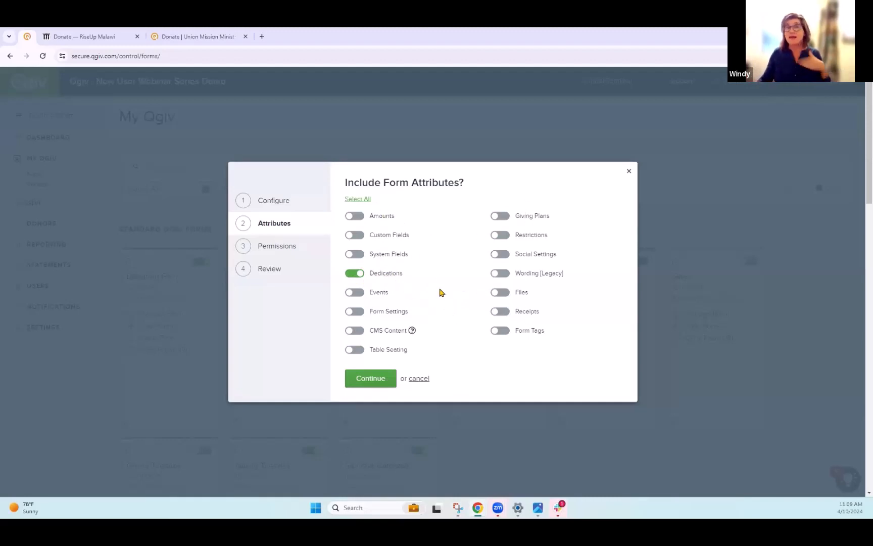
click(356, 274)
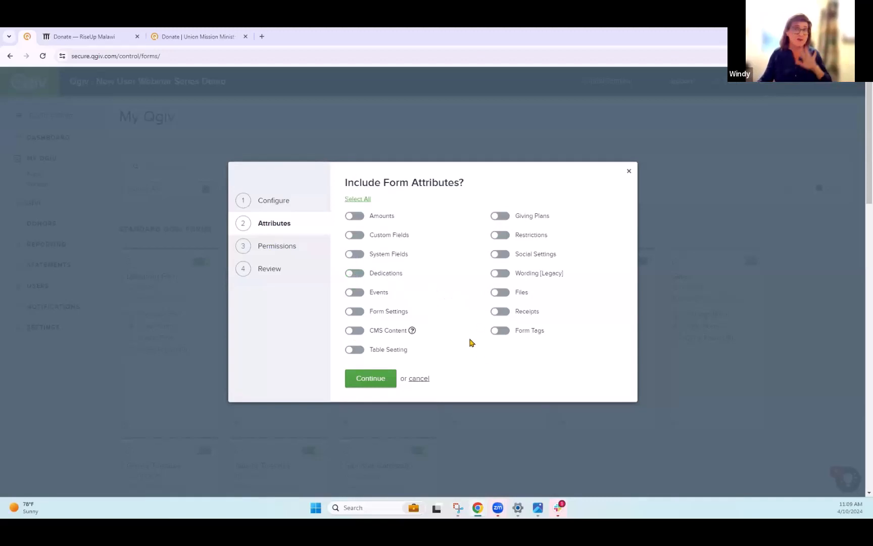
click(367, 380)
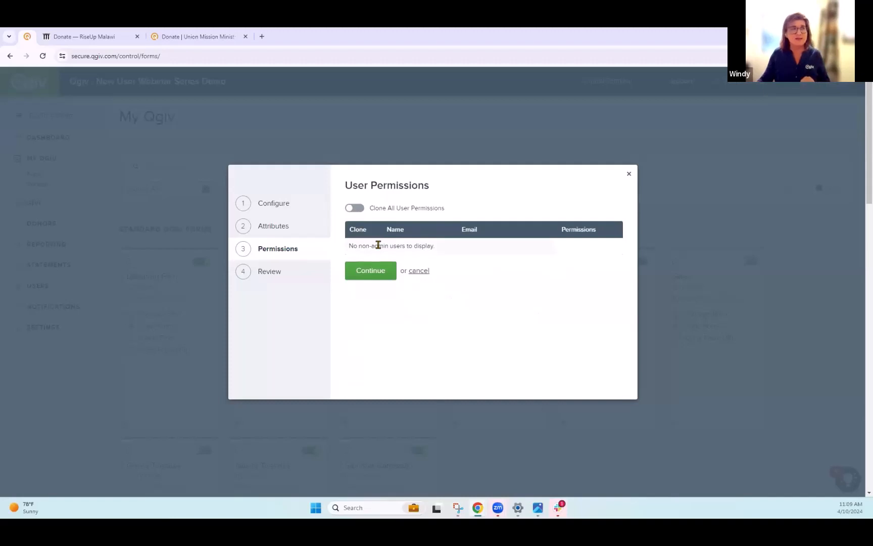
- Clone all user permissions and create the Spring Campaign form
click(354, 208)
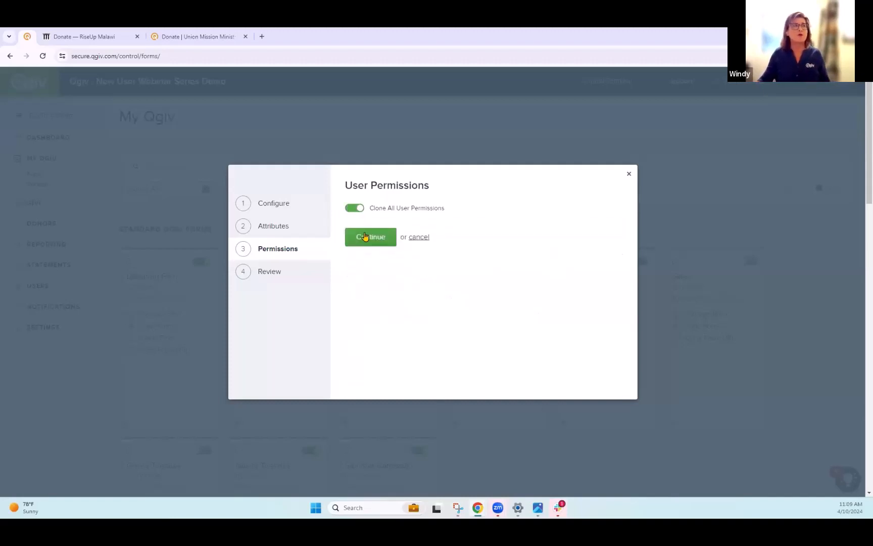
click(366, 237)
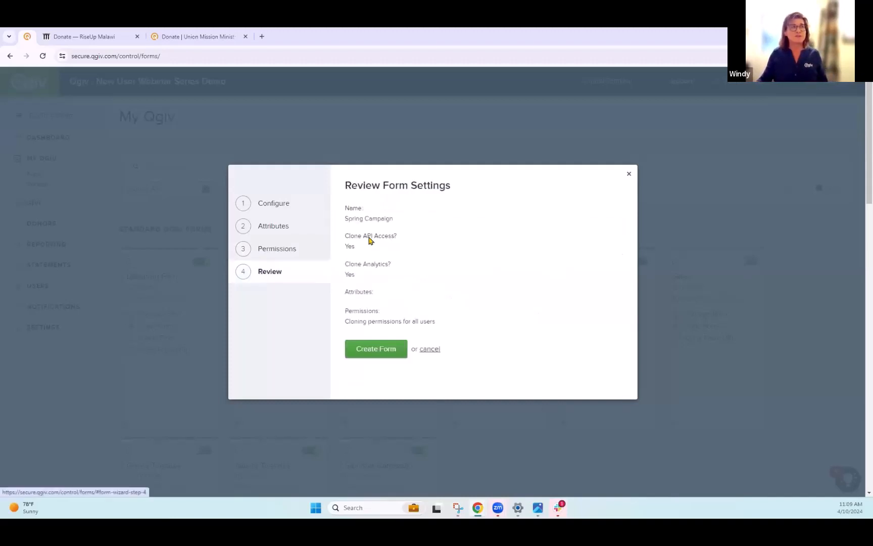
click(377, 352)
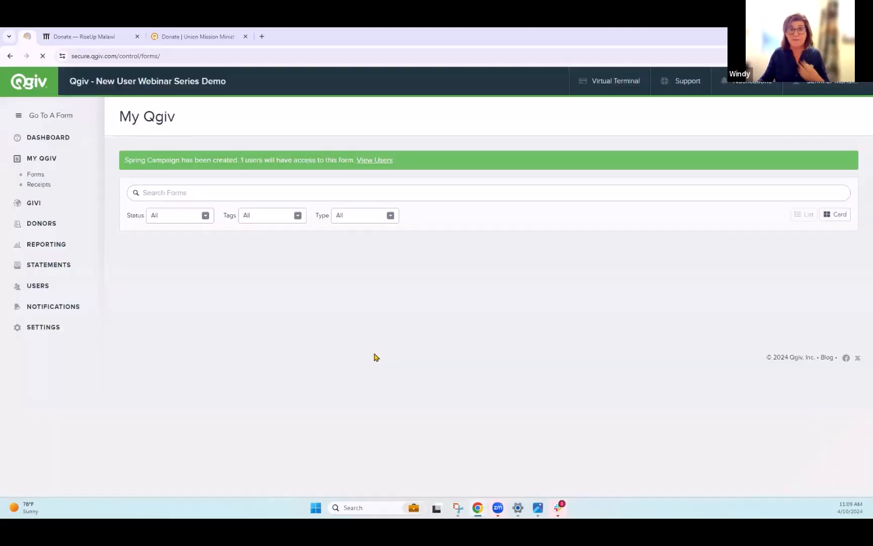
- Search the forms for spring and view the Spring Campaign form's public page
click(348, 168)
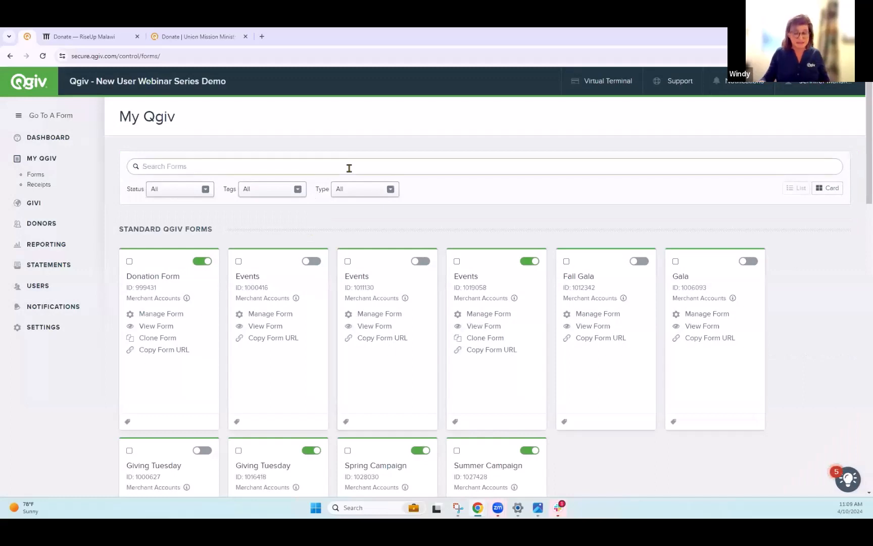
text(spring)
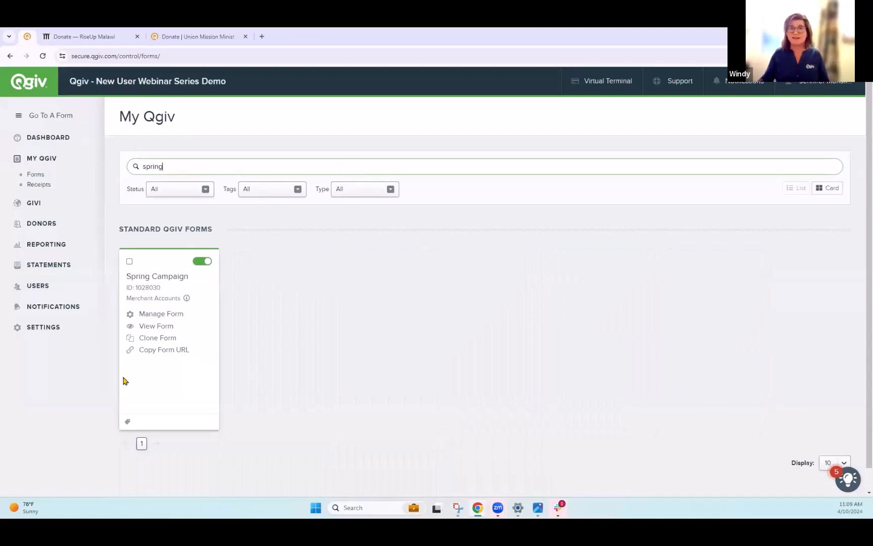
click(152, 326)
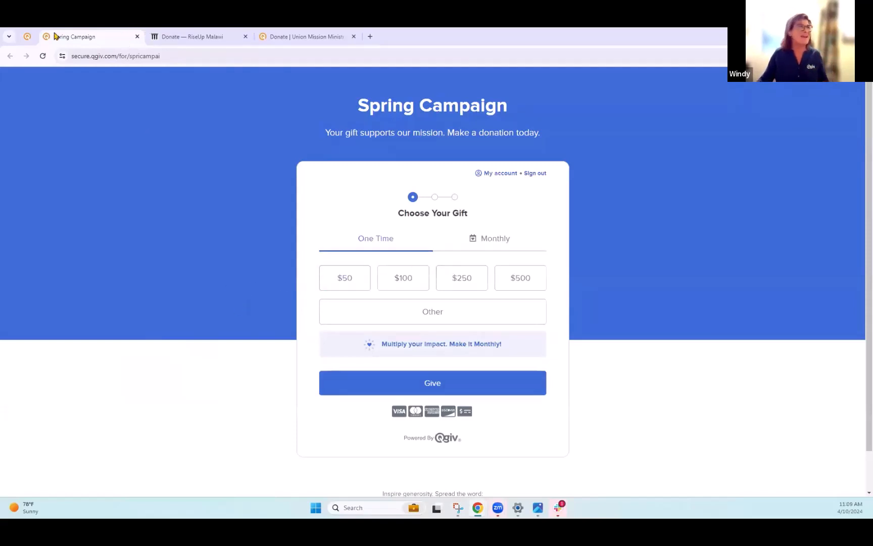
- Return to the form list, open the Spring Campaign form's settings, and launch the Form Builder
click(28, 36)
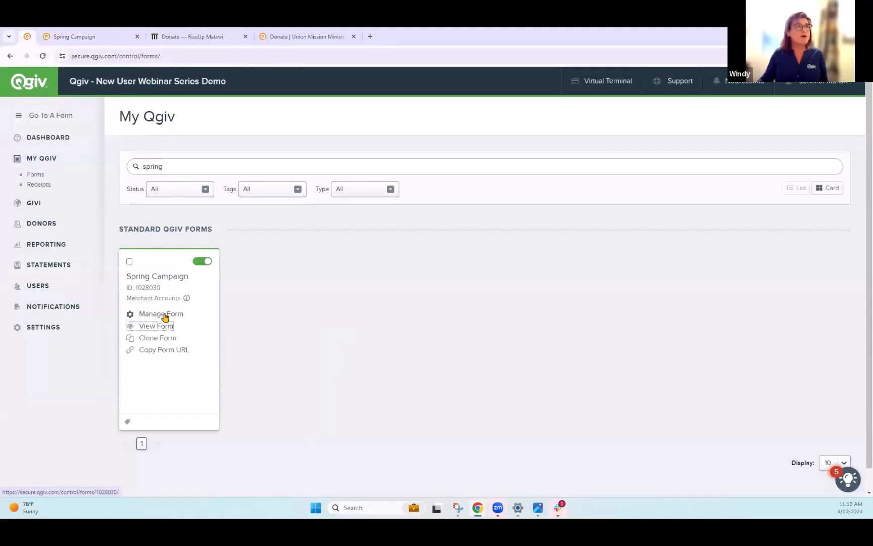
click(169, 315)
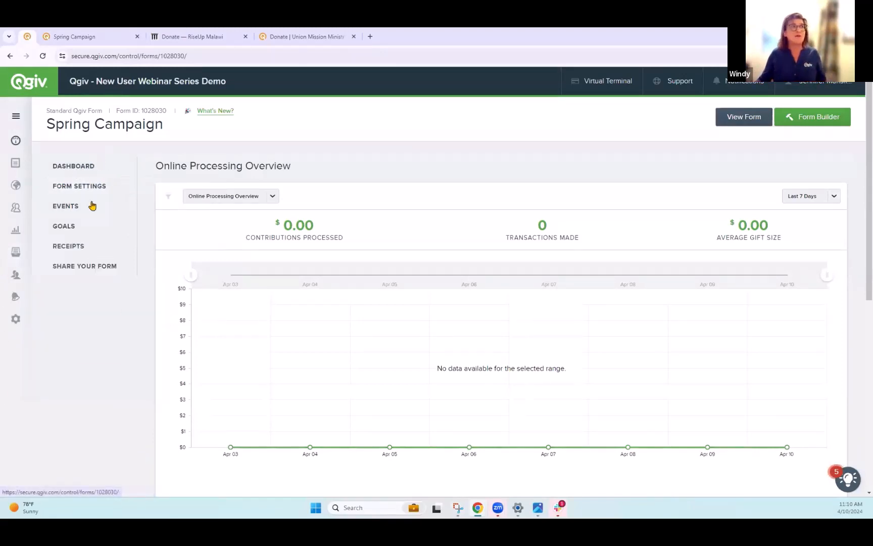
click(87, 186)
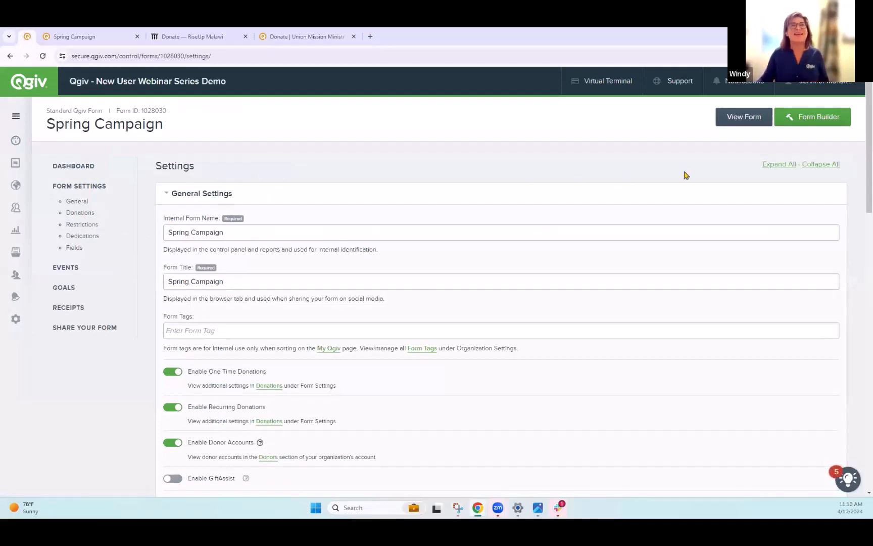
click(809, 117)
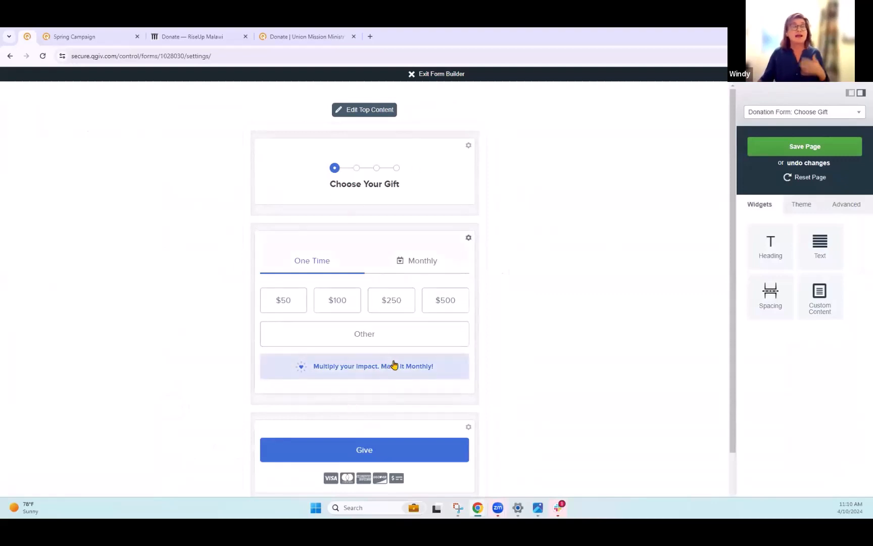
- Open the header settings and the top content editor, then close both without changes
click(469, 146)
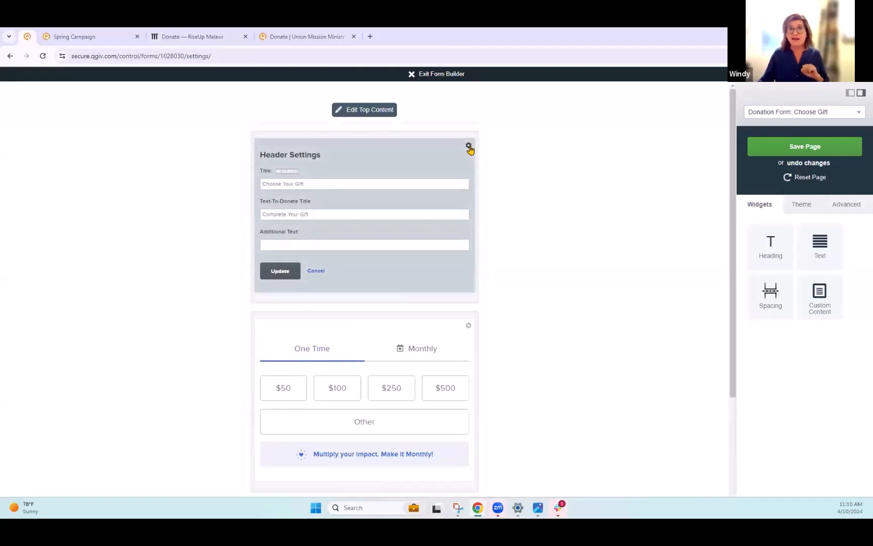
click(469, 147)
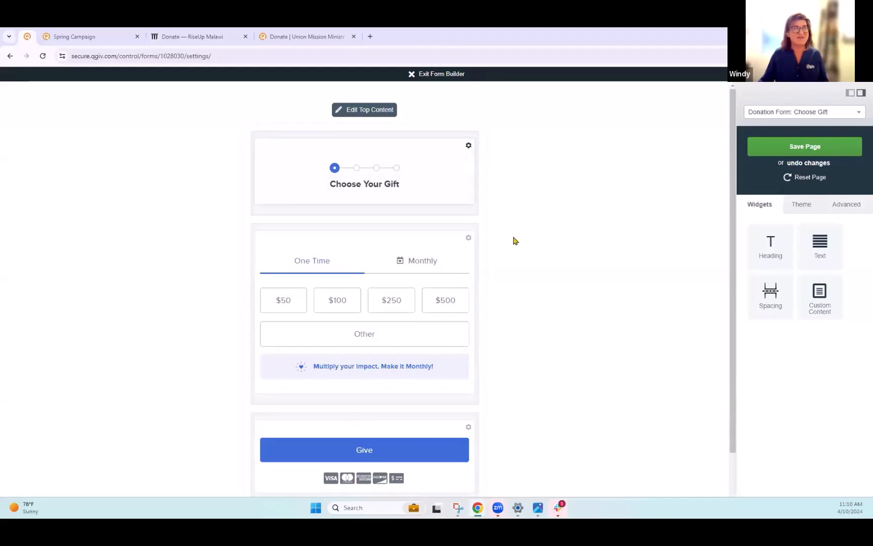
click(362, 111)
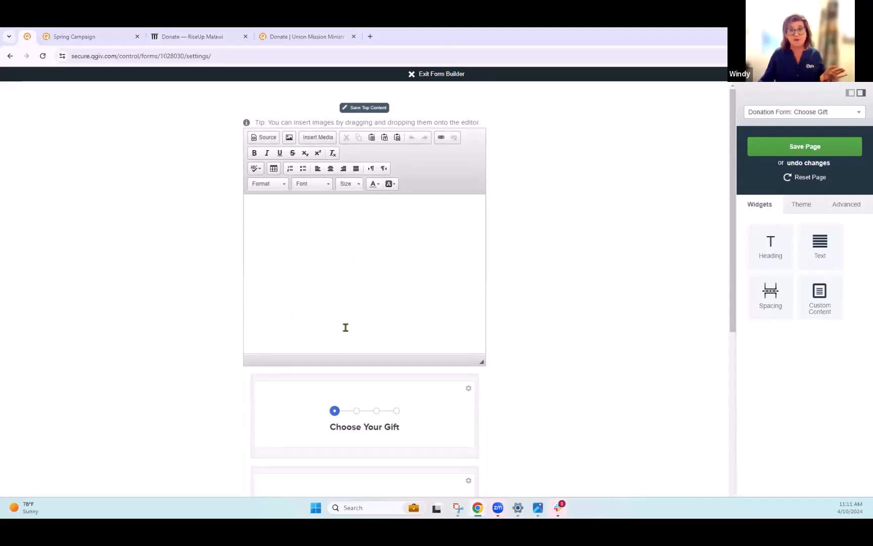
click(376, 109)
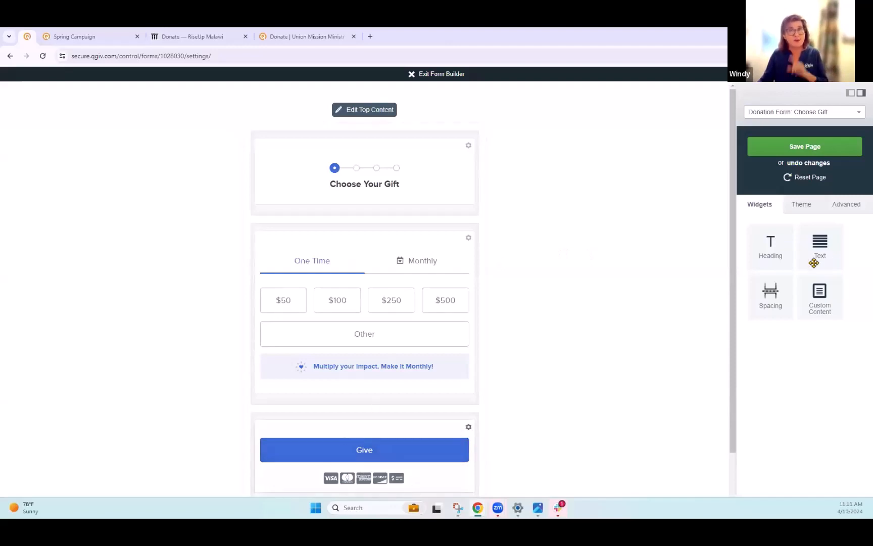
- Set the theme's primary color to green 85d91e
click(800, 205)
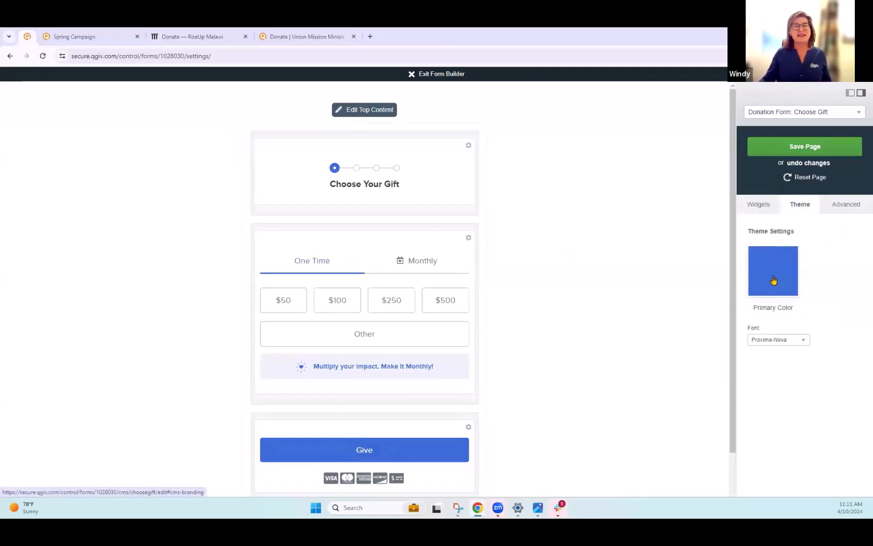
click(772, 273)
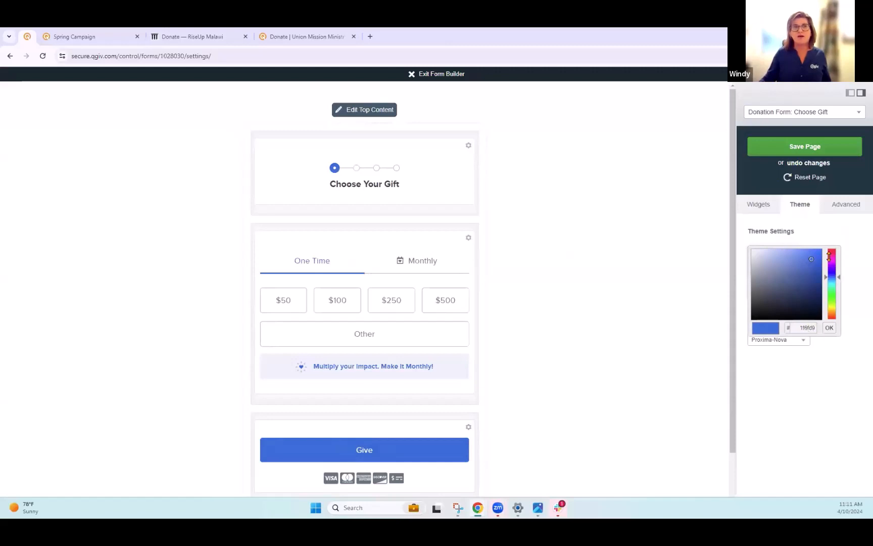
click(832, 256)
click(835, 302)
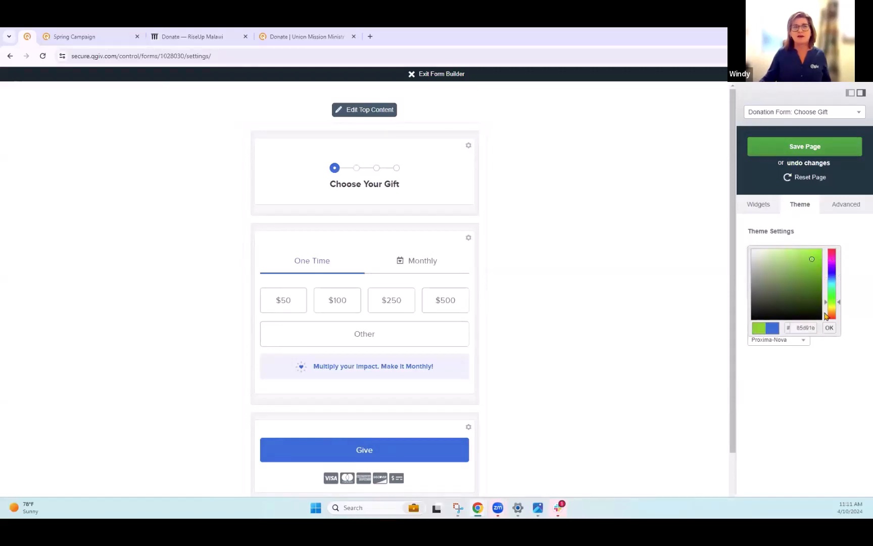
click(830, 328)
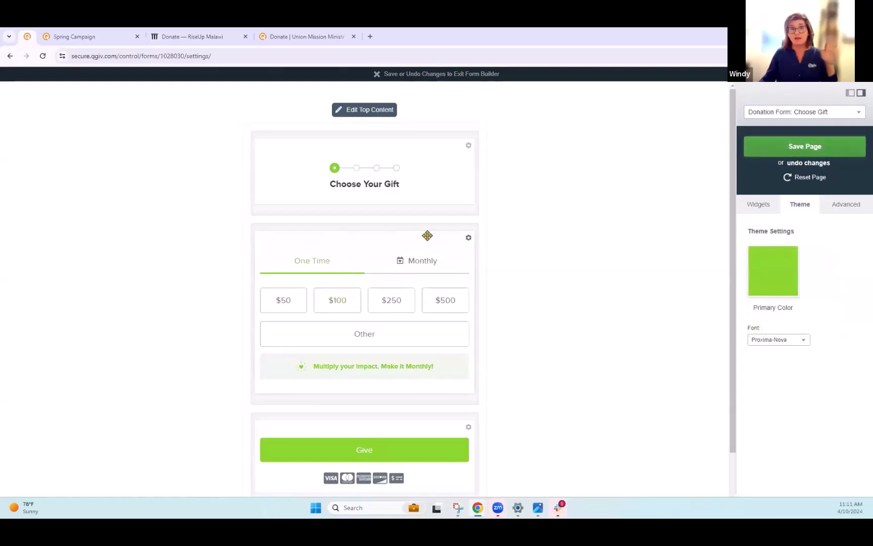
- Change the theme's primary color to purple 2b1ed9
click(769, 292)
click(835, 271)
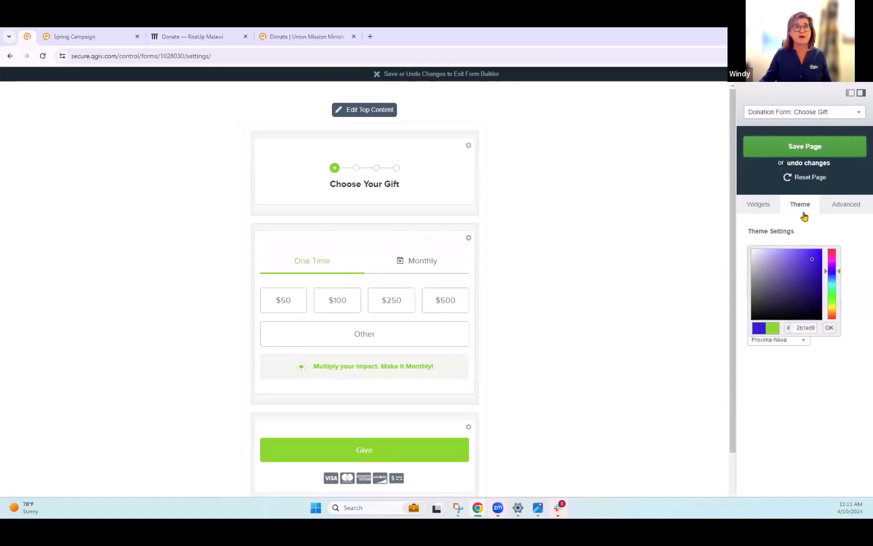
click(829, 327)
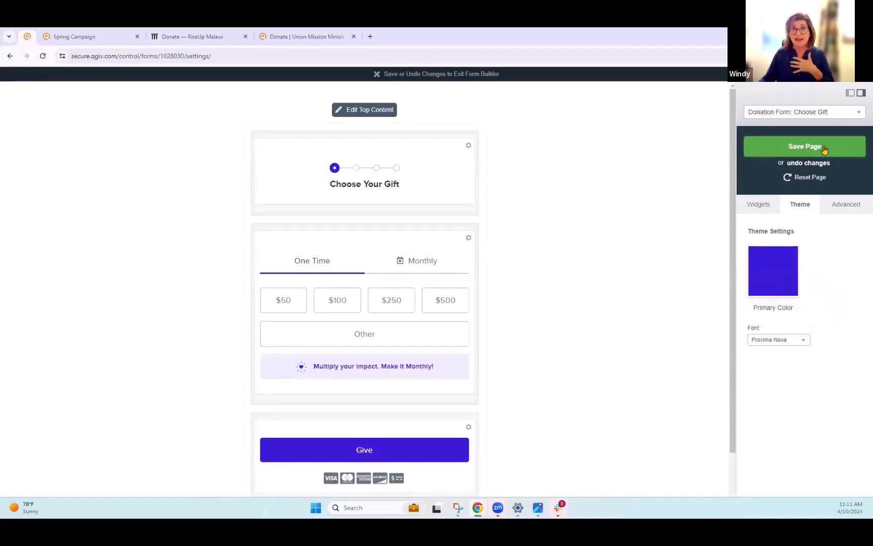
- Compare with the RiseUp Malawi and Union Mission donation pages, then return to the Form Builder
click(190, 38)
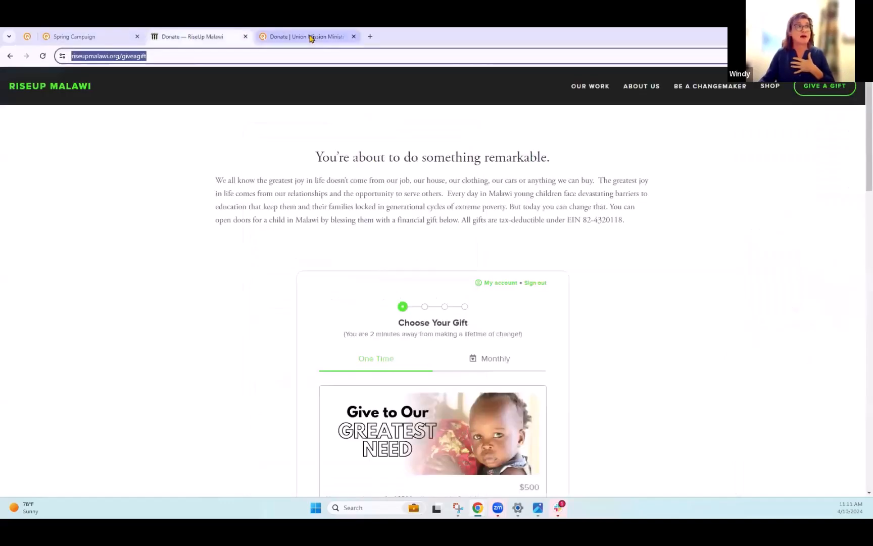
click(312, 37)
click(76, 37)
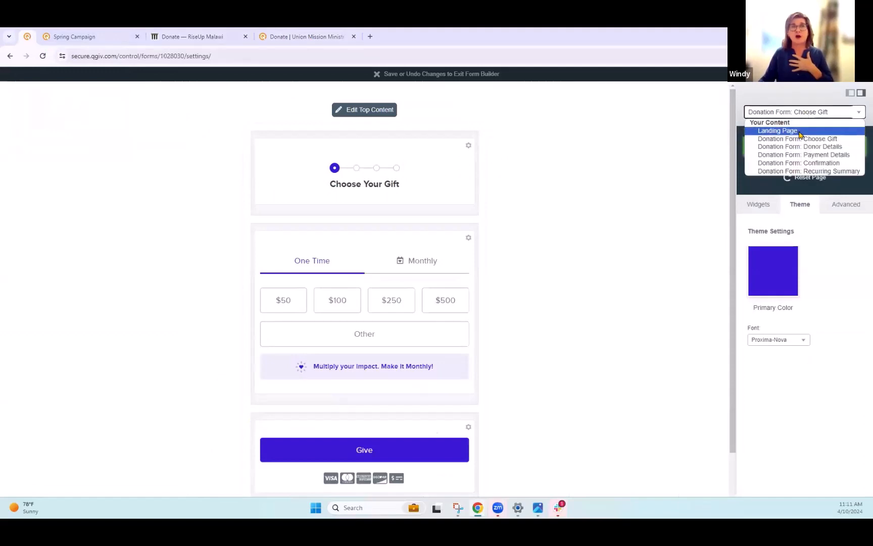
- Switch to the Landing Page and insert a layout container with the right sidebar layout
click(800, 133)
click(479, 115)
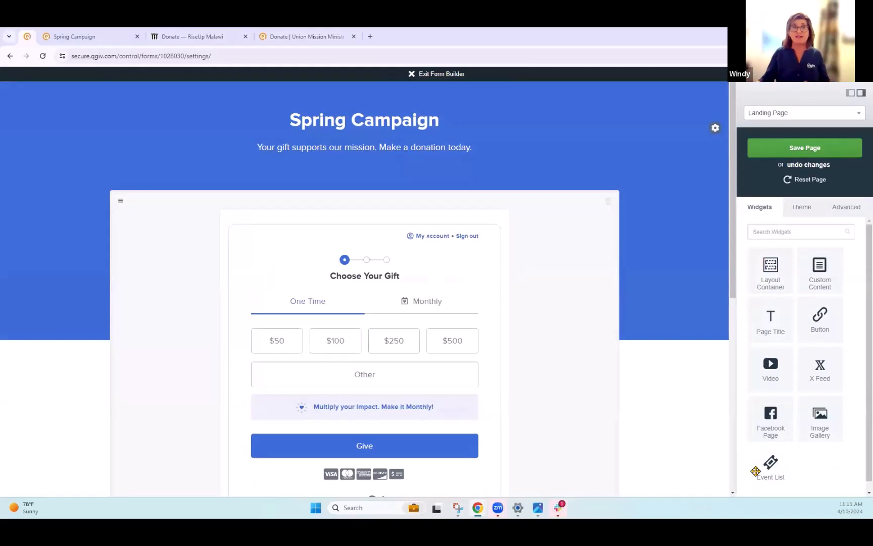
drag(770, 270, 552, 300)
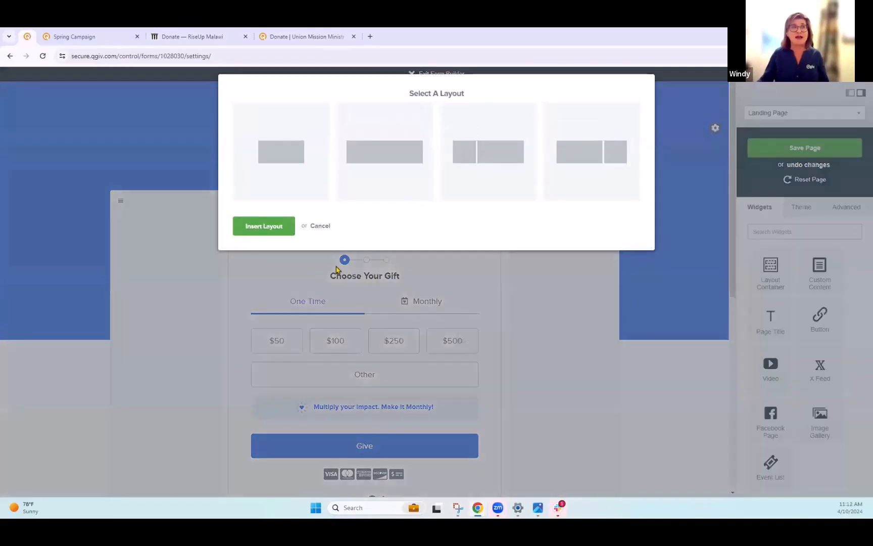
click(563, 152)
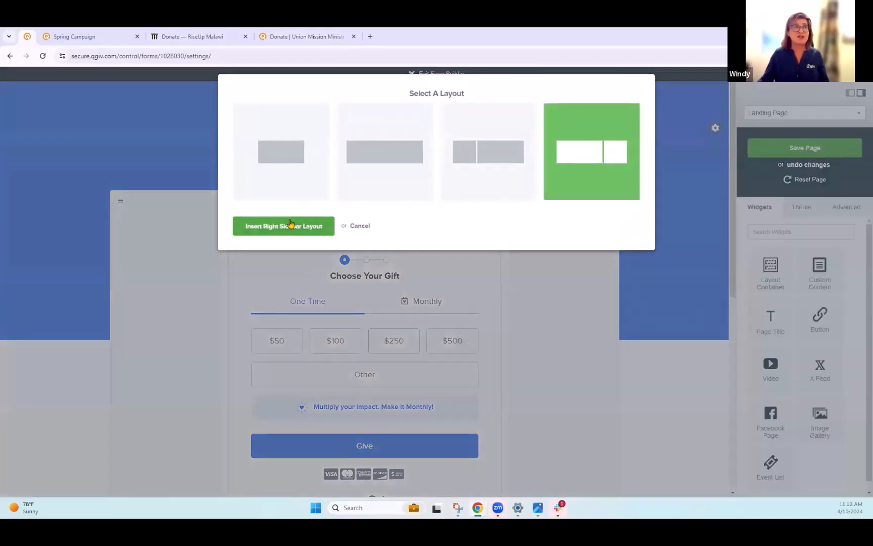
click(289, 226)
- Move the donation form into the new layout's main column, save the page, and exit the Form Builder
scroll(338, 271, up, 5)
scroll(338, 271, up, 4)
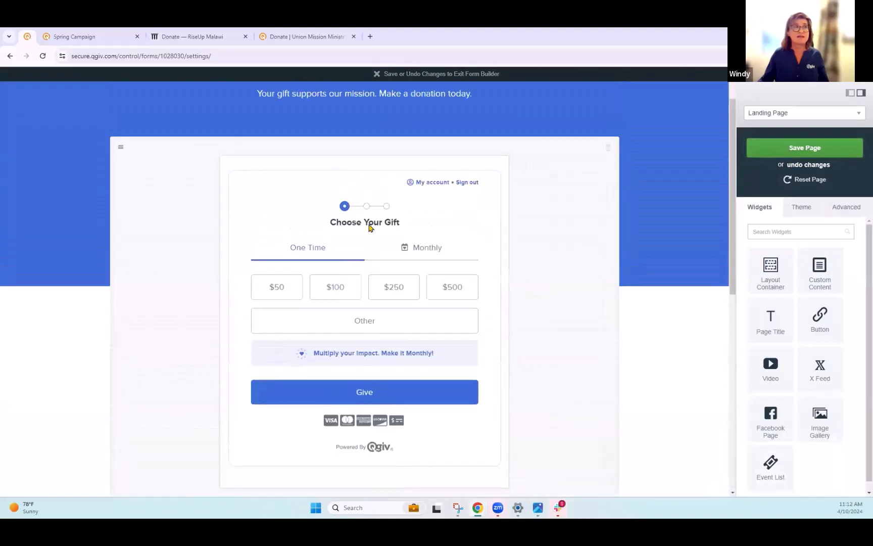
drag(377, 521, 243, 182)
drag(347, 221, 349, 225)
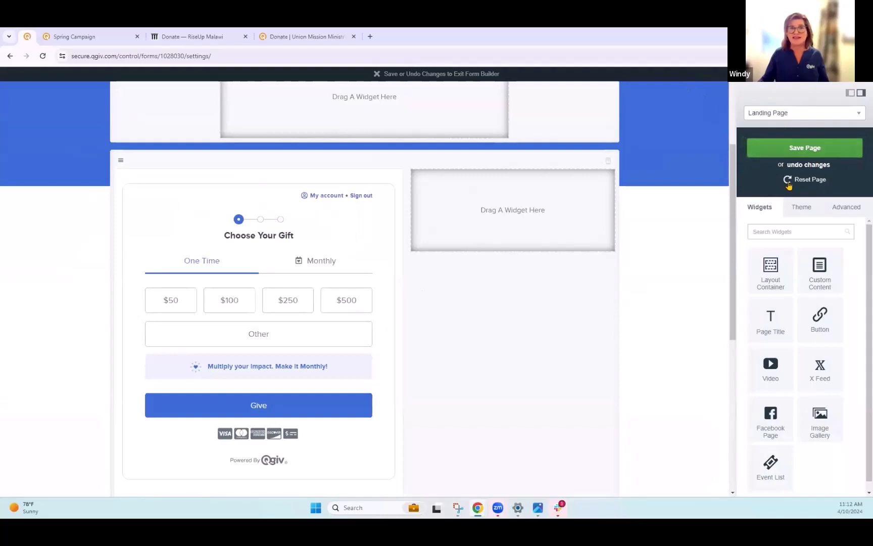
click(787, 152)
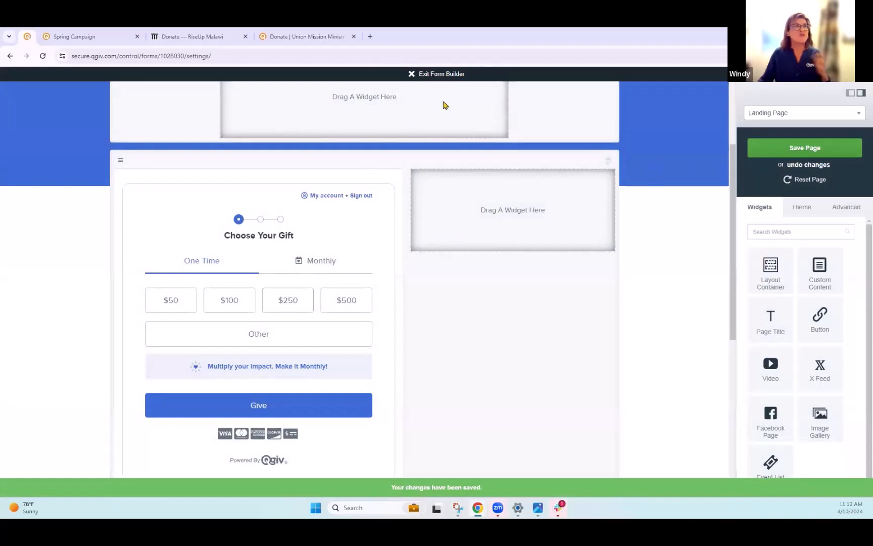
click(441, 74)
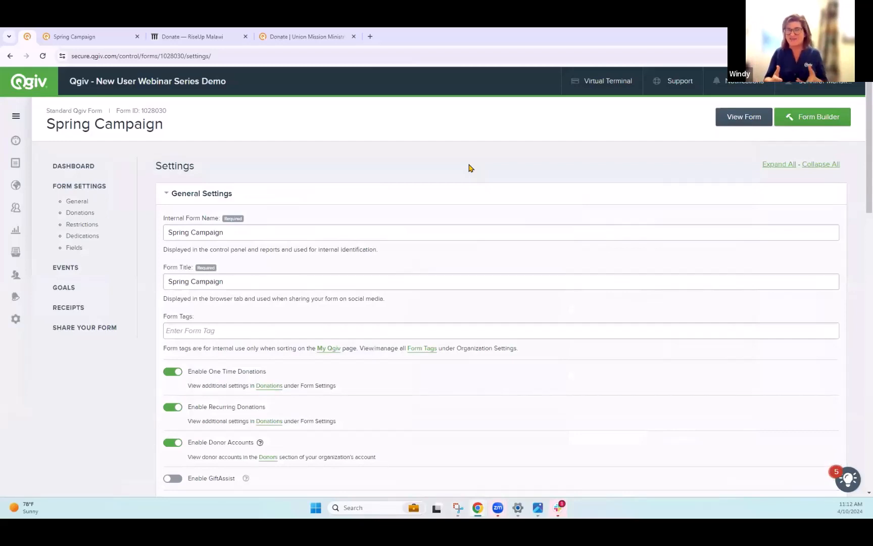
- Open the dashboard and then the Users list
click(16, 141)
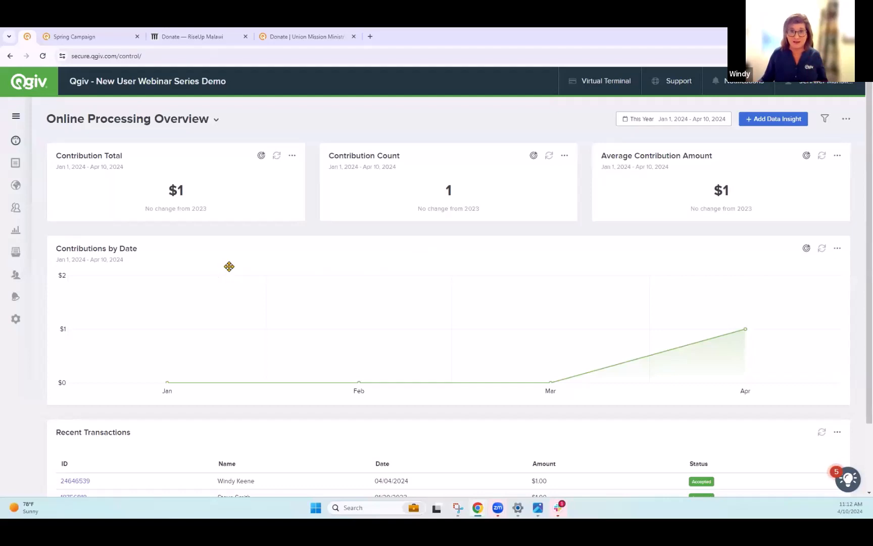
mouse_move(17, 242)
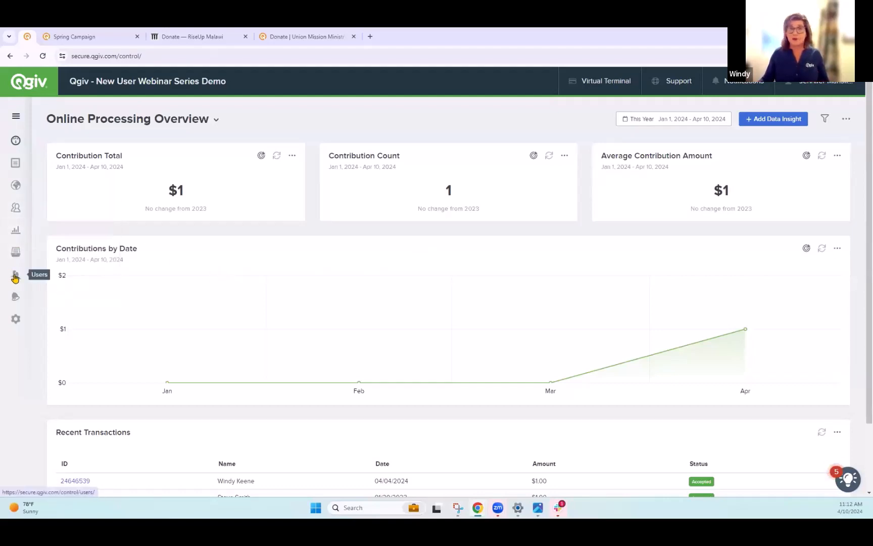
click(15, 277)
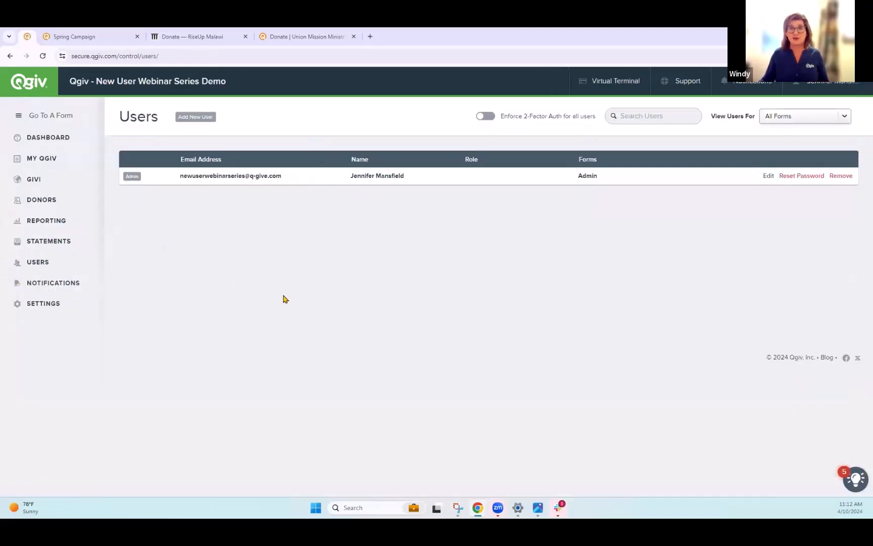
- Open the Add New User form and switch the account administrator permission on and back off
mouse_move(146, 171)
click(203, 118)
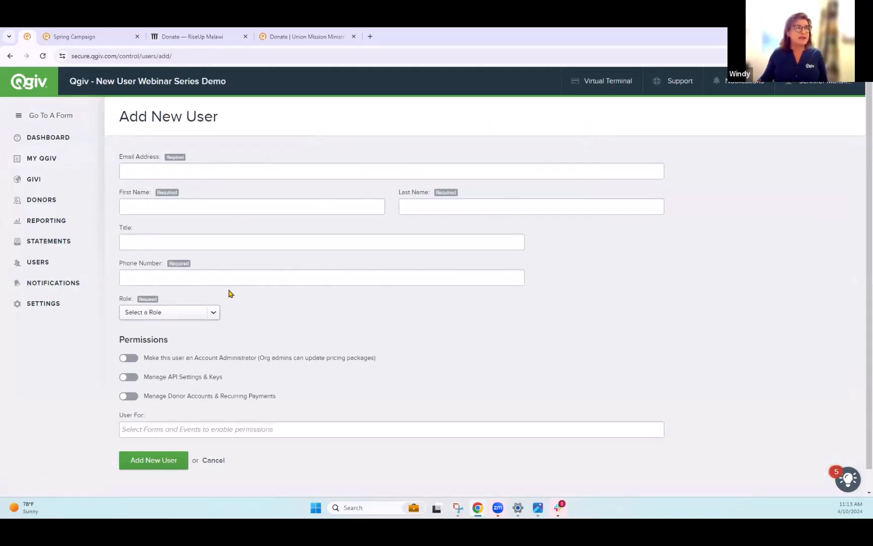
scroll(393, 292, down, 1)
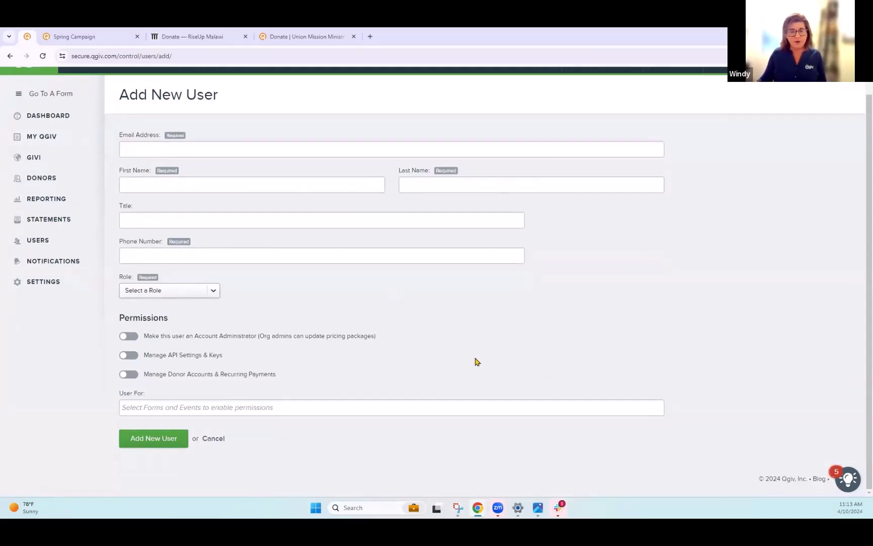
click(129, 336)
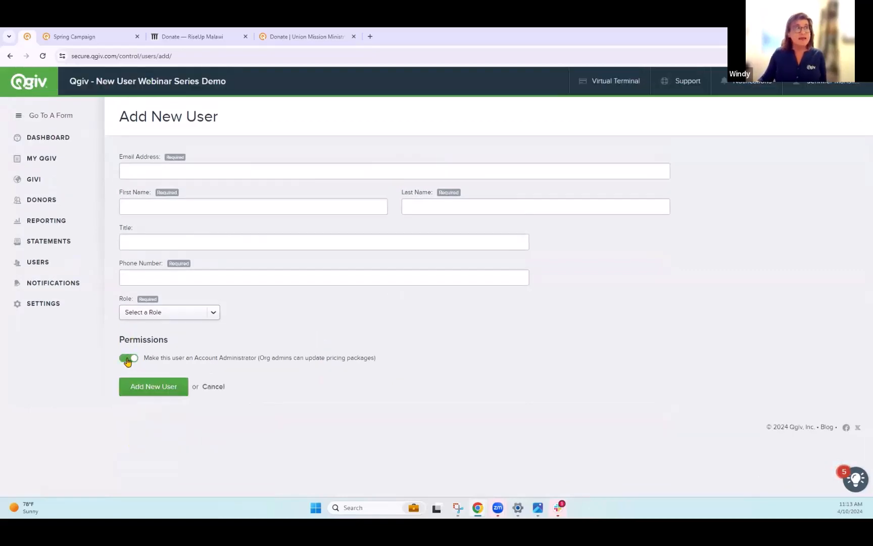
click(128, 359)
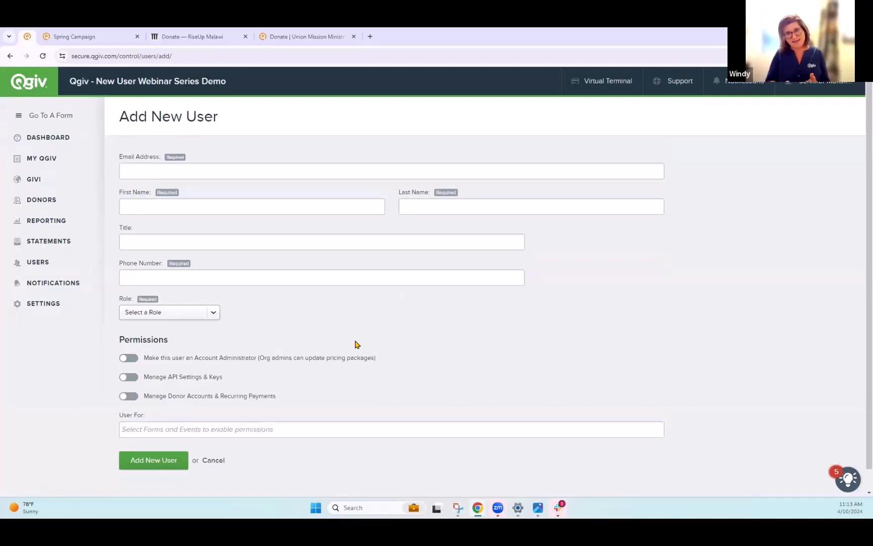
- Give the new user access to All Forms and Events
scroll(265, 258, down, 2)
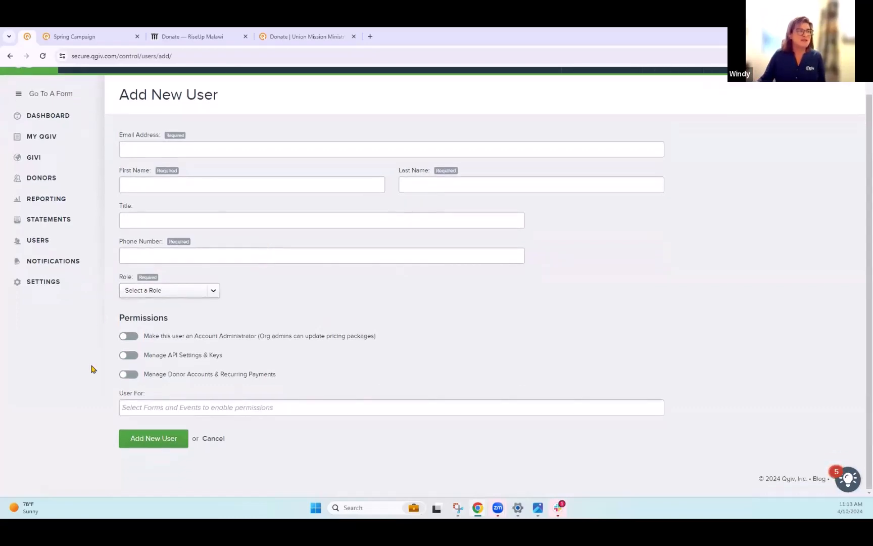
click(241, 407)
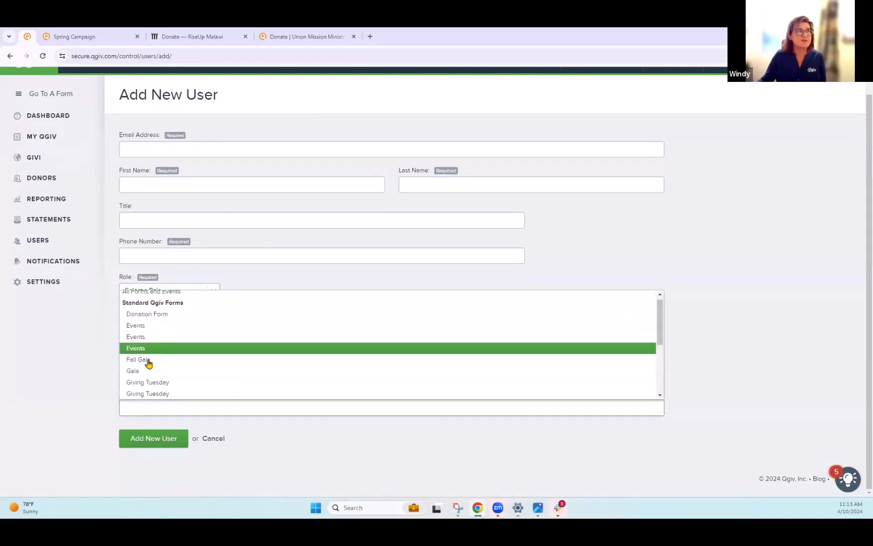
scroll(277, 393, up, 1)
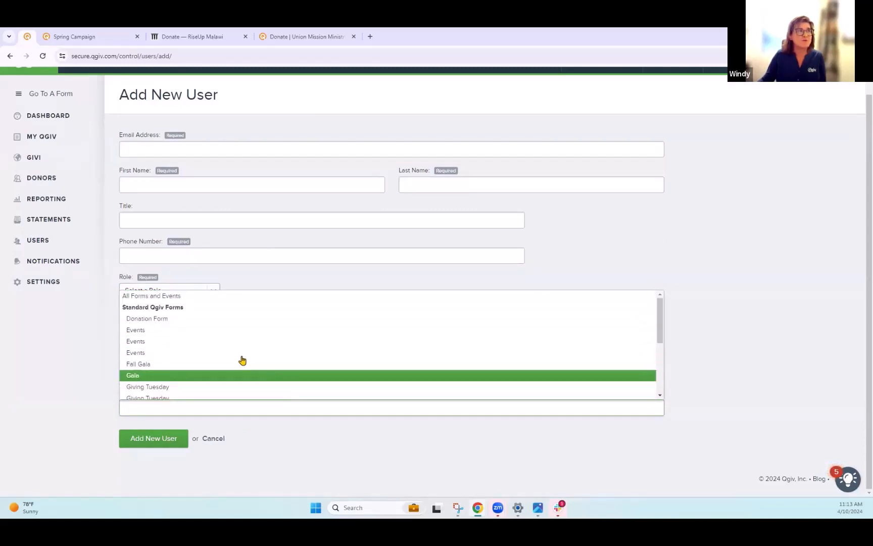
click(179, 299)
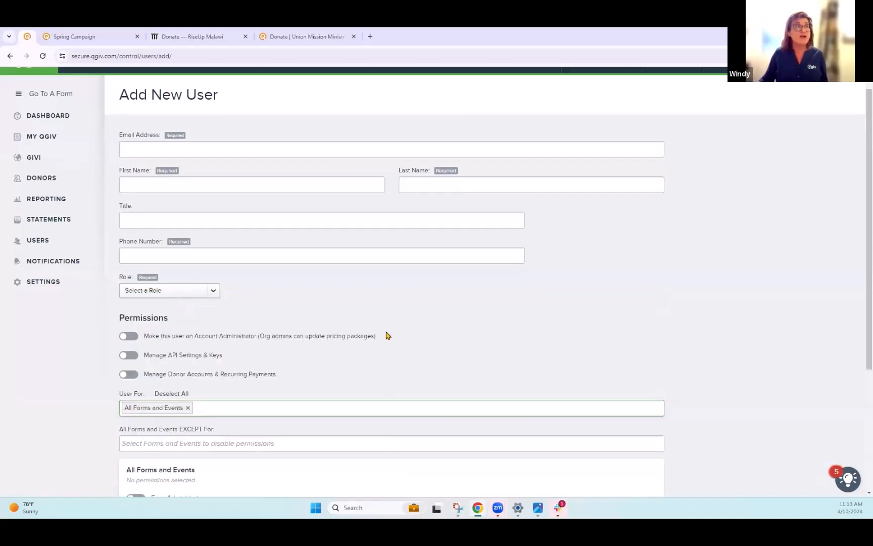
- Enable the Virtual Terminal permission for the new user across all forms and events
scroll(409, 328, down, 3)
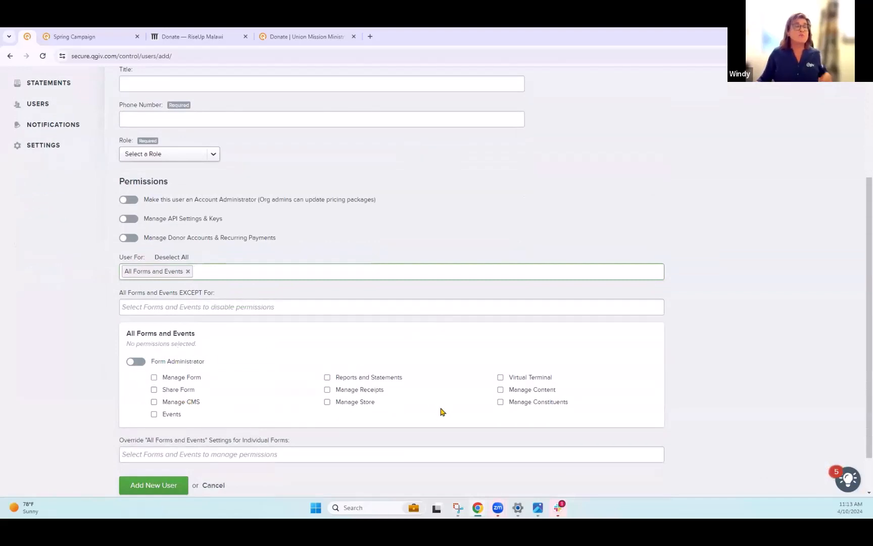
click(501, 377)
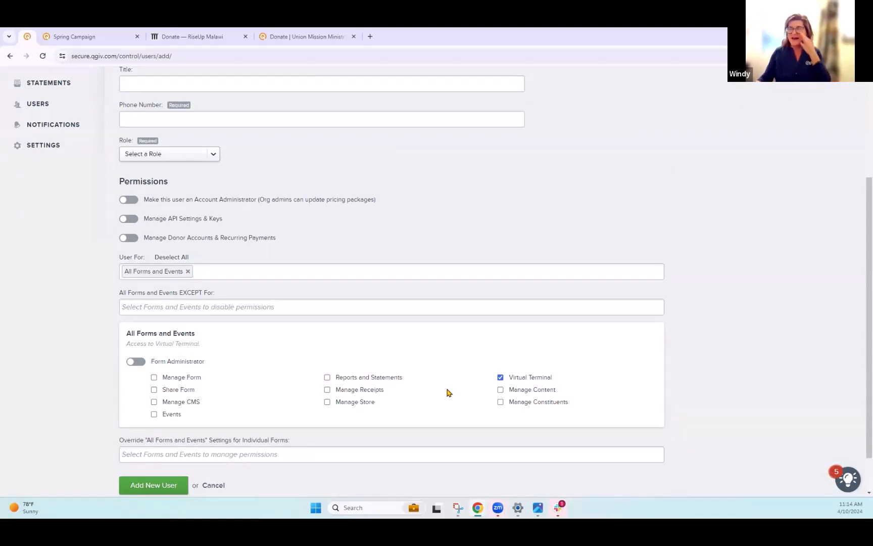
scroll(230, 363, down, 1)
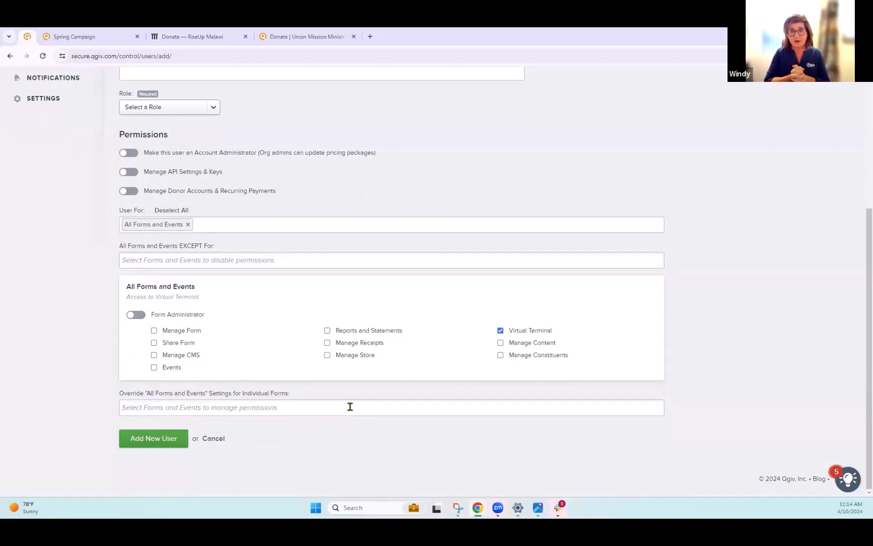
scroll(47, 264, up, 3)
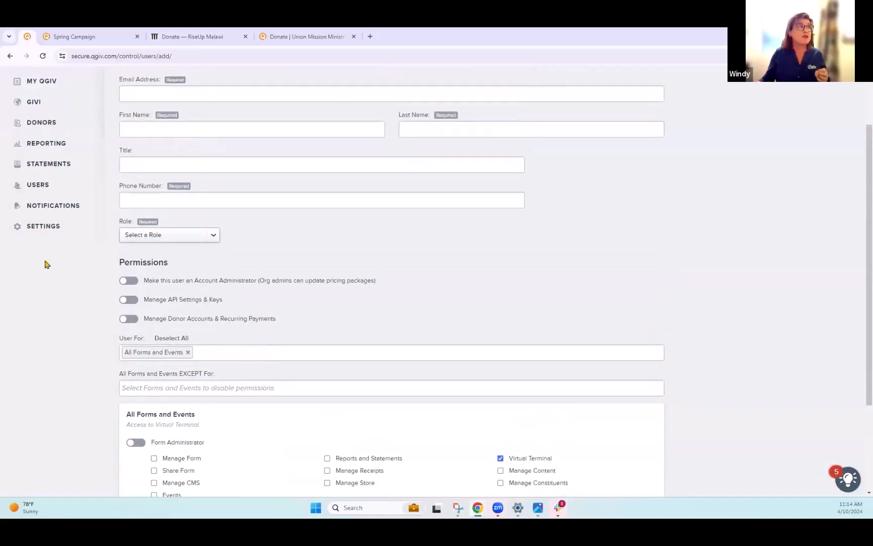
- Go to the Notification Recipients page, open the add-recipient dialog, view its Add a Recipient option, and cancel
click(38, 194)
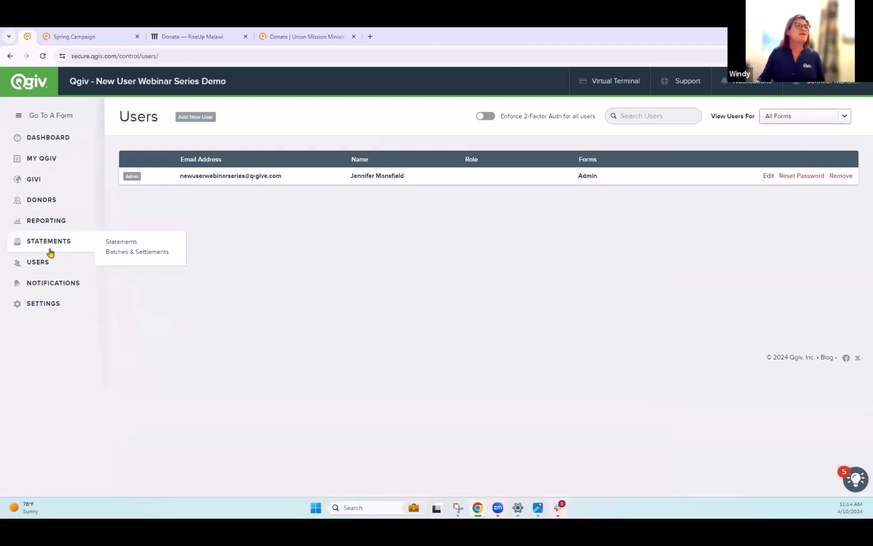
click(43, 284)
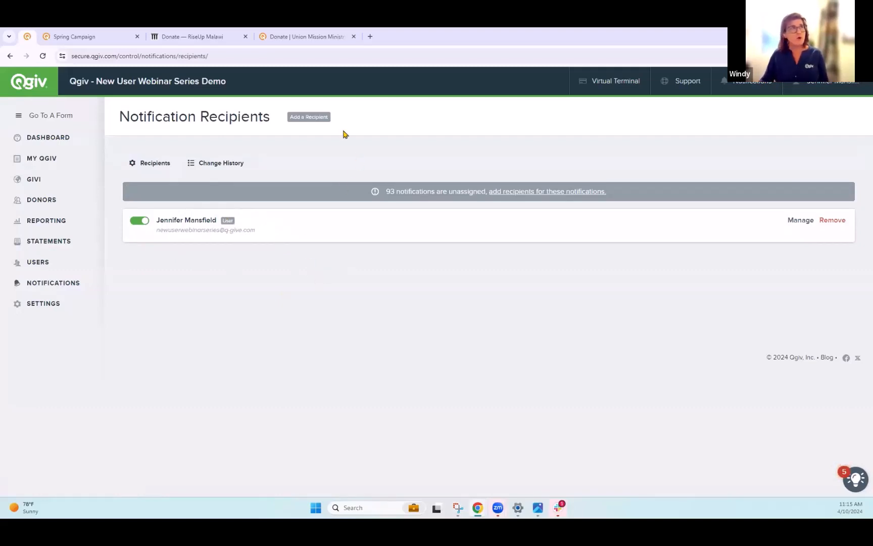
click(309, 117)
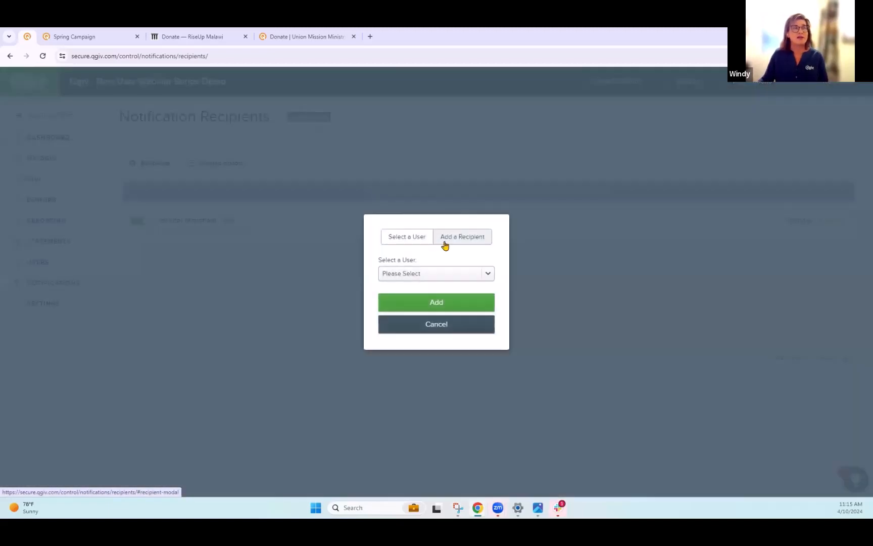
click(450, 275)
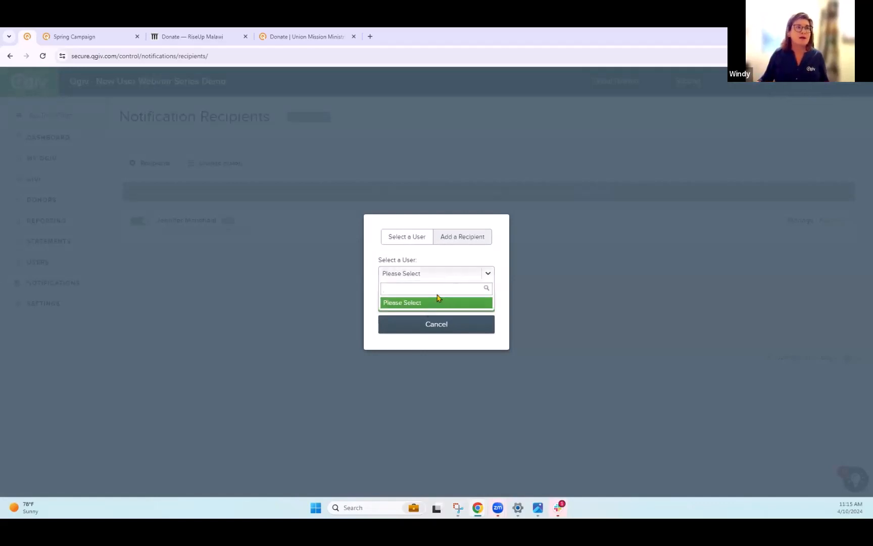
click(464, 238)
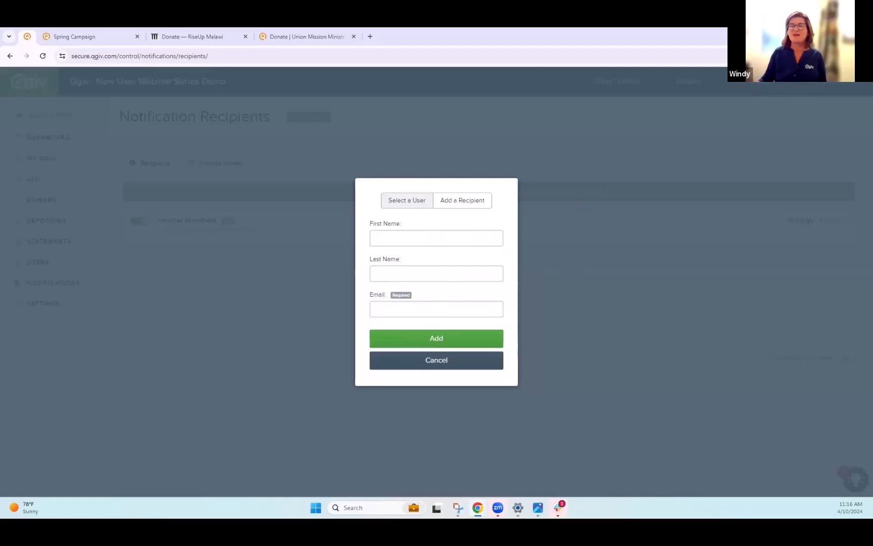
click(457, 359)
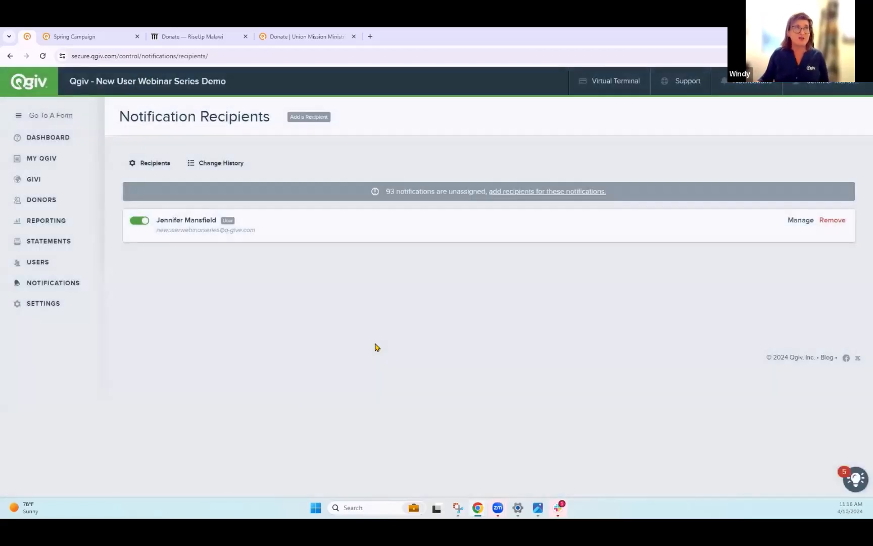
- Manage the existing recipient's notifications and enable the Service Integrations system notification
click(798, 223)
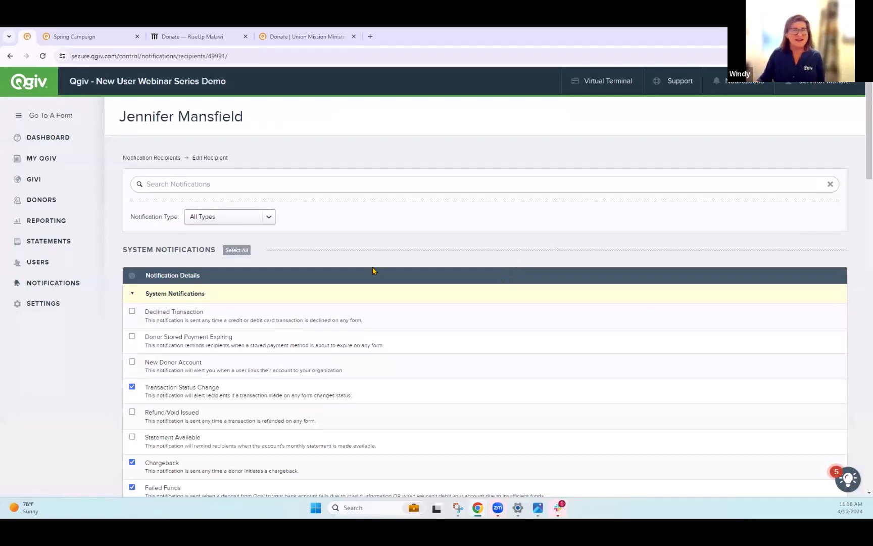
scroll(374, 270, down, 3)
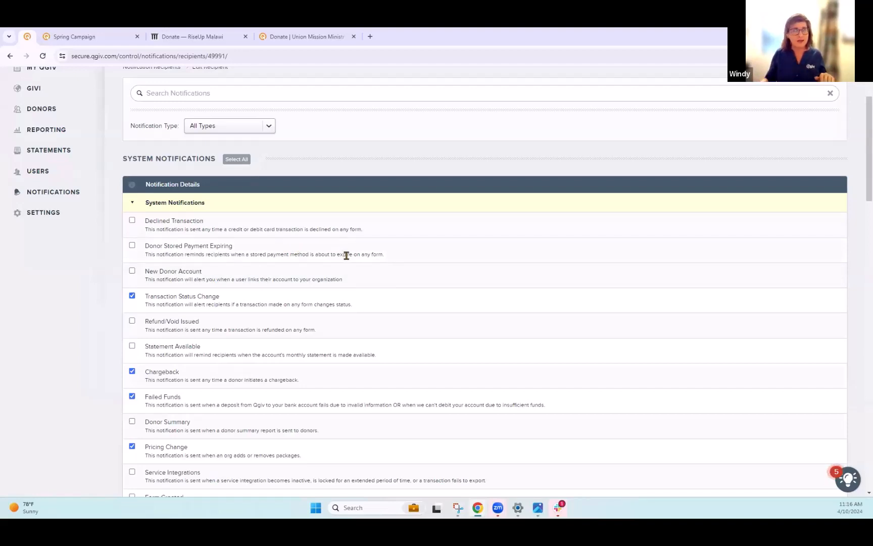
scroll(263, 203, down, 2)
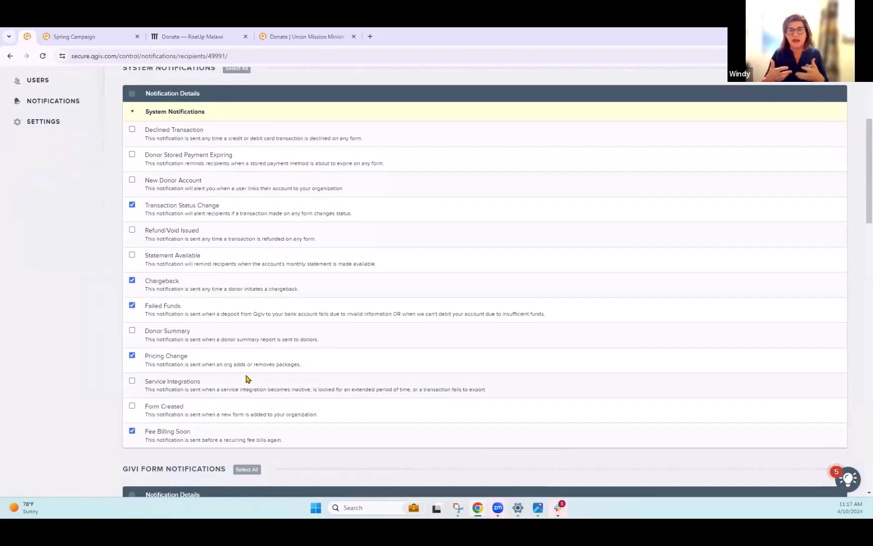
click(133, 382)
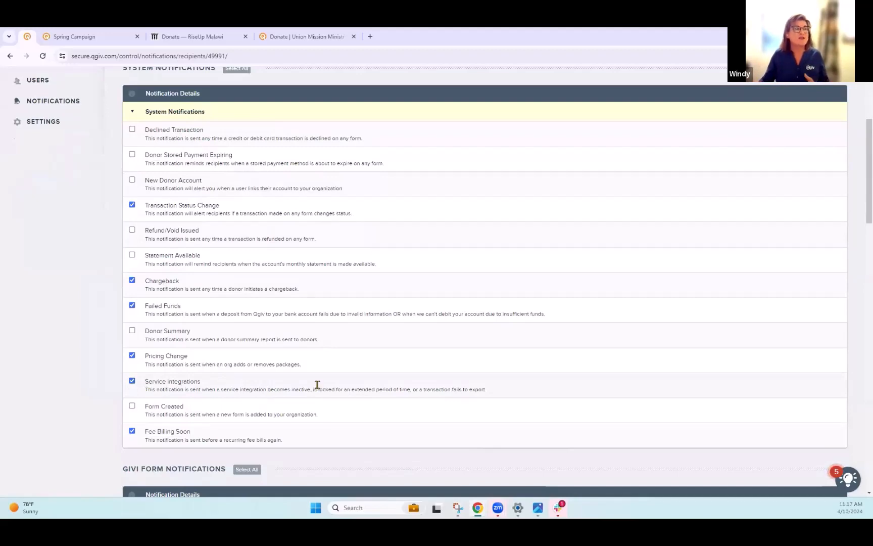
- Expand the Donation Form notifications and enable Donation Dedication and Donation Received
scroll(288, 376, down, 1)
scroll(286, 373, down, 4)
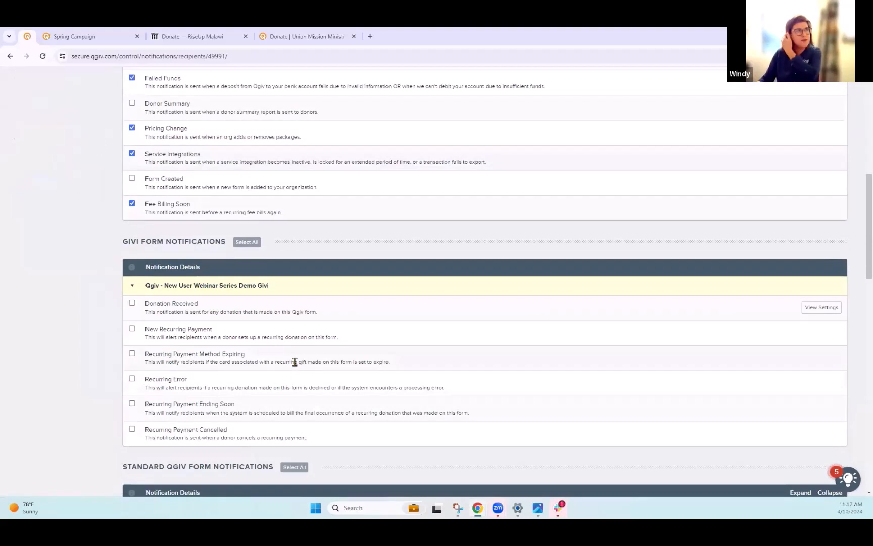
scroll(294, 361, down, 2)
scroll(296, 365, down, 2)
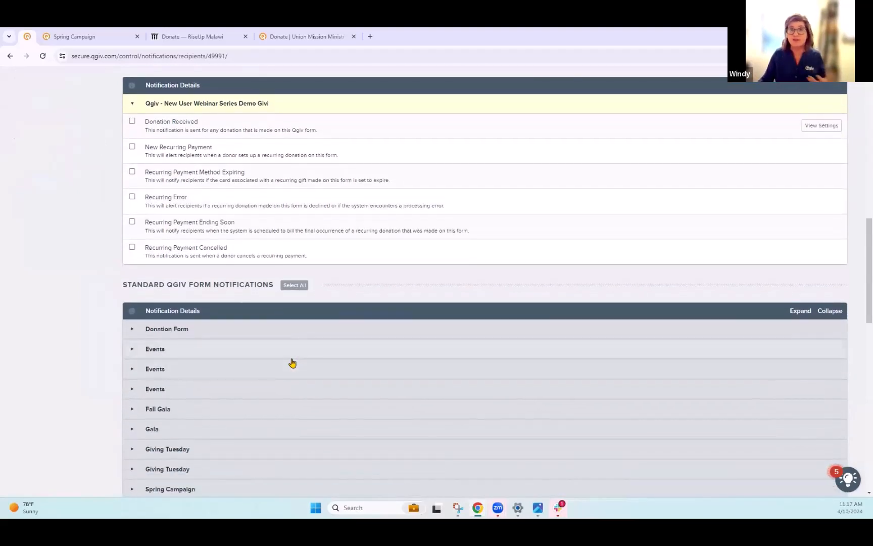
scroll(292, 362, down, 2)
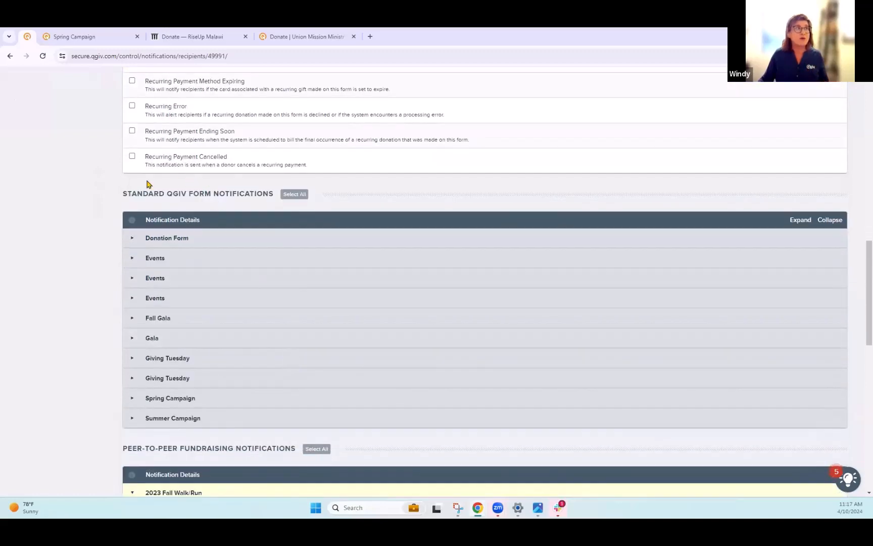
click(133, 240)
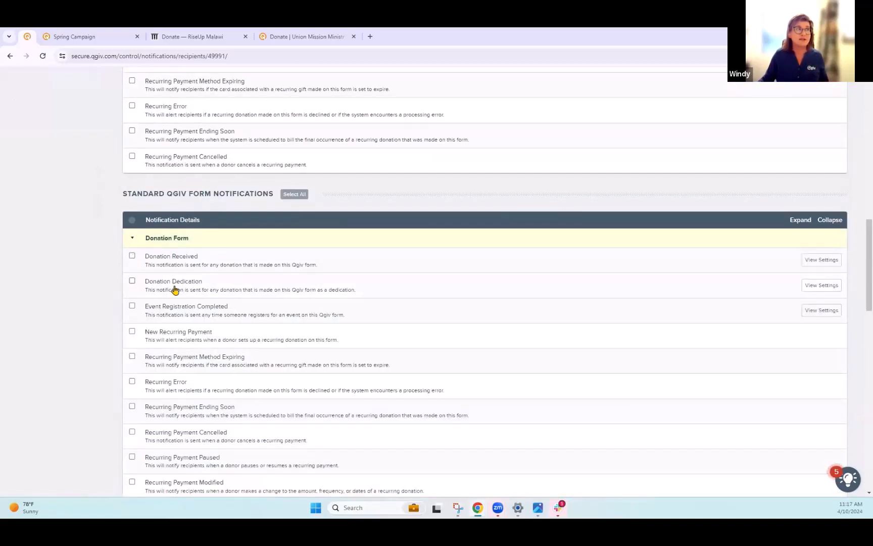
click(132, 281)
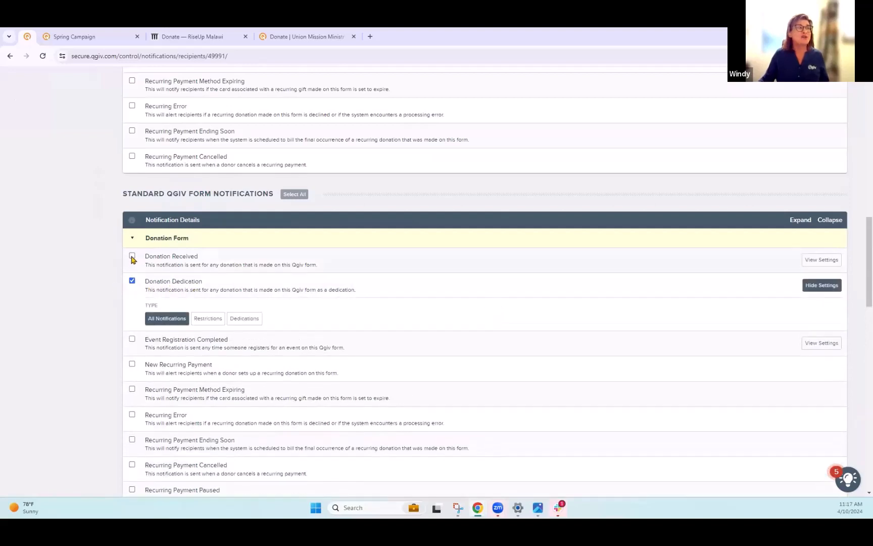
click(132, 256)
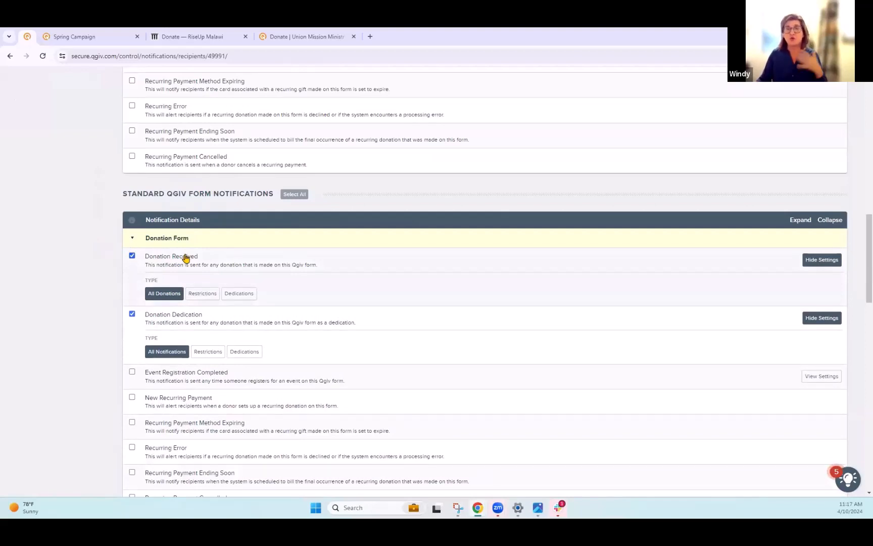
- Review the remaining notification sections, then open the Reporting page to browse the available reports
scroll(151, 370, down, 10)
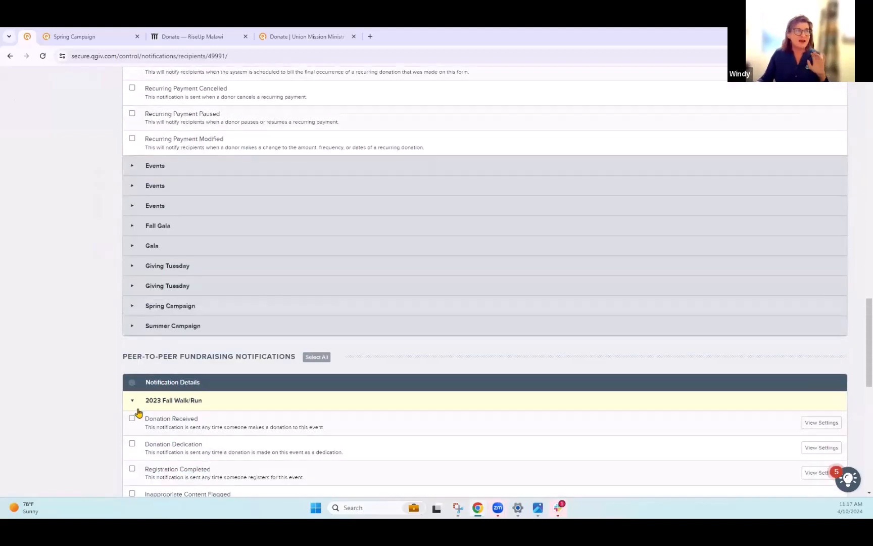
scroll(146, 408, down, 5)
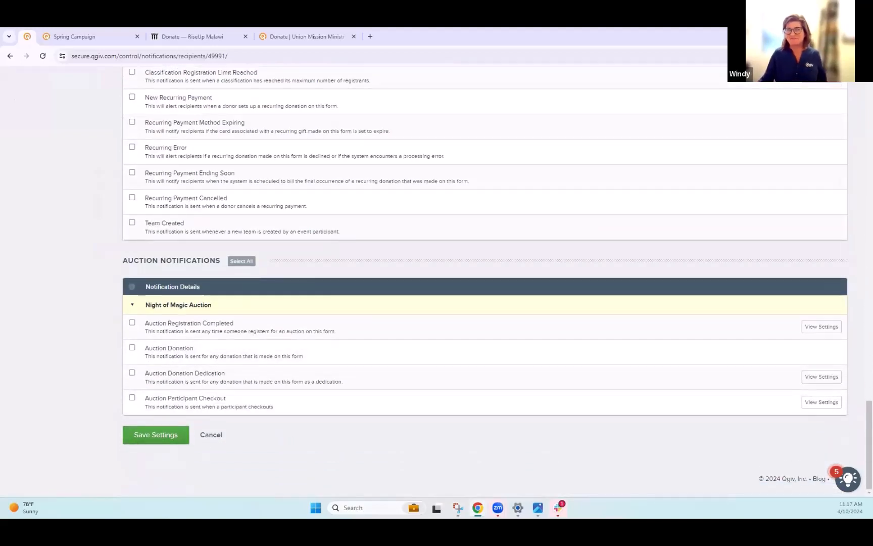
scroll(366, 352, up, 7)
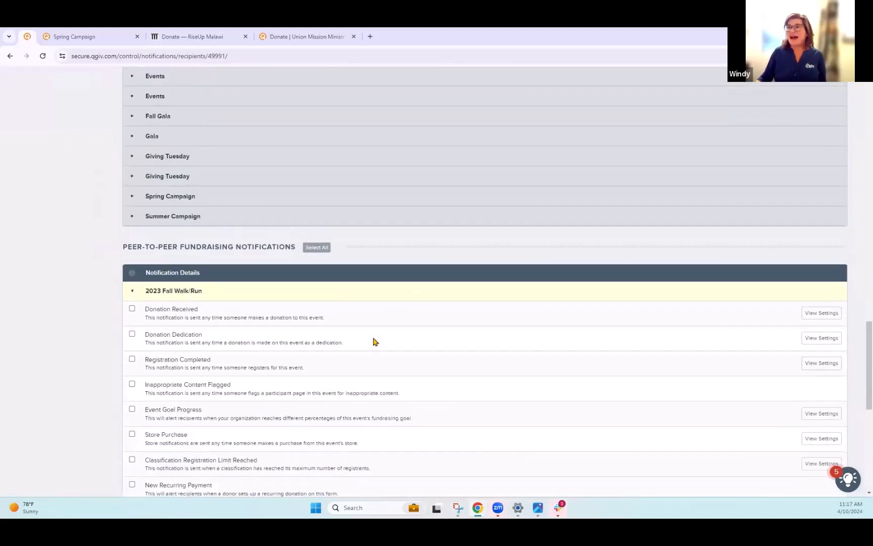
scroll(374, 342, up, 4)
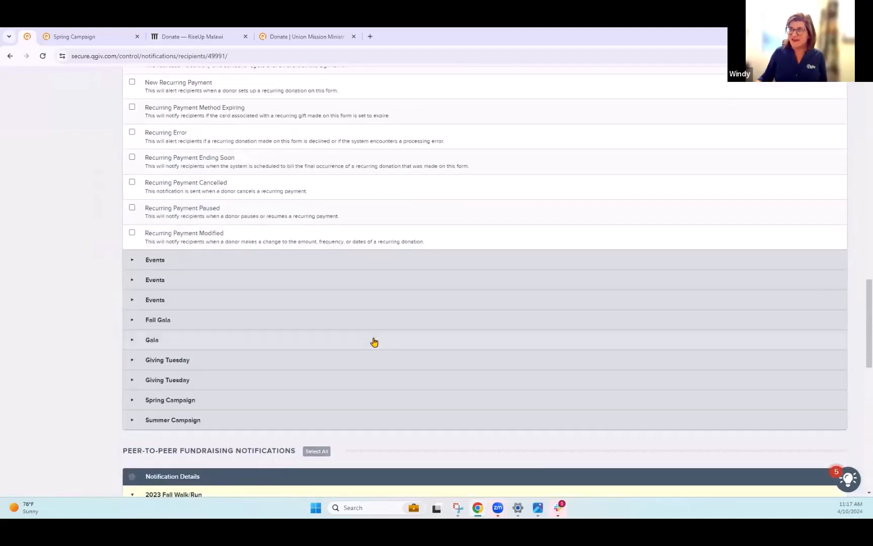
scroll(374, 342, up, 8)
scroll(374, 342, up, 5)
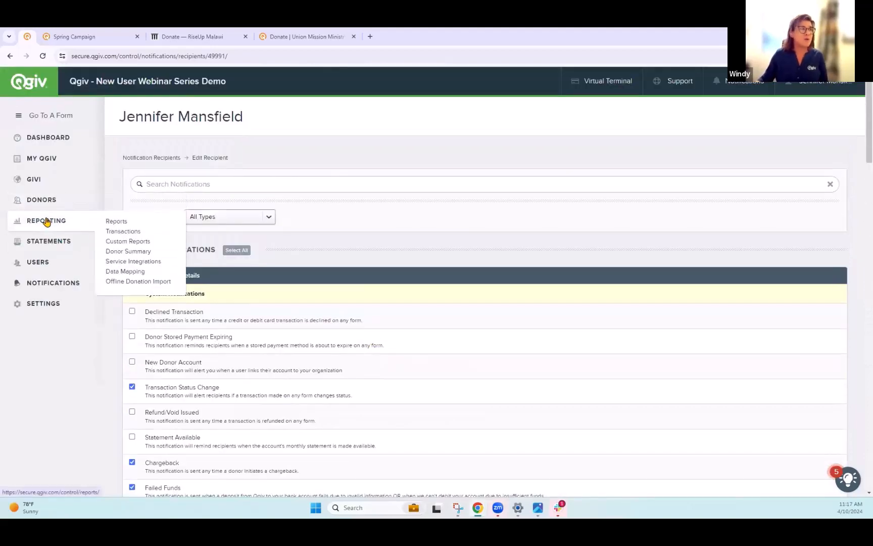
click(46, 221)
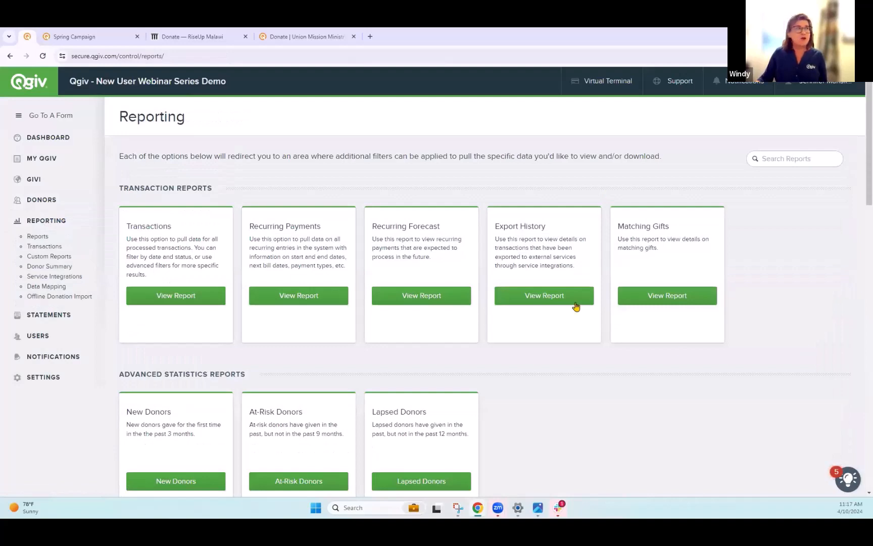
scroll(392, 297, down, 1)
scroll(391, 297, down, 3)
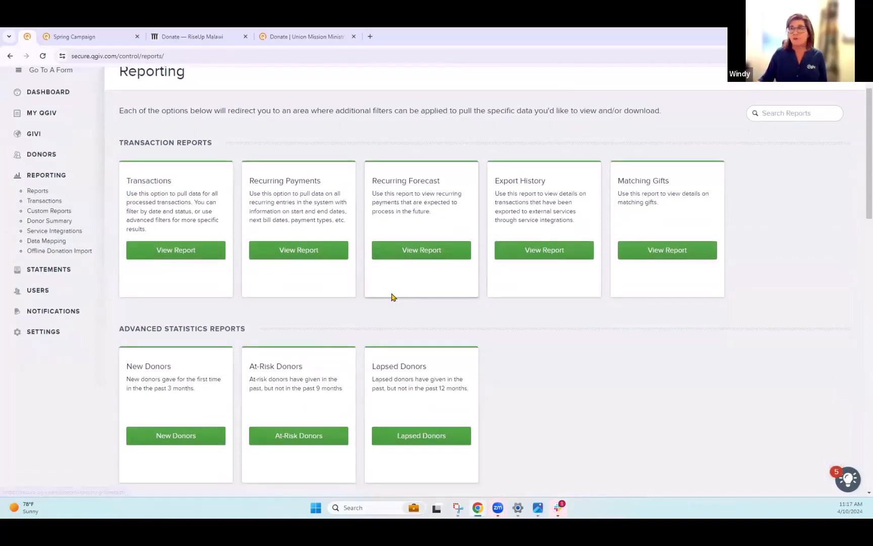
- Scroll through all report categories on the Reporting page and return to the top
scroll(391, 297, down, 3)
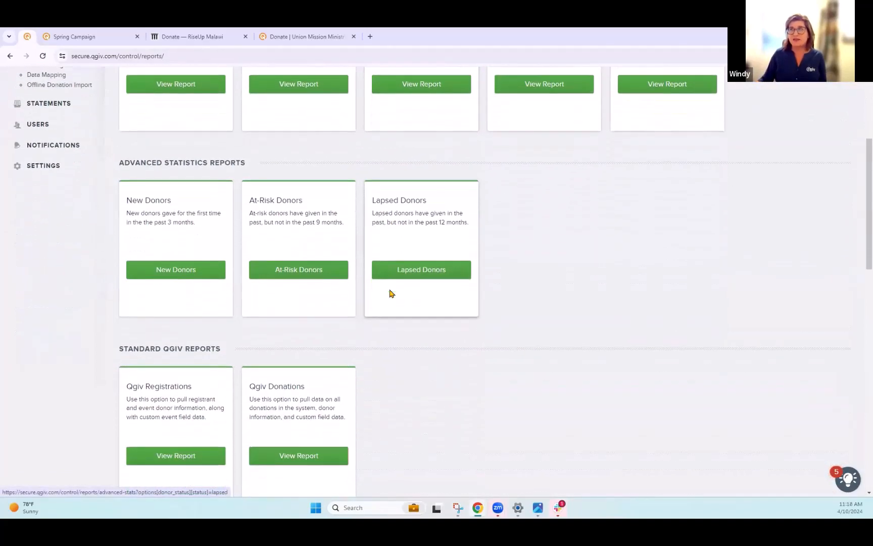
scroll(386, 294, down, 1)
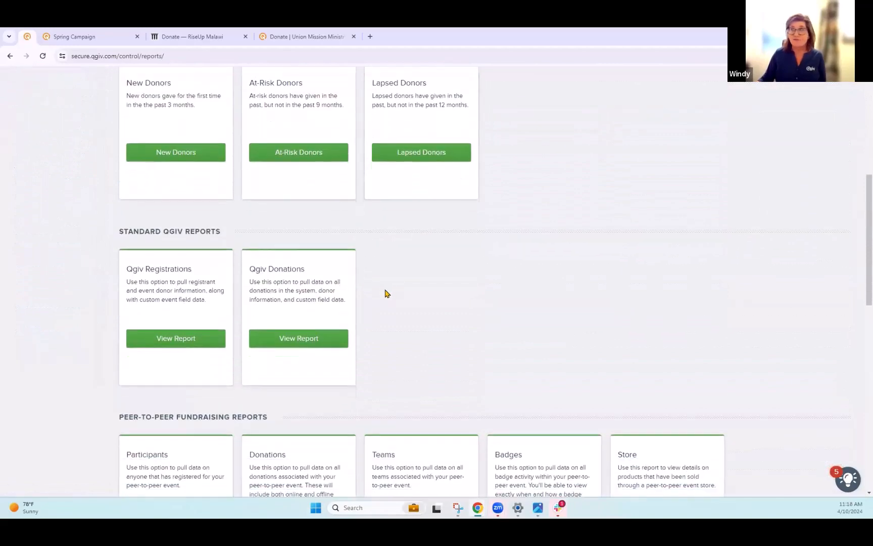
scroll(385, 293, down, 3)
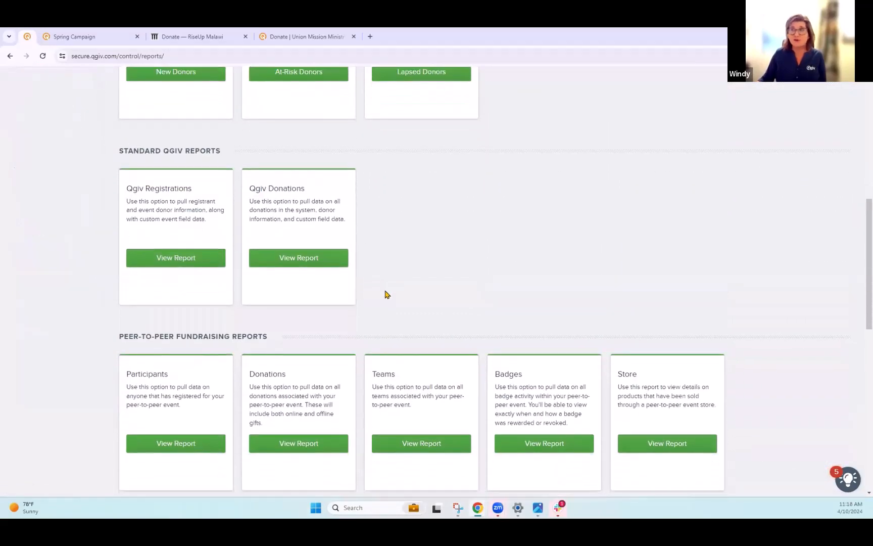
scroll(369, 300, down, 7)
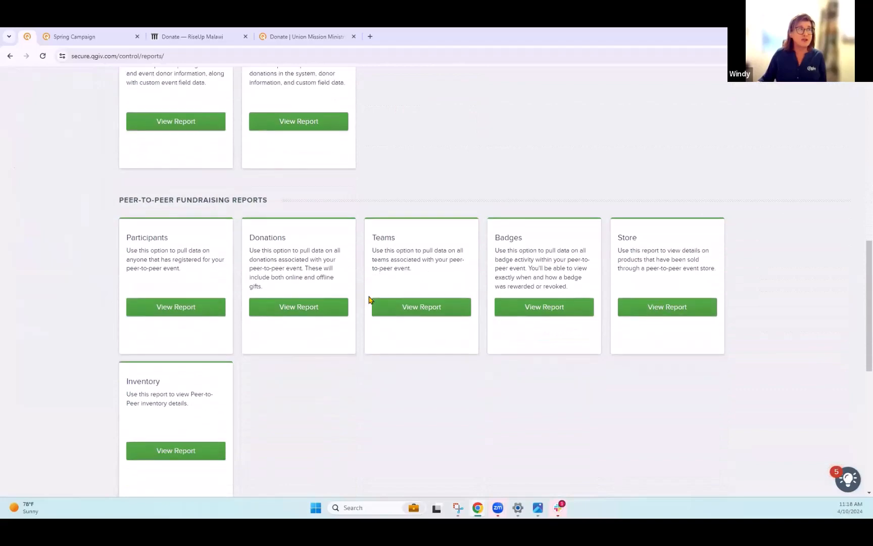
scroll(369, 325, down, 3)
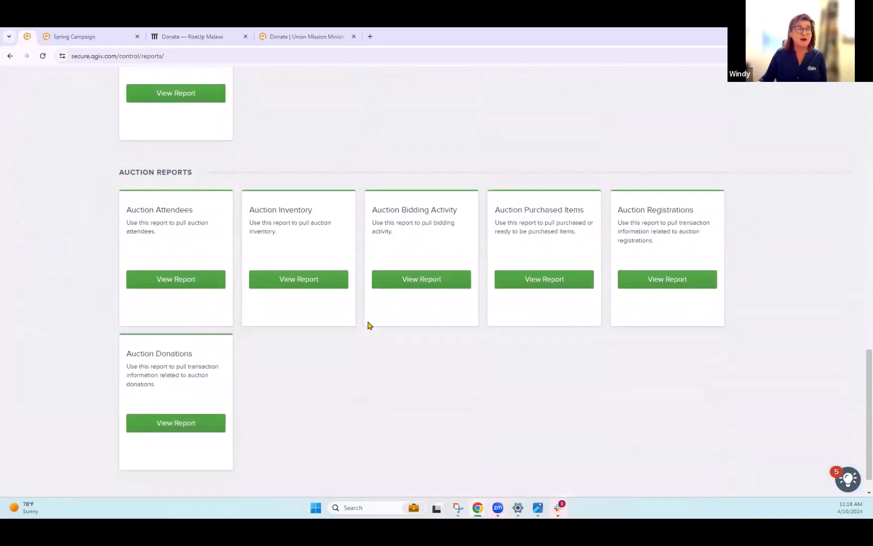
scroll(369, 325, up, 5)
scroll(368, 324, up, 12)
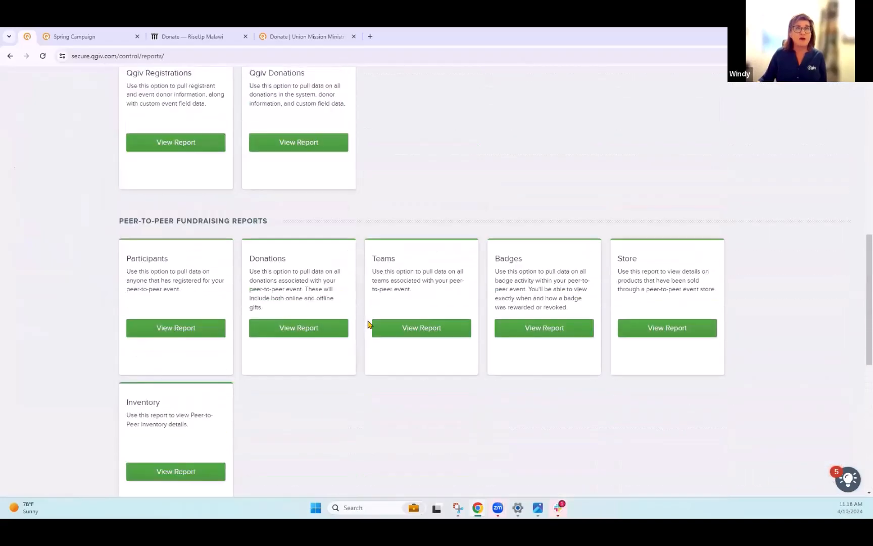
scroll(368, 325, up, 1)
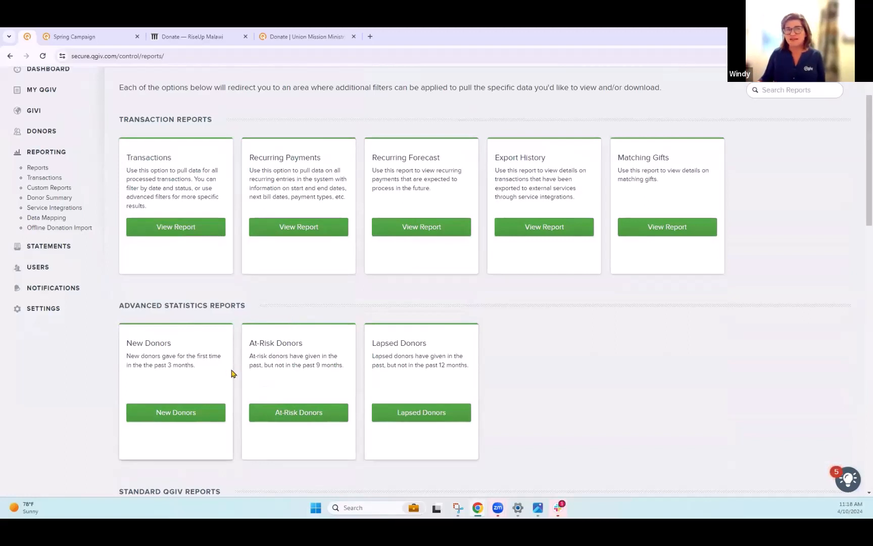
scroll(239, 366, up, 2)
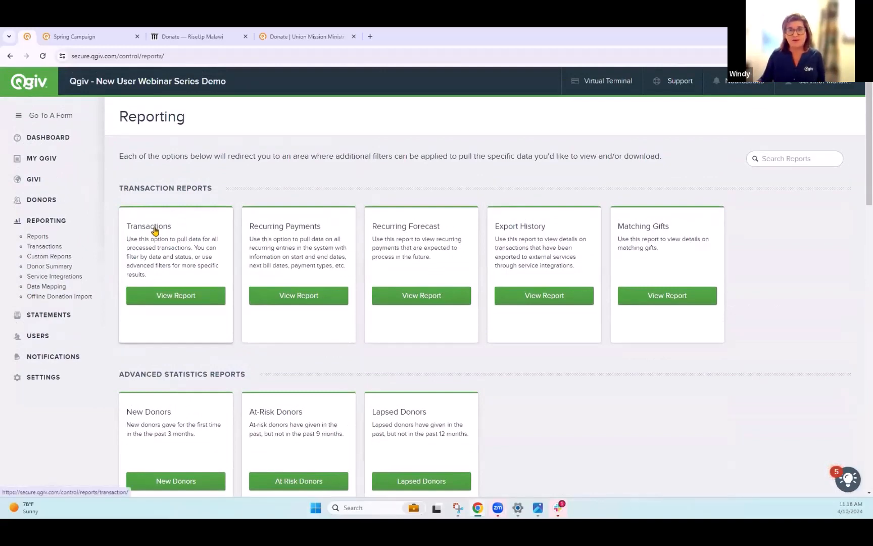
- Open the Transactions report and set its date range to All
click(170, 298)
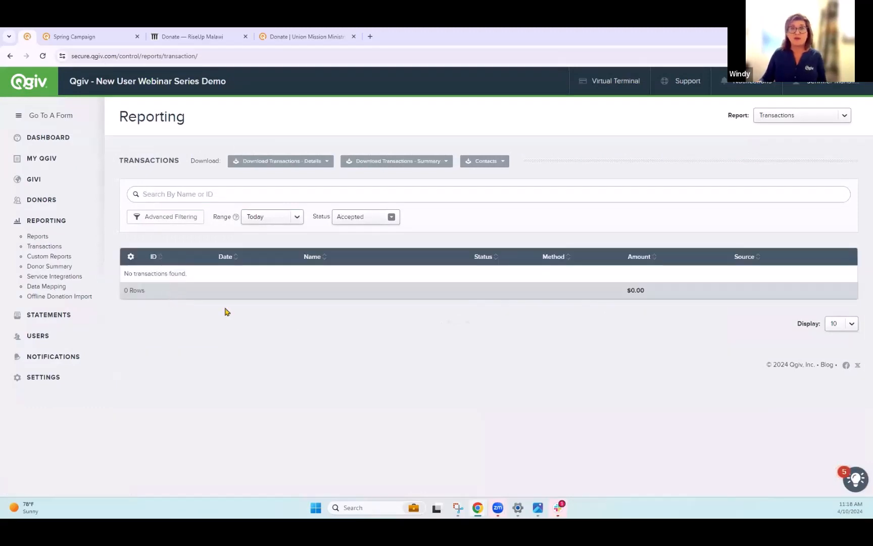
click(273, 217)
click(275, 285)
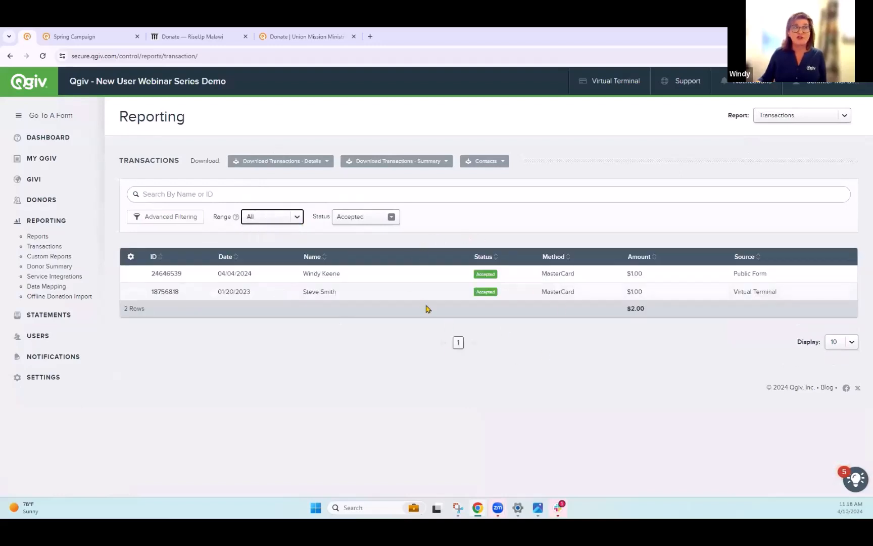
- Set the transaction status filter to include Declined, then switch it to All
click(391, 217)
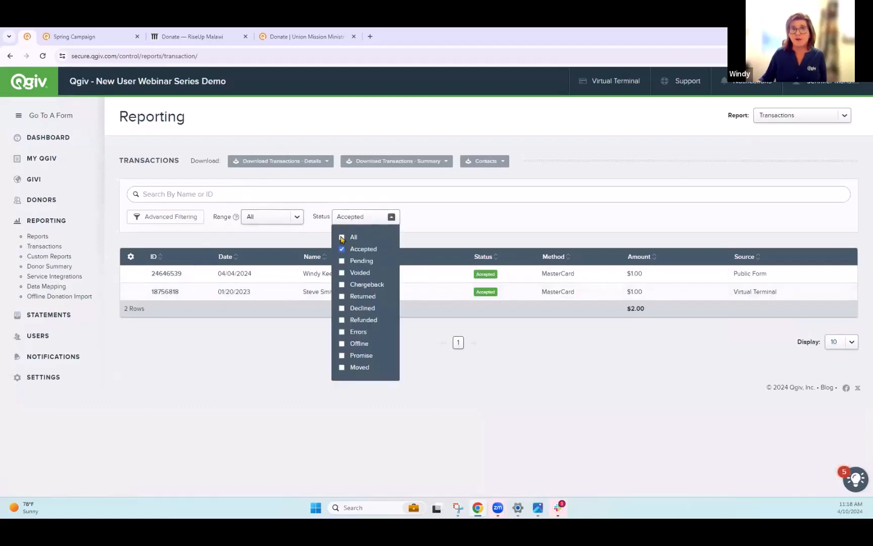
click(342, 309)
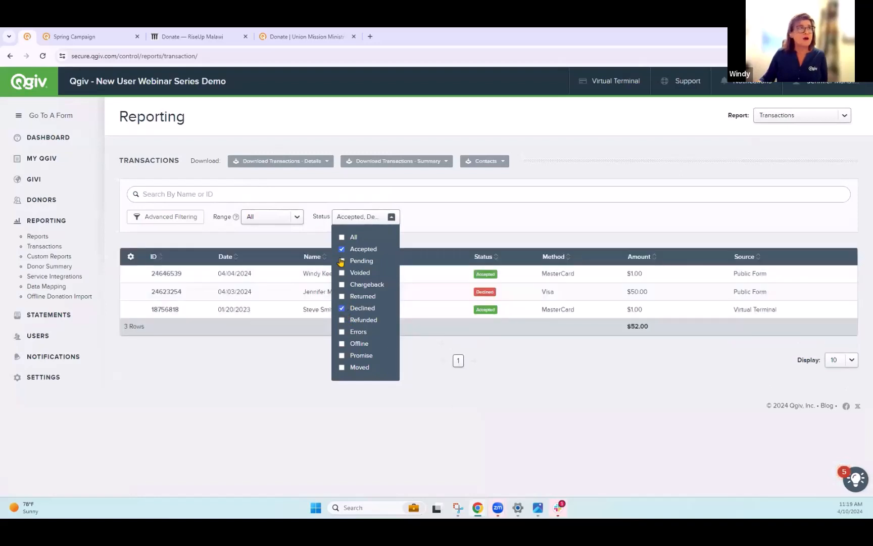
click(343, 237)
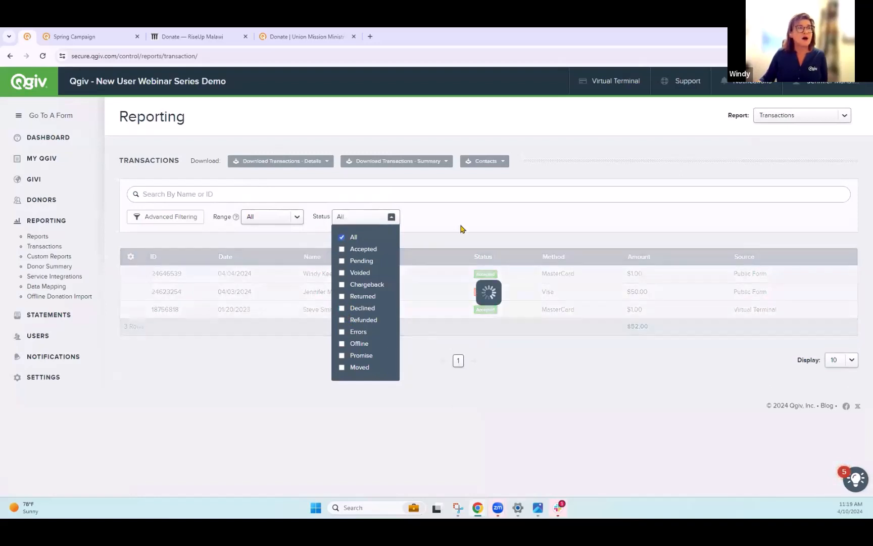
click(462, 228)
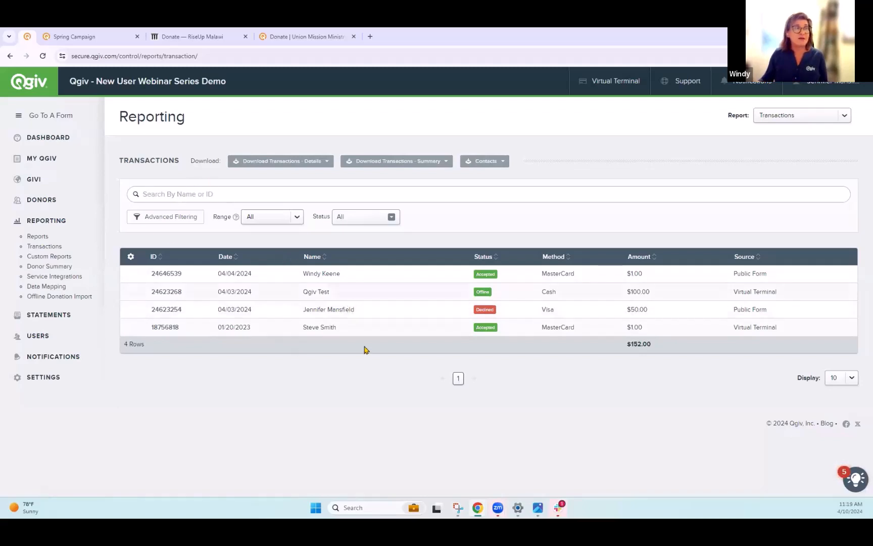
- Open the declined transaction's details, highlight the decline reason, and return to the transactions list
click(167, 310)
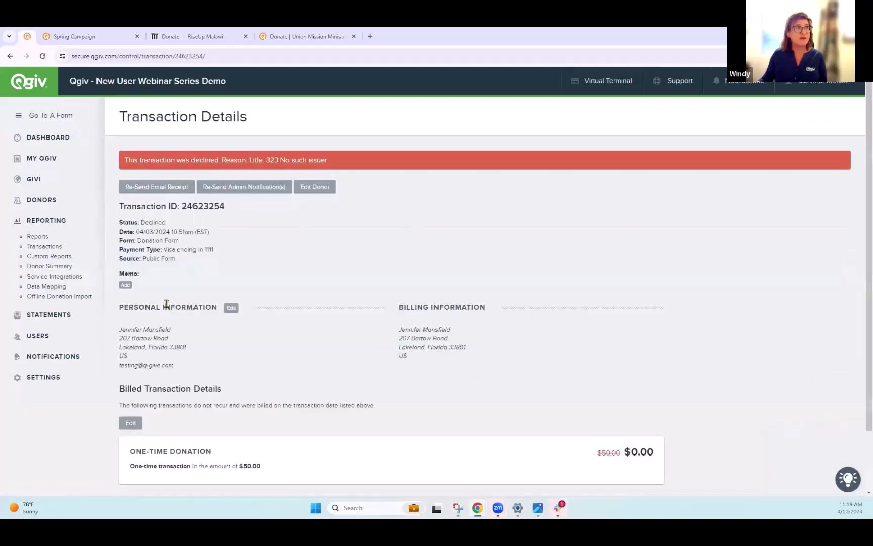
drag(265, 160, 353, 167)
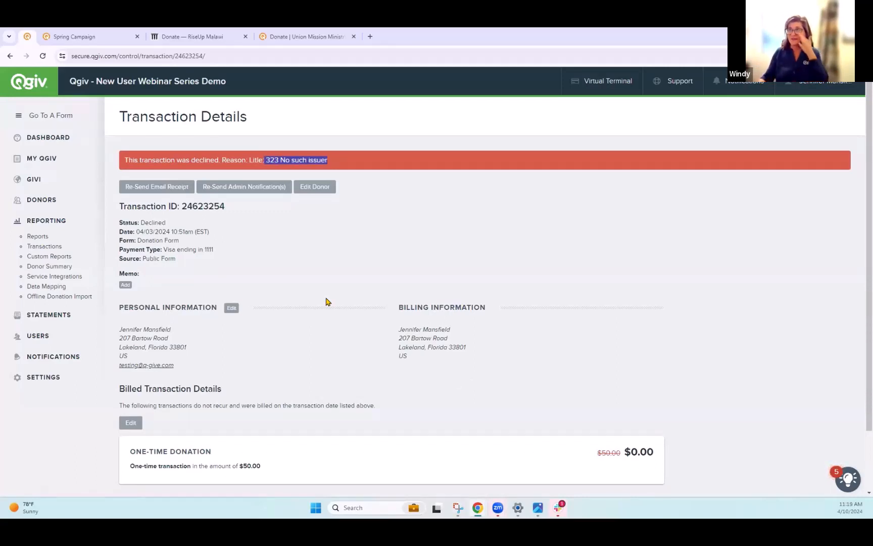
click(9, 57)
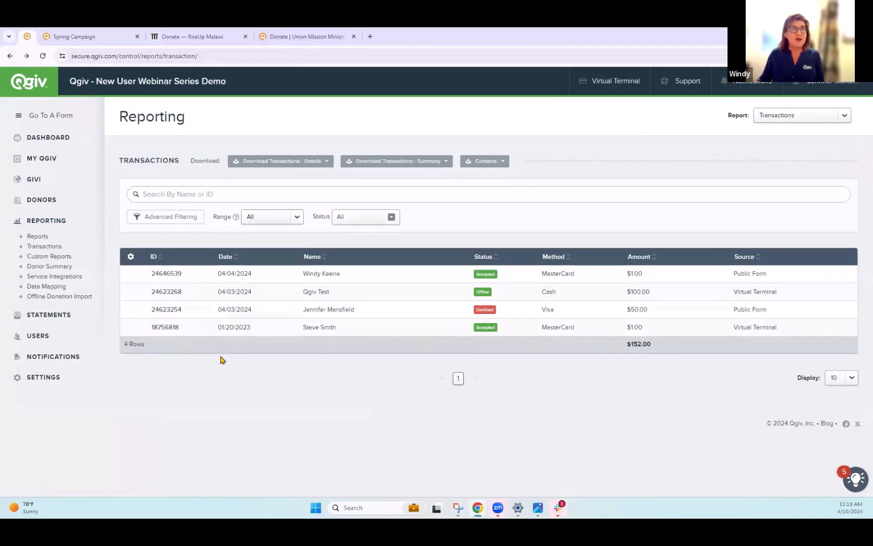
- Open the accepted transaction's details, view its refund options, close them, and return to the transactions list
click(162, 276)
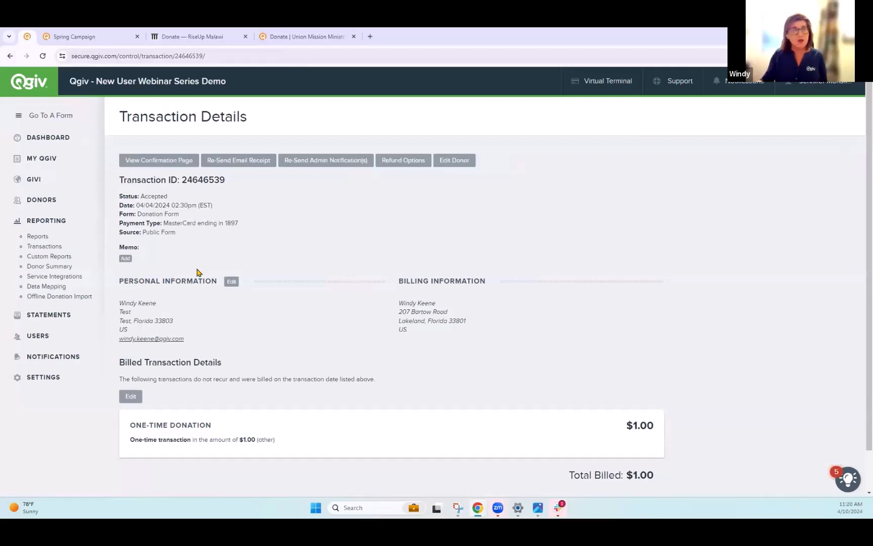
click(401, 167)
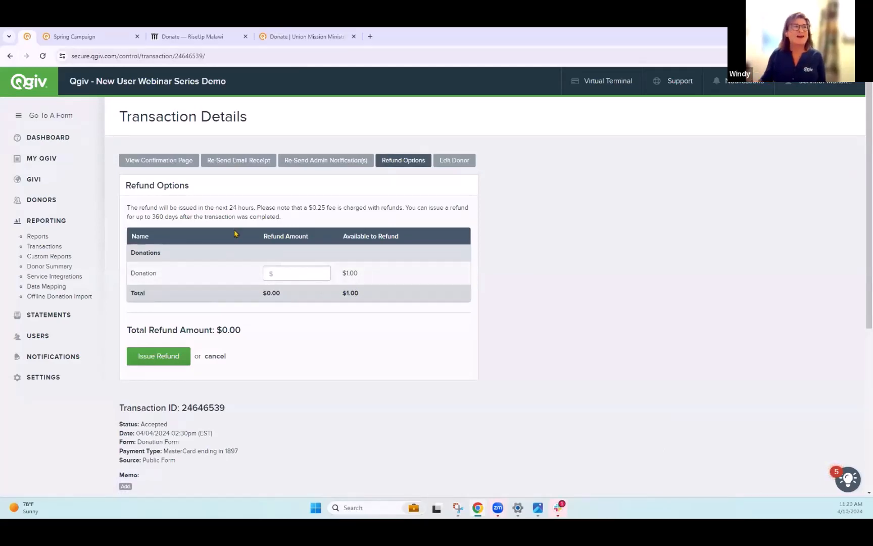
click(407, 160)
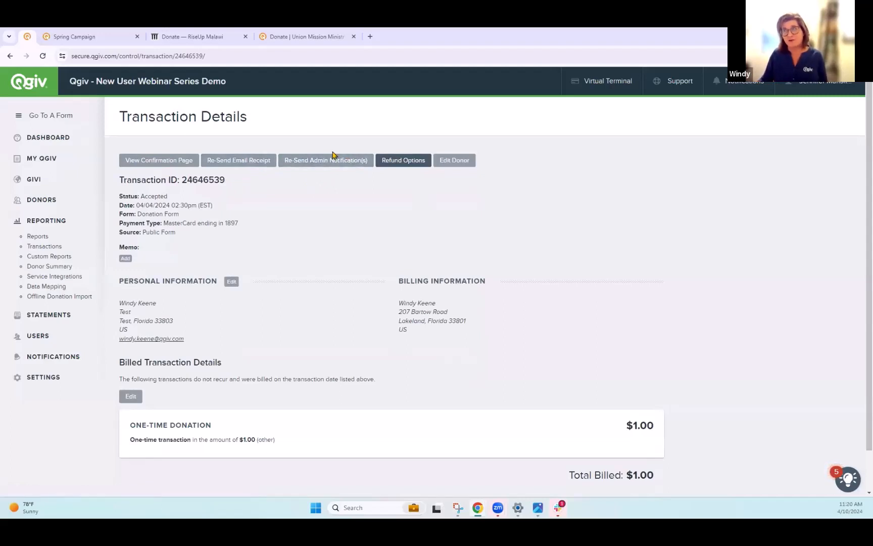
scroll(316, 258, down, 1)
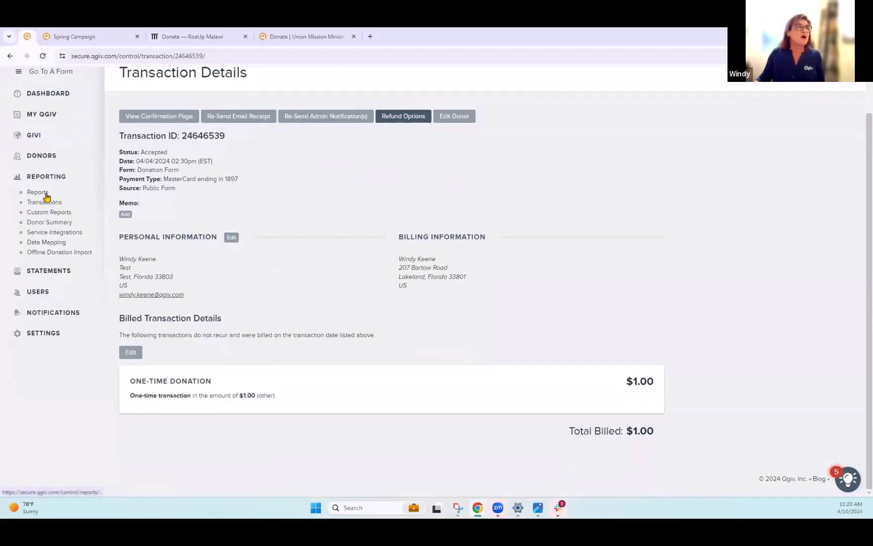
click(10, 56)
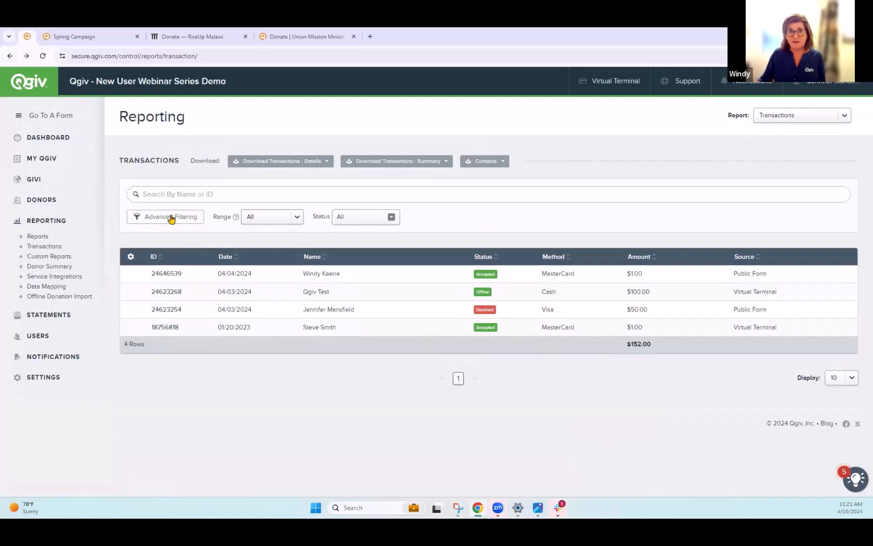
- Add an advanced Forms filter to the transactions report and select Donation Form
click(171, 217)
click(211, 245)
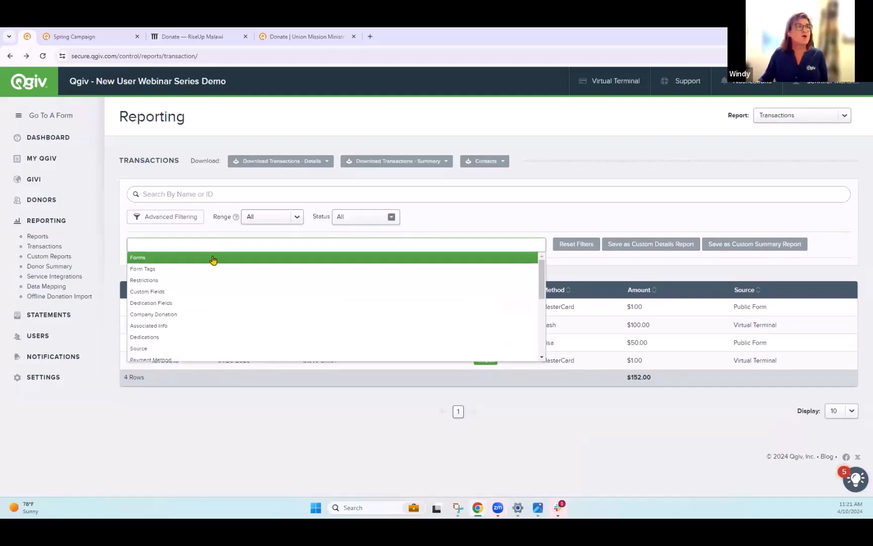
click(212, 257)
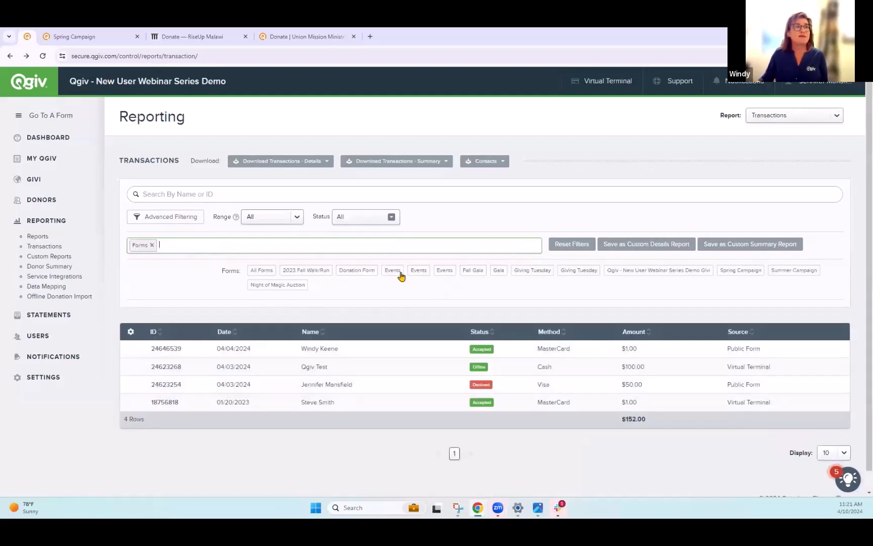
click(357, 271)
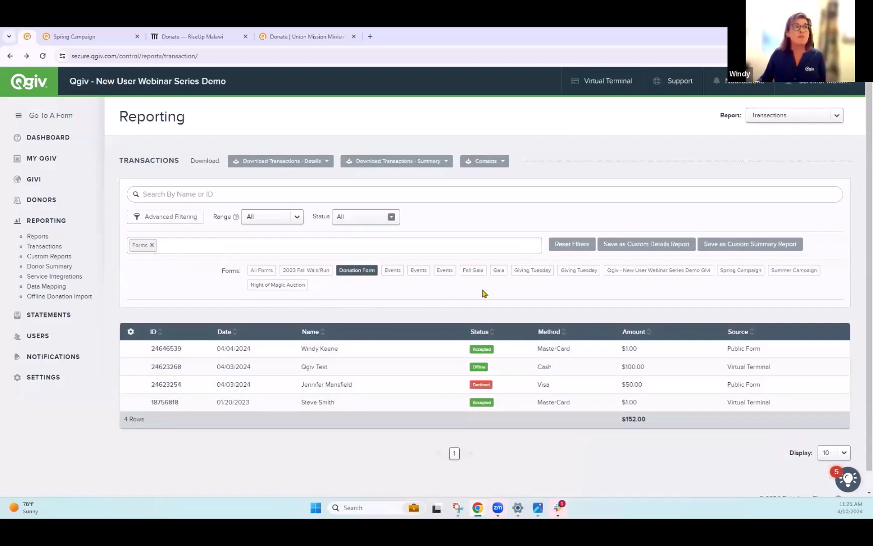
- Browse the other advanced filter categories without adding one
click(184, 246)
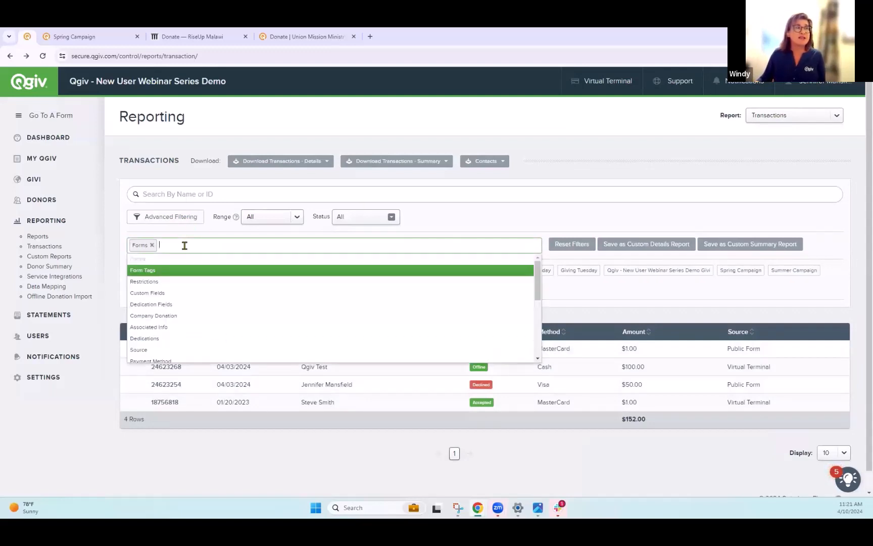
scroll(234, 308, down, 4)
scroll(253, 344, up, 8)
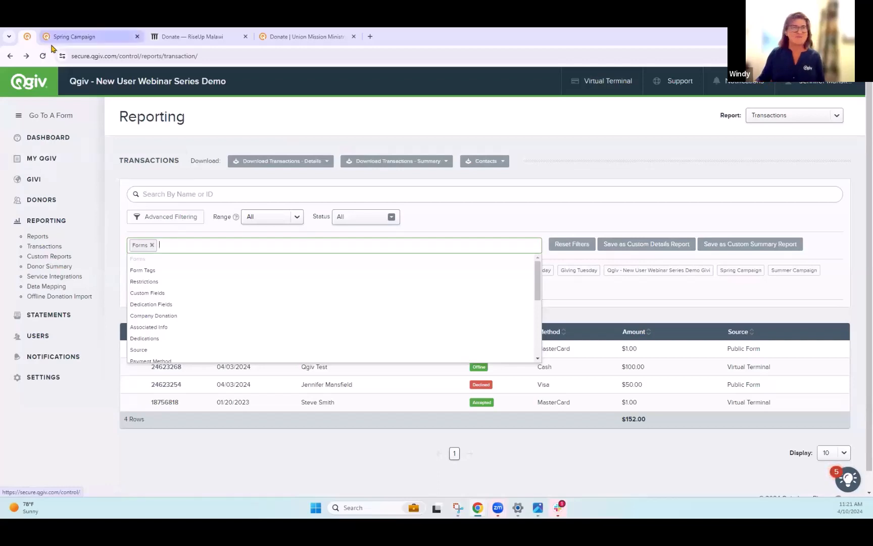
click(515, 222)
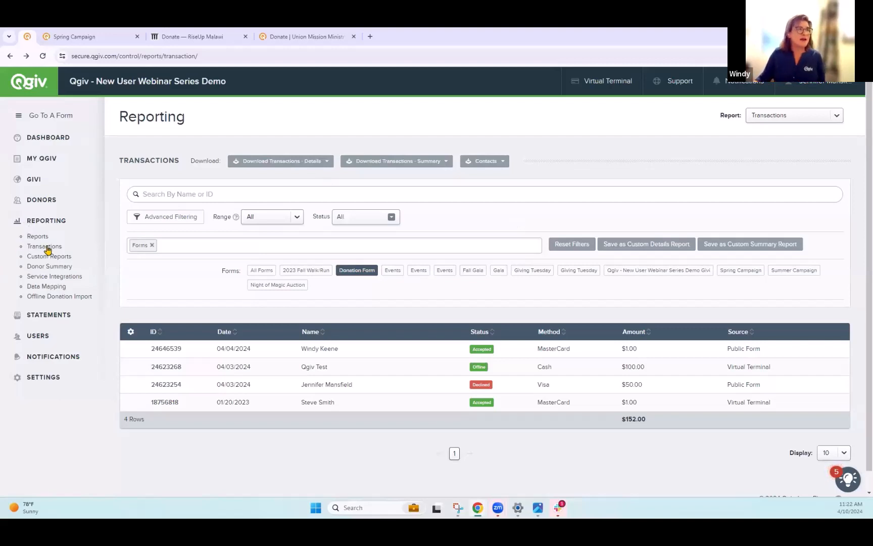
- Open the Statements page and switch the statement month to March 2024
click(49, 319)
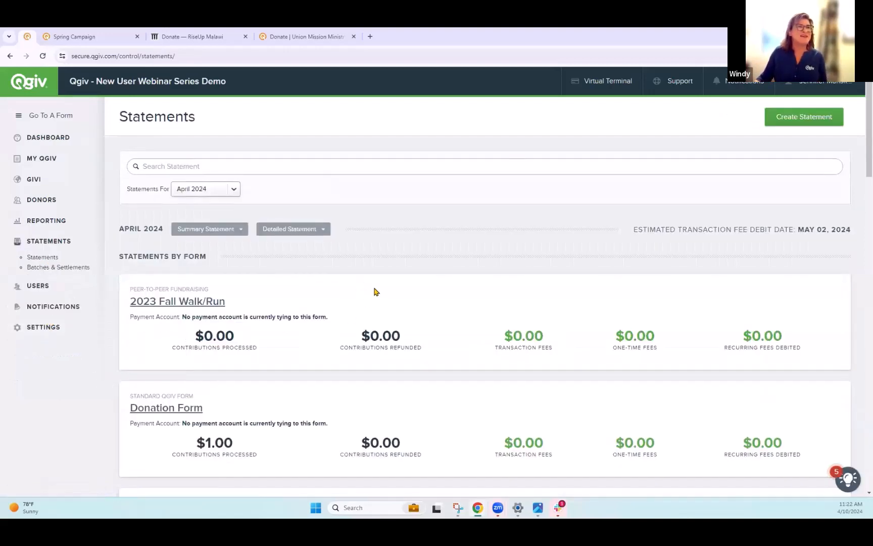
click(234, 190)
click(222, 207)
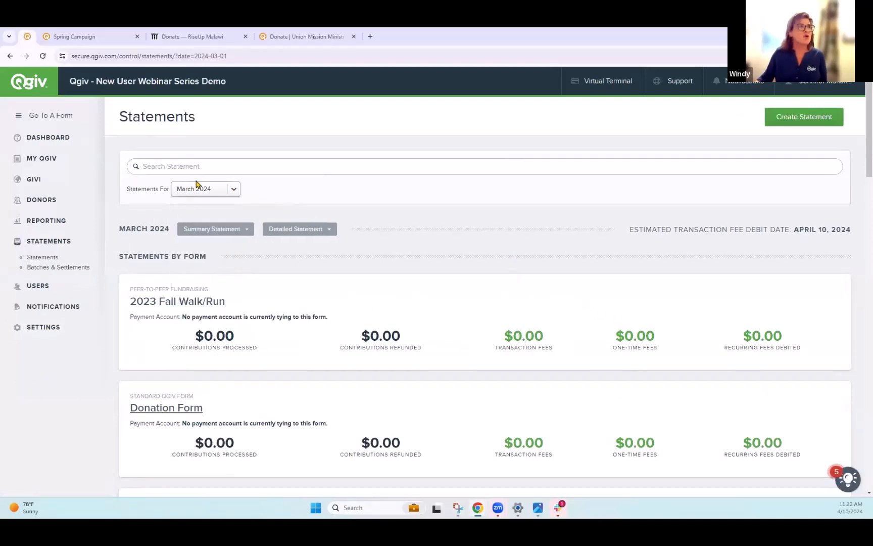
click(220, 189)
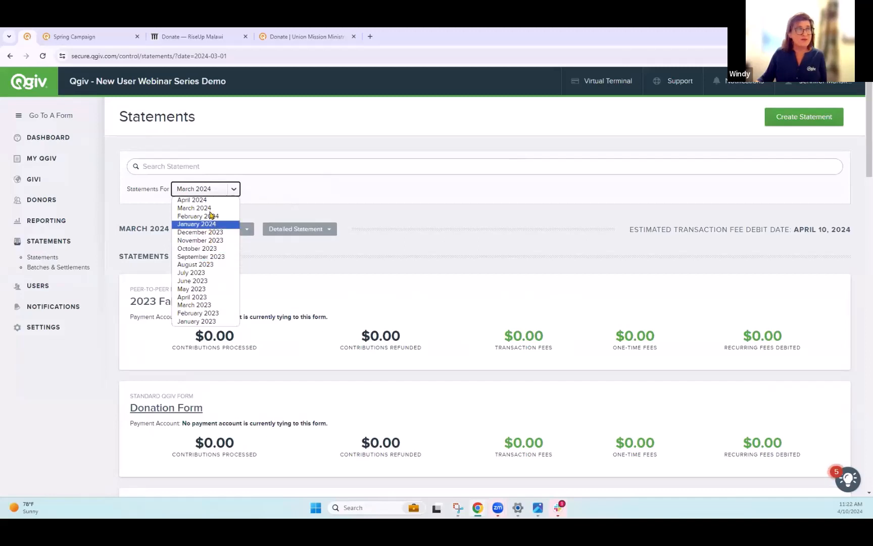
click(436, 226)
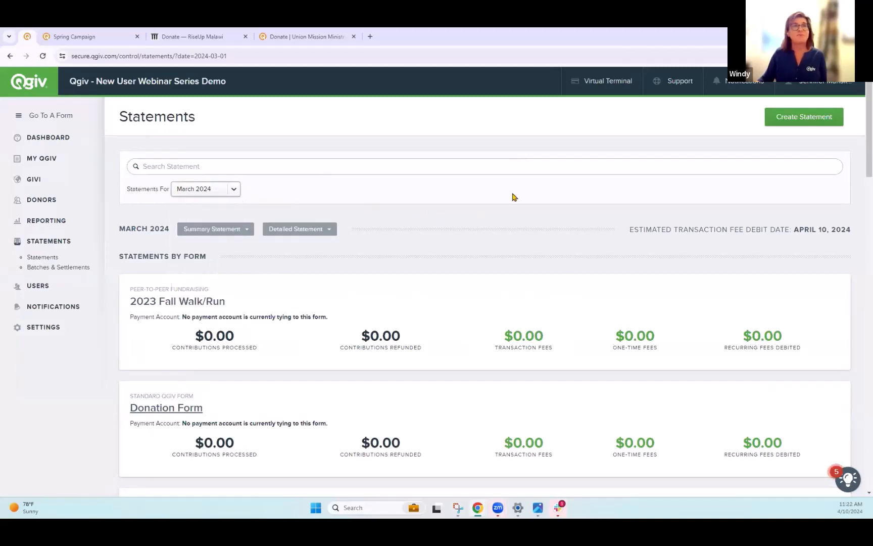
- Open and close the Create Statement dialog, and switch the statement month back to April 2024
click(805, 120)
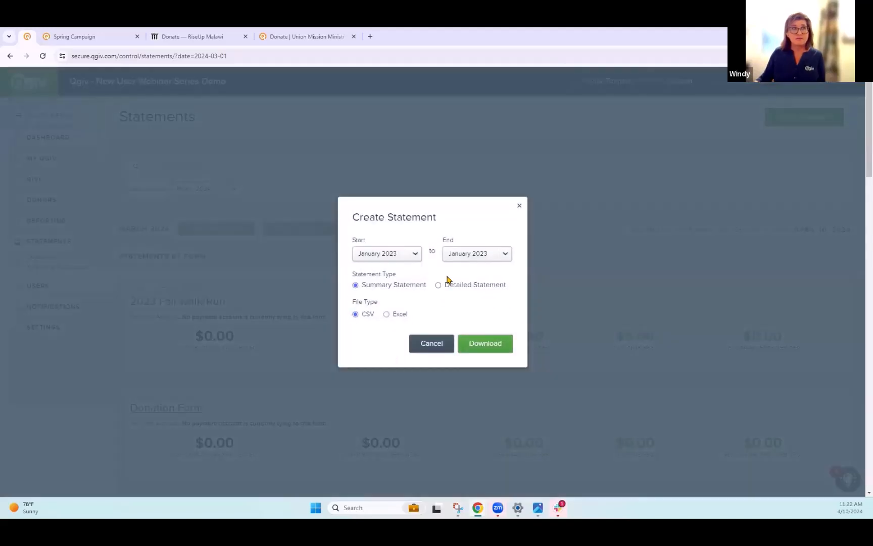
click(519, 205)
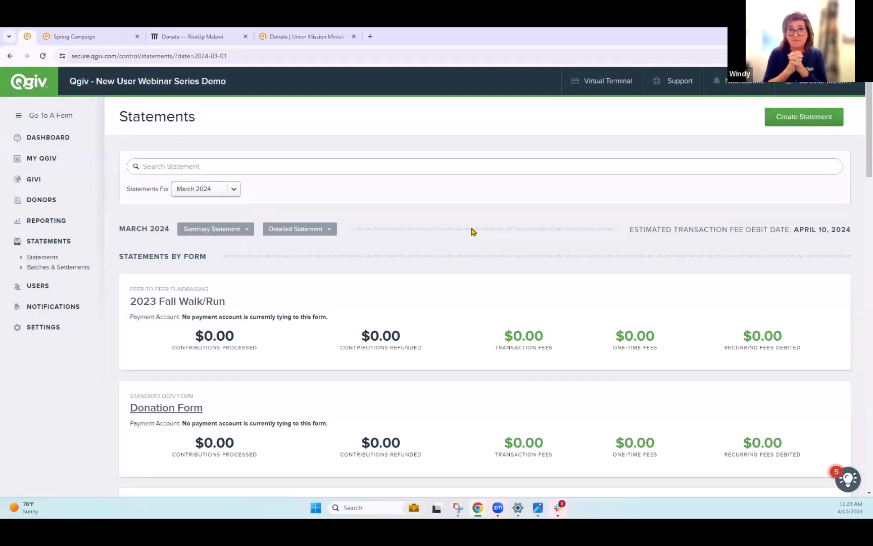
click(215, 194)
click(202, 200)
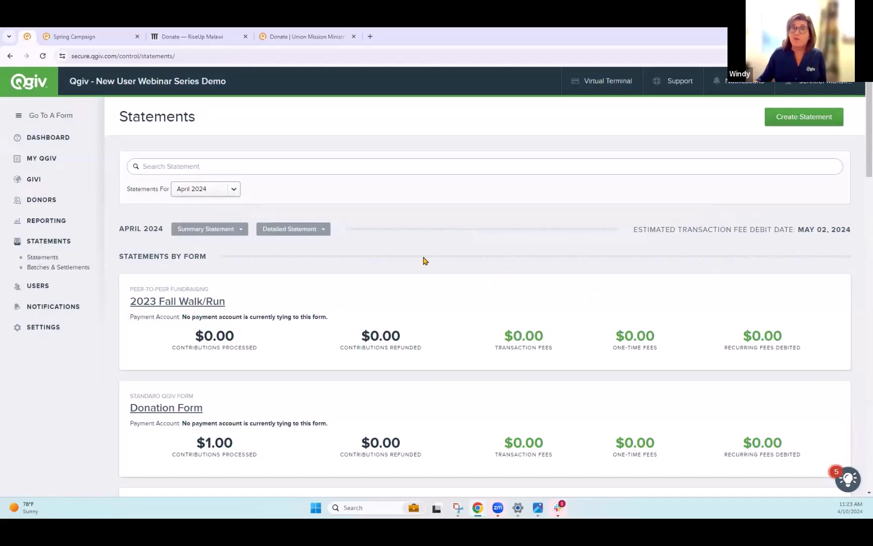
- Open the Batches & Settlements page and view a sample batches screenshot in Photos, then close it
click(76, 269)
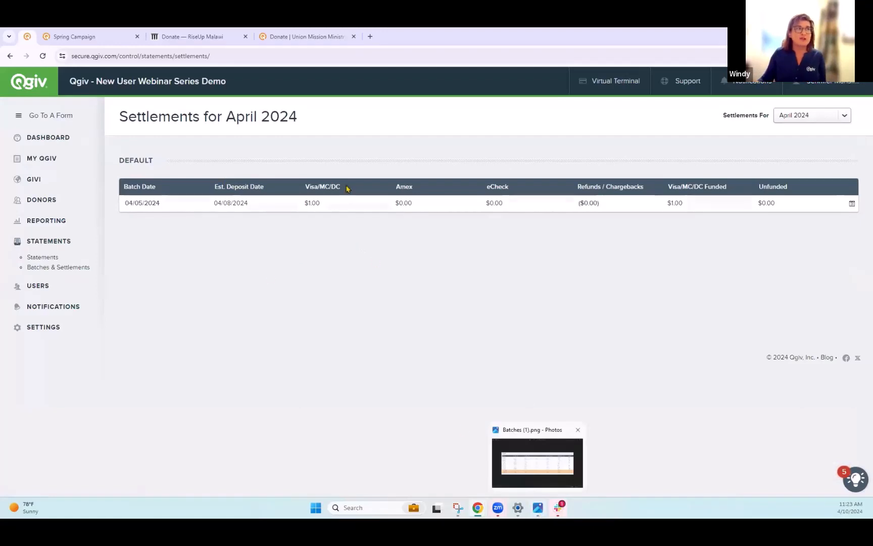
mouse_move(539, 515)
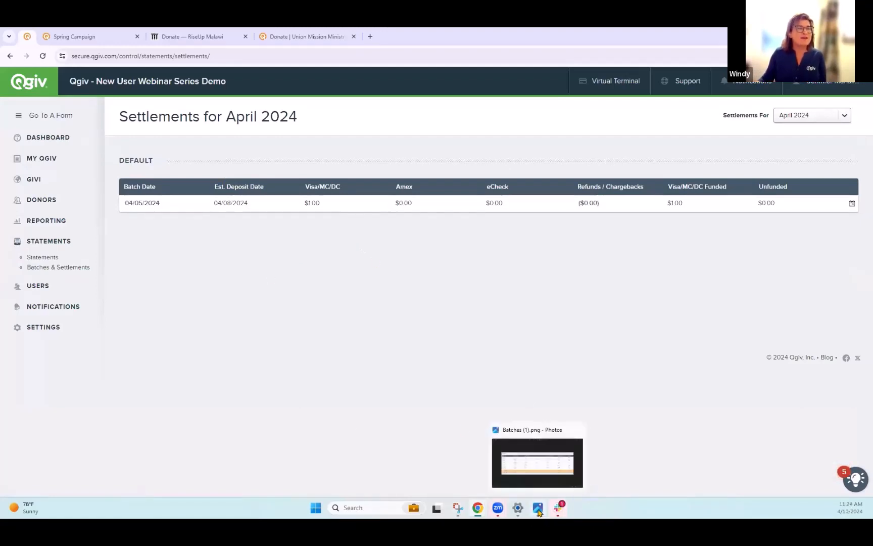
click(540, 460)
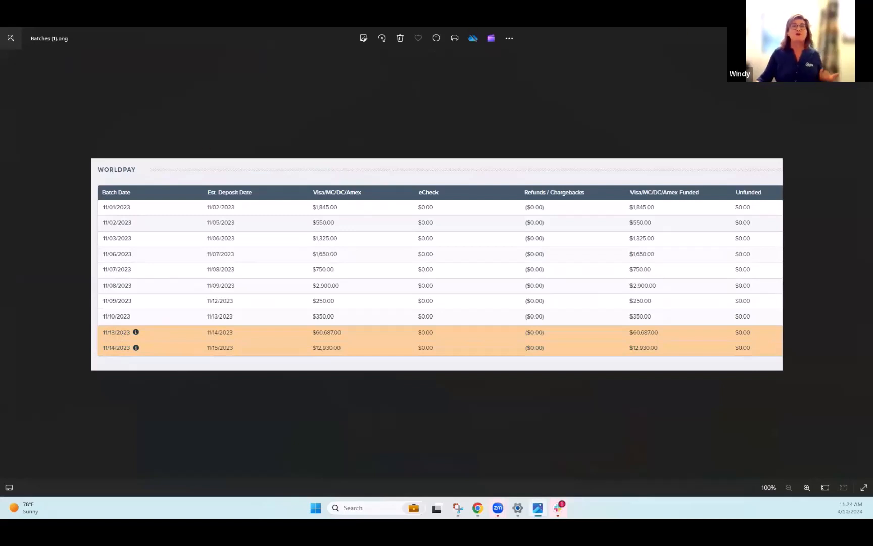
key(alt+F4)
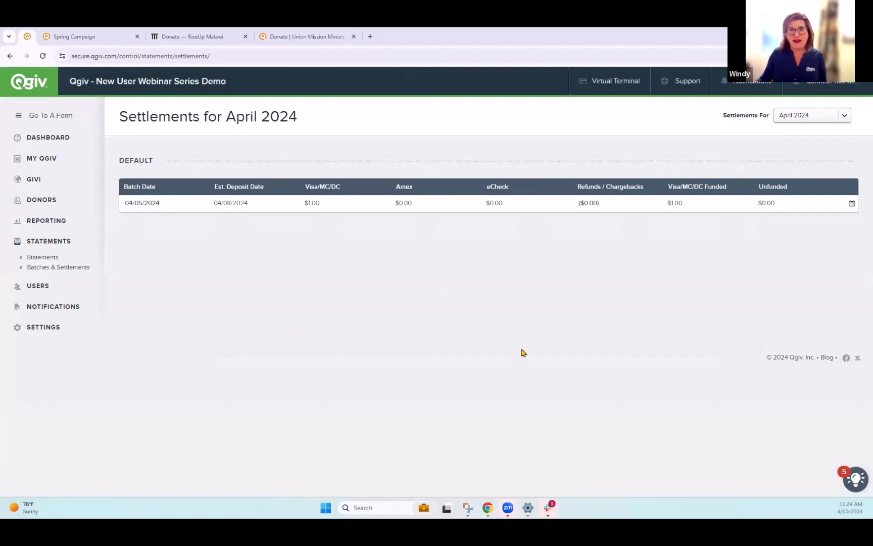
- Open the Virtual Terminal, choose Donation Form, and set the donation amount to $100.00
click(618, 83)
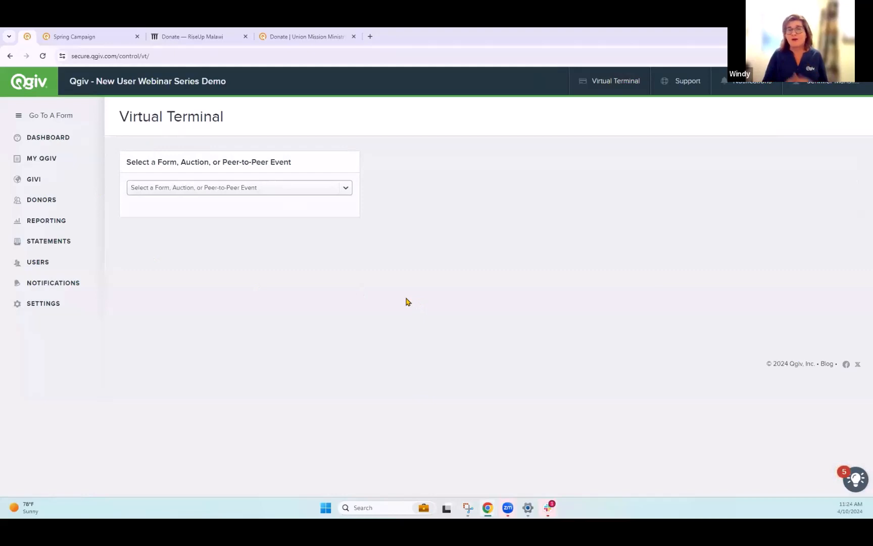
click(346, 188)
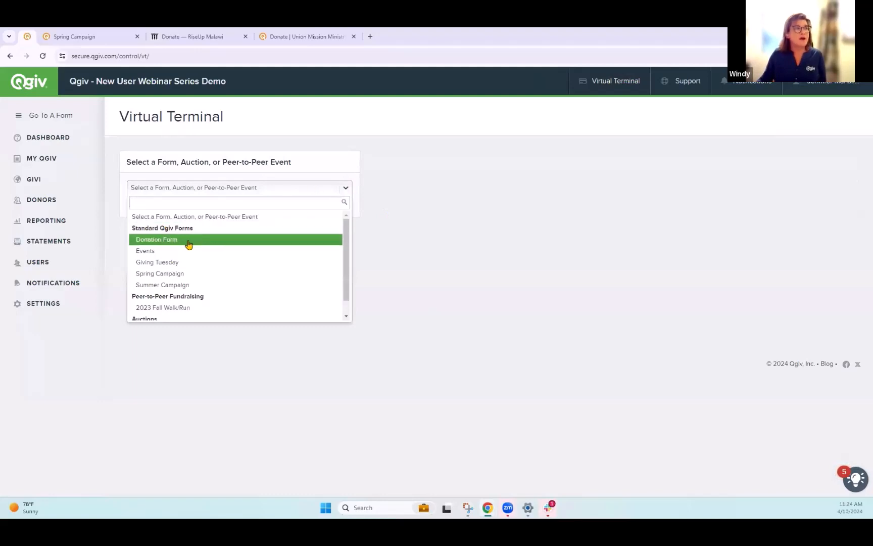
click(215, 247)
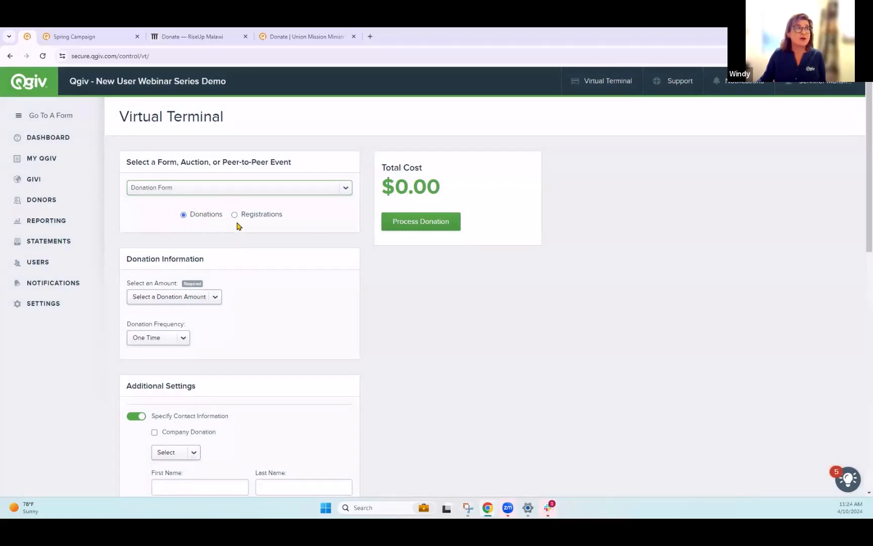
scroll(227, 226, down, 2)
click(204, 209)
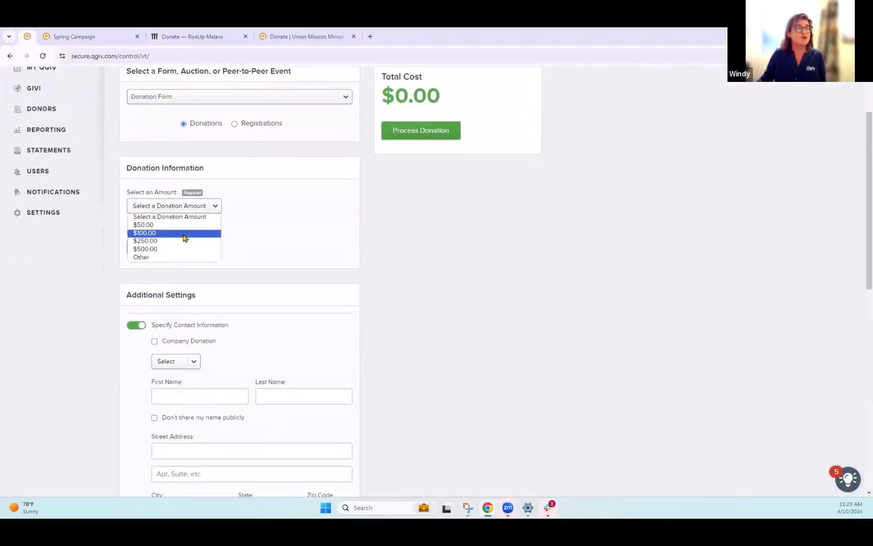
click(179, 233)
click(165, 247)
click(166, 249)
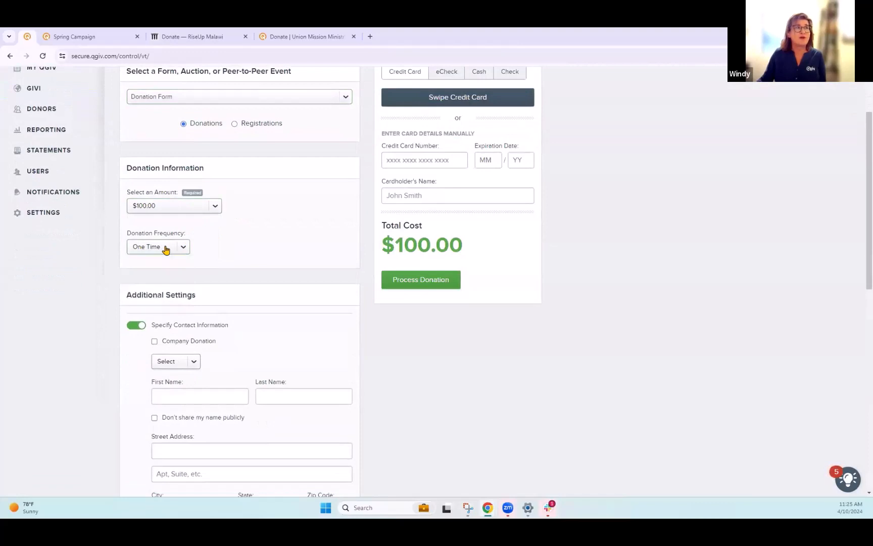
- Review the donor contact fields and set the receipt option to Use Custom Receipt
scroll(725, 382, up, 1)
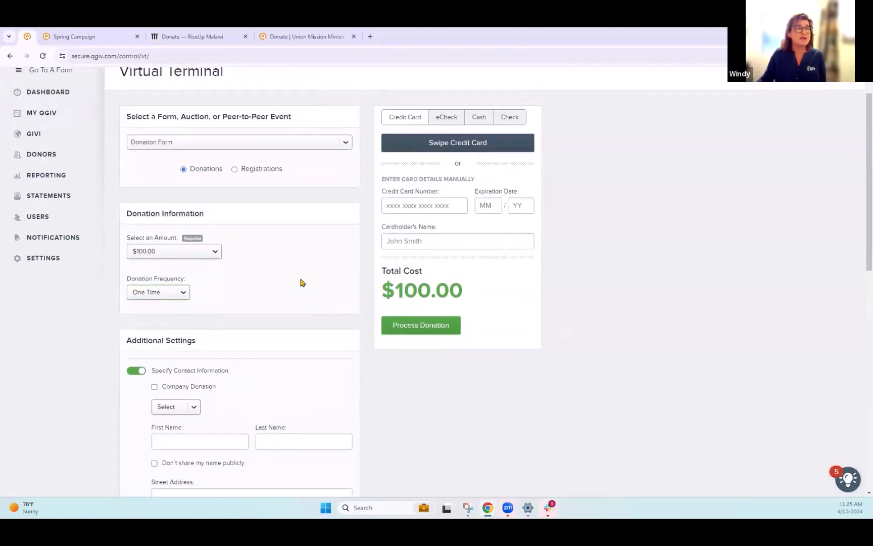
scroll(582, 300, up, 1)
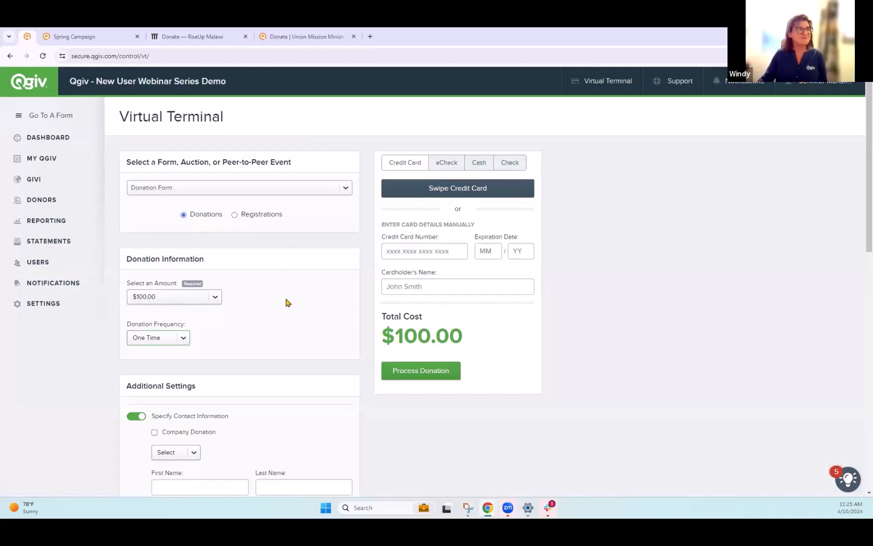
scroll(288, 299, down, 3)
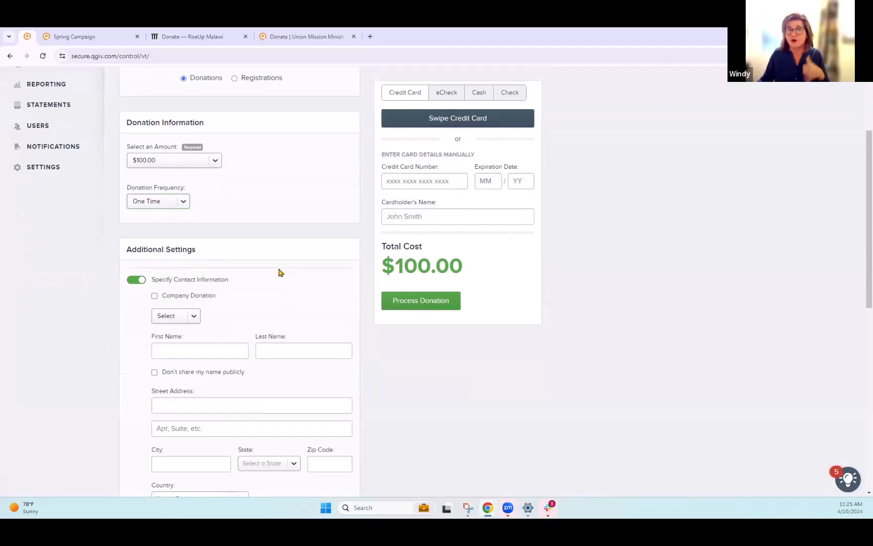
scroll(279, 273, down, 1)
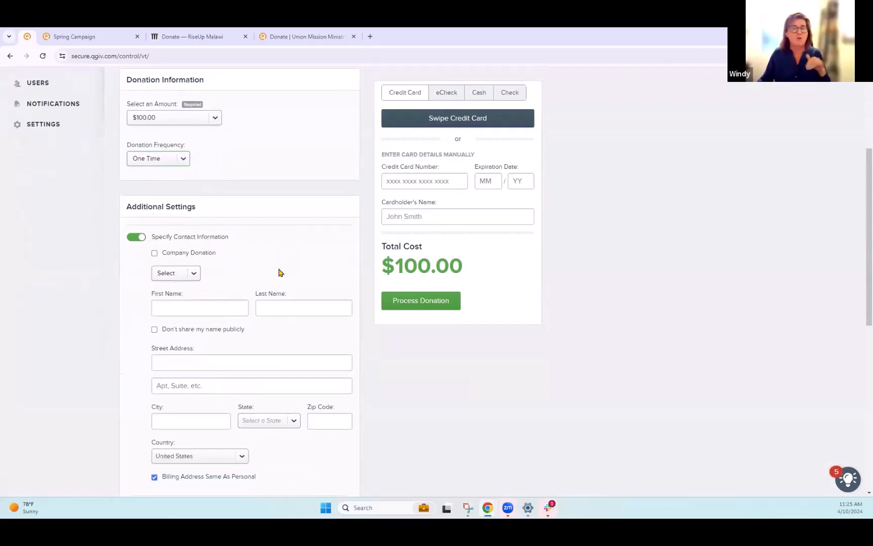
scroll(269, 289, up, 1)
scroll(270, 290, down, 1)
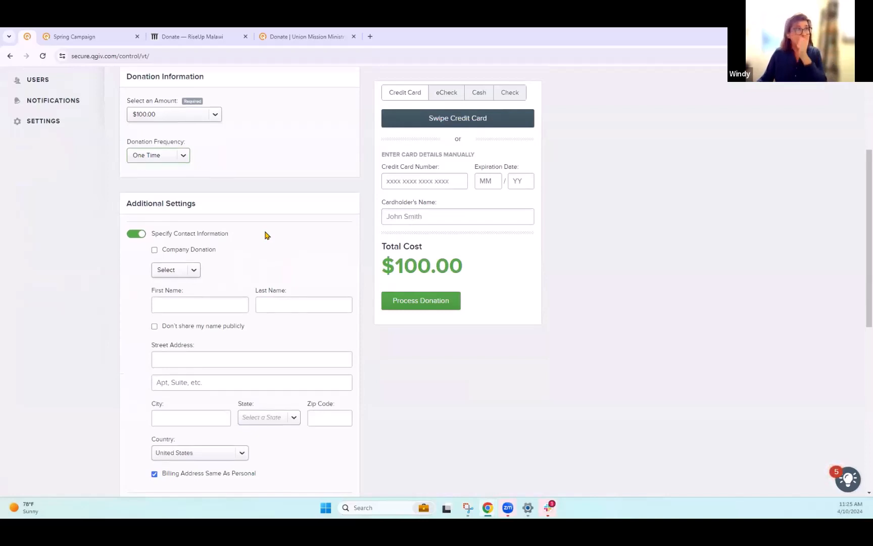
scroll(267, 235, down, 1)
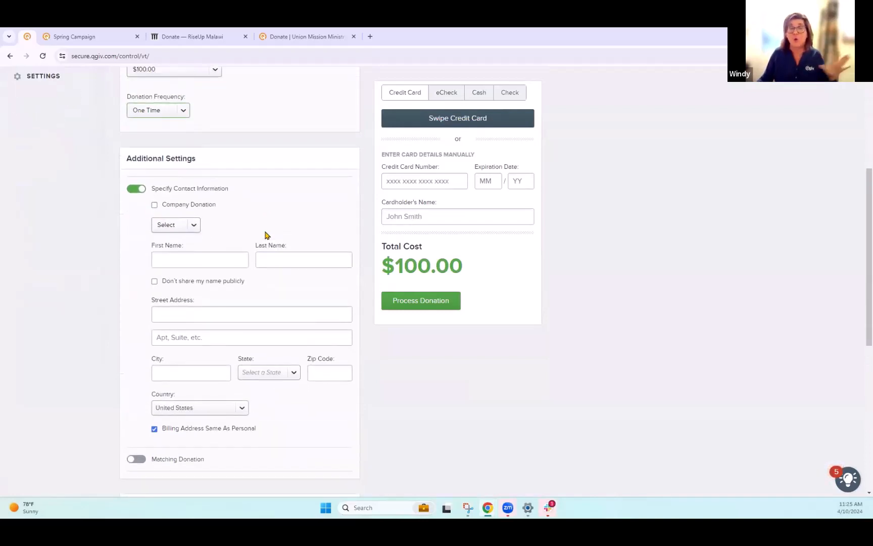
scroll(267, 235, down, 7)
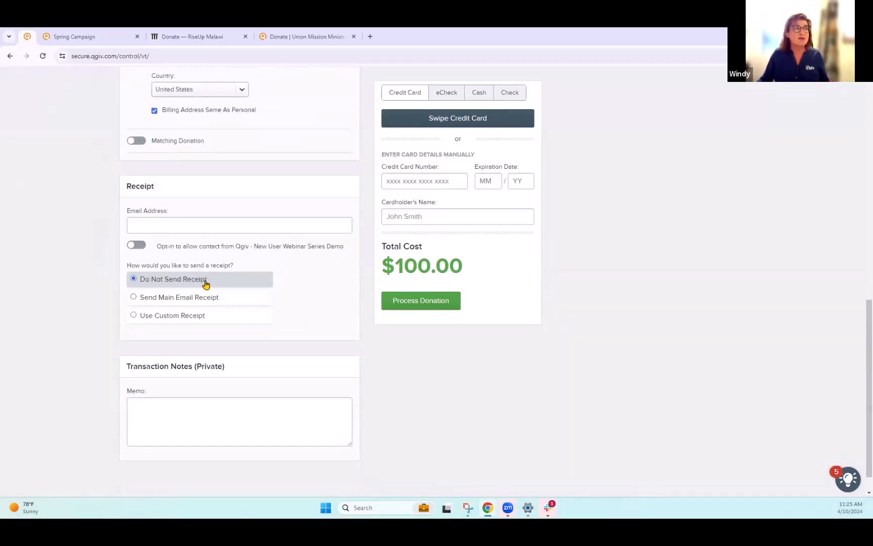
click(176, 321)
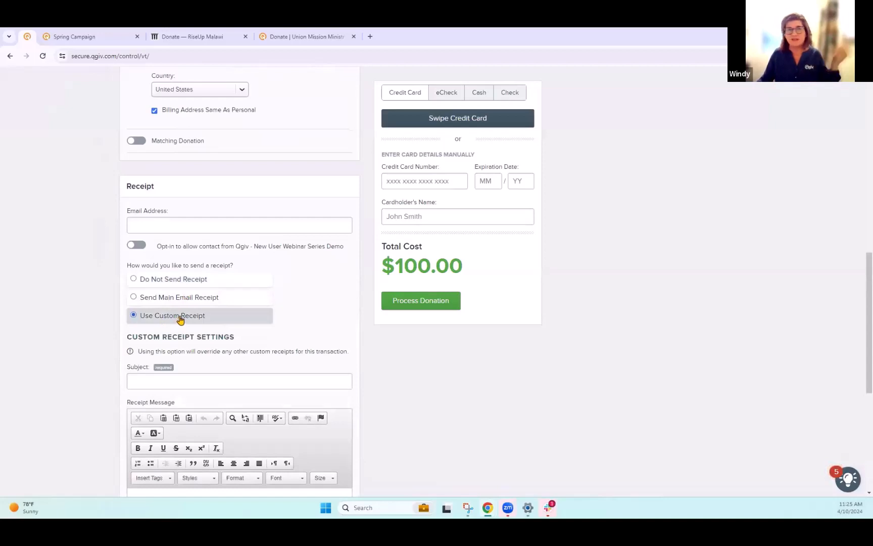
- Review the custom receipt fields, then open the Plans and Pricing page from the account menu
scroll(459, 380, up, 1)
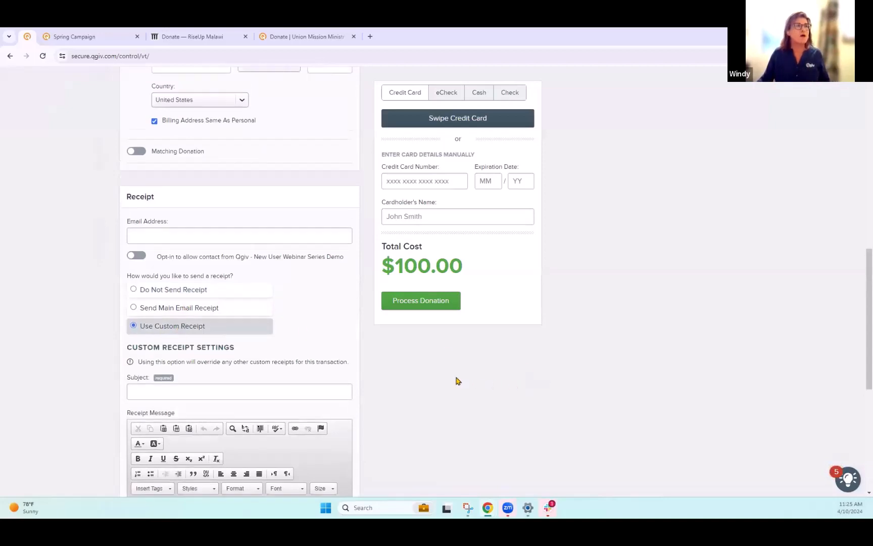
scroll(465, 364, down, 7)
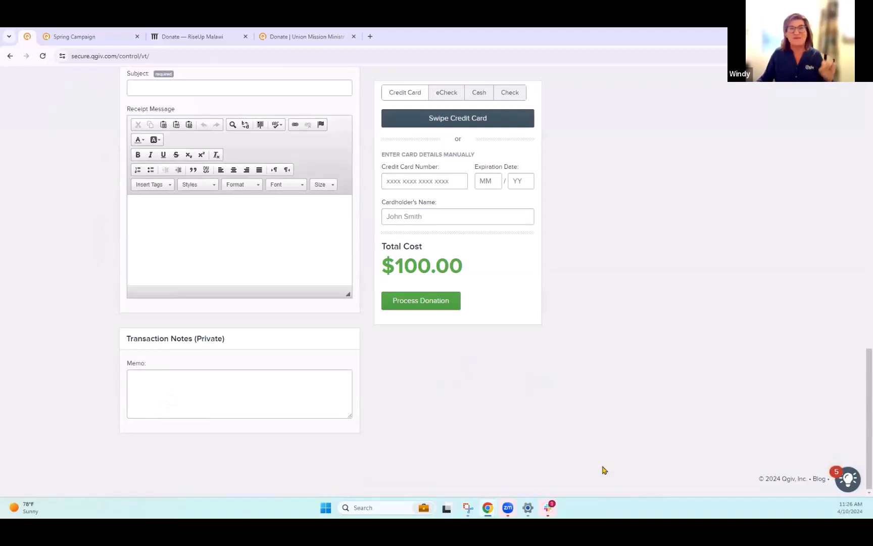
scroll(556, 405, up, 5)
scroll(556, 406, up, 12)
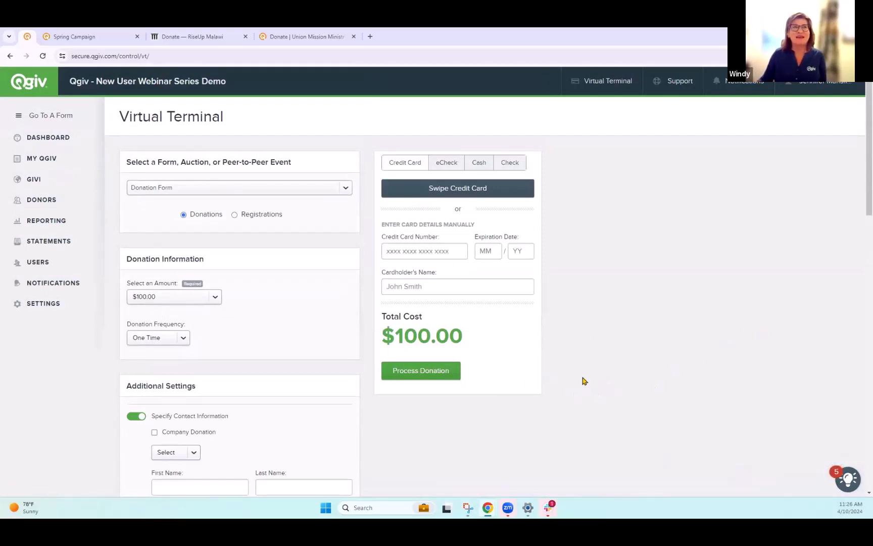
click(837, 82)
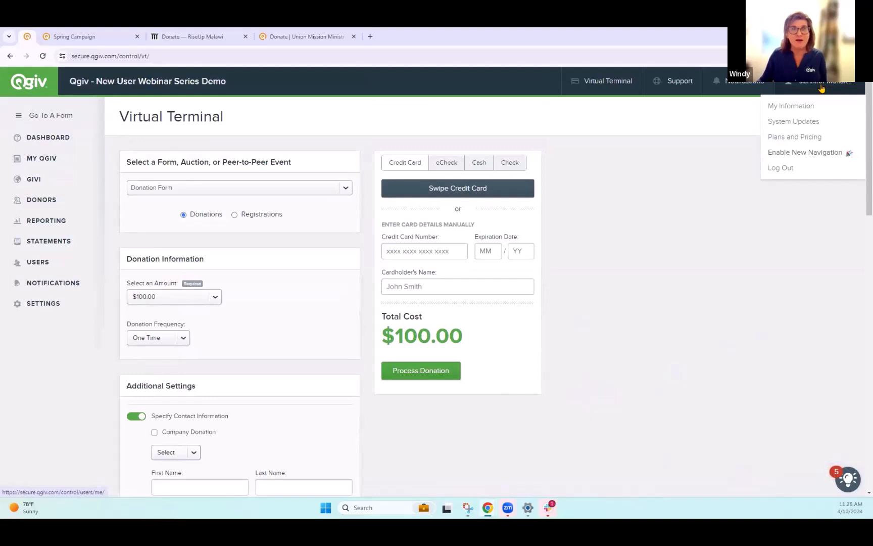
click(788, 142)
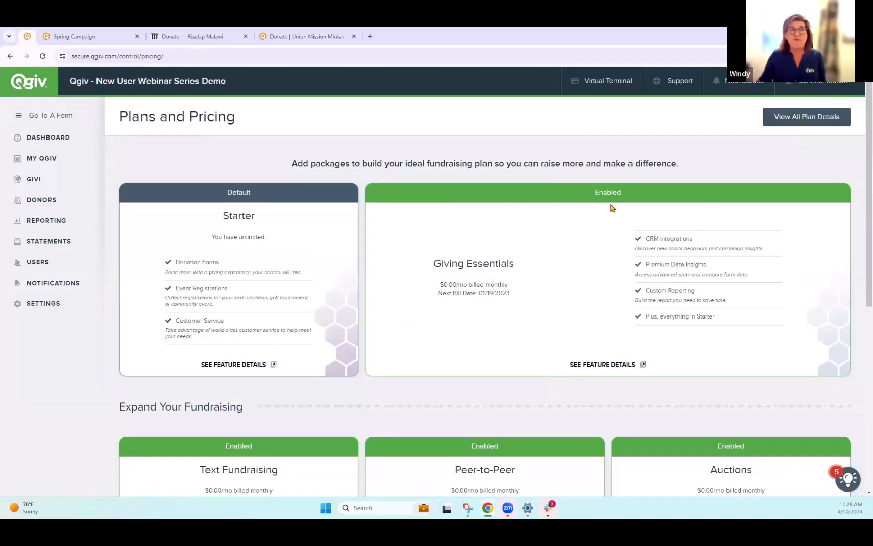
- Open the Qgiv User Community from the Support menu and browse its community topics
scroll(514, 299, down, 1)
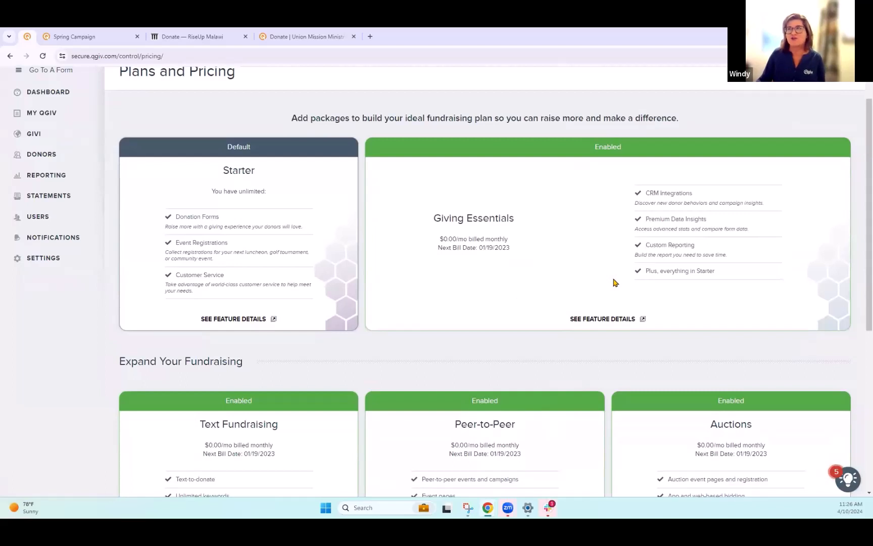
scroll(692, 407, up, 1)
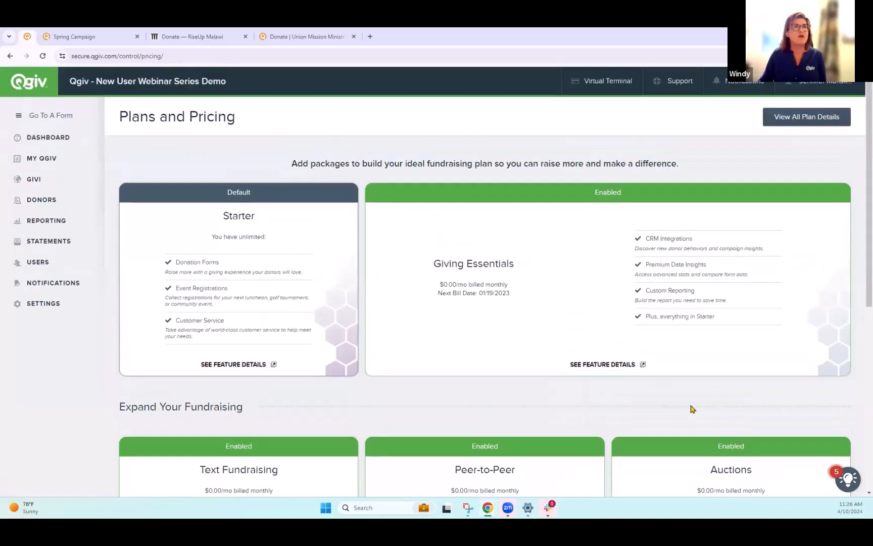
mouse_move(676, 83)
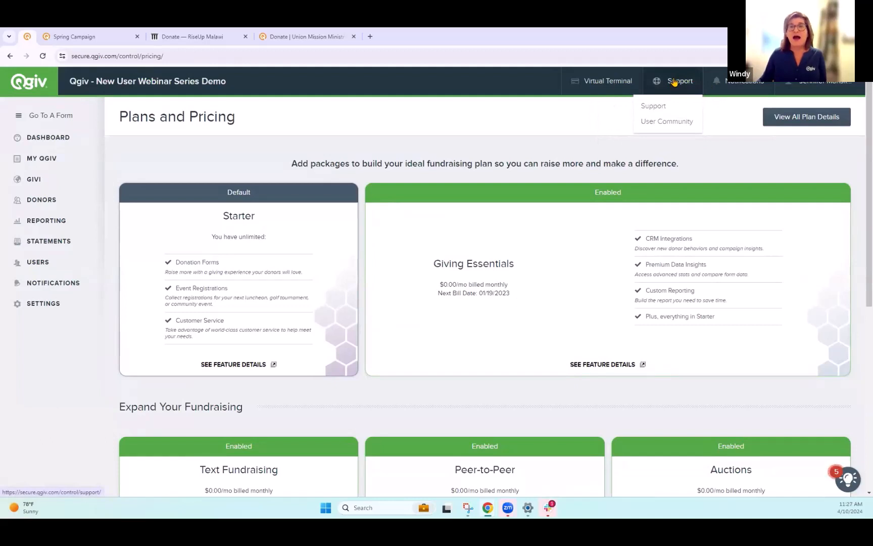
click(672, 123)
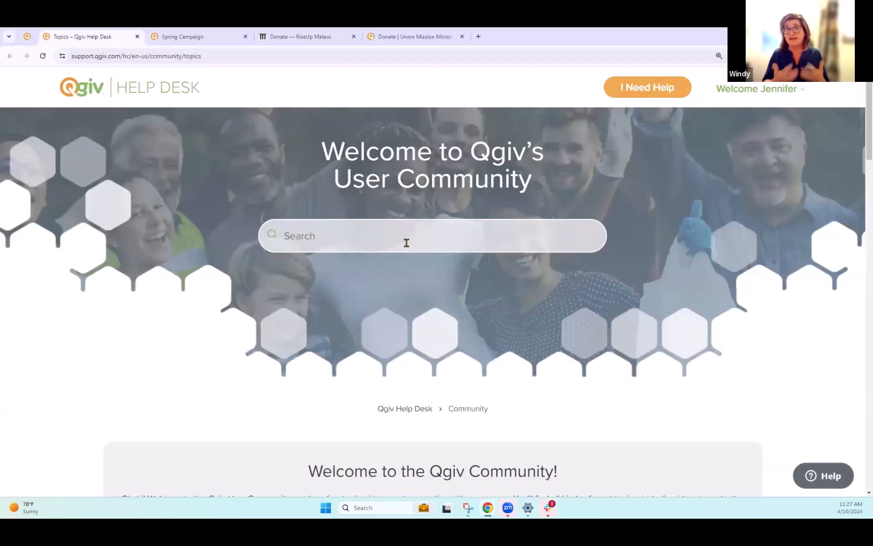
scroll(561, 343, down, 5)
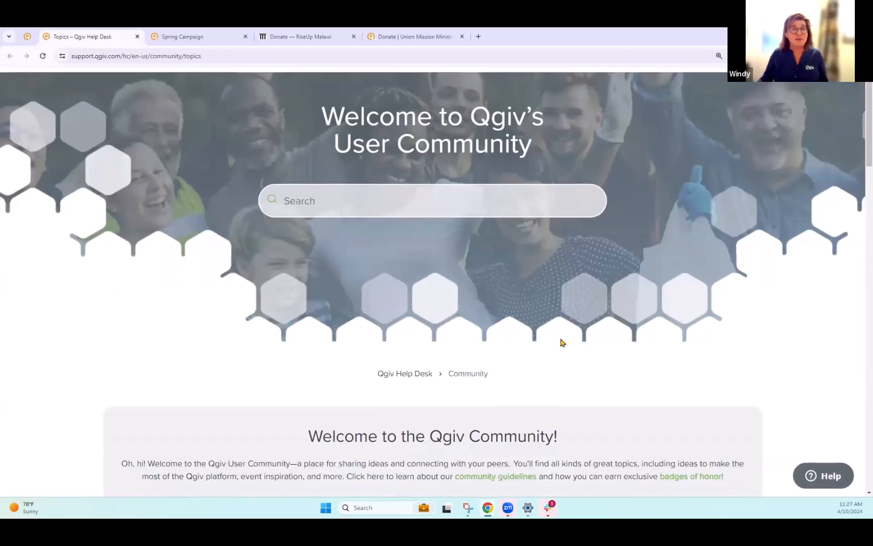
scroll(568, 352, down, 1)
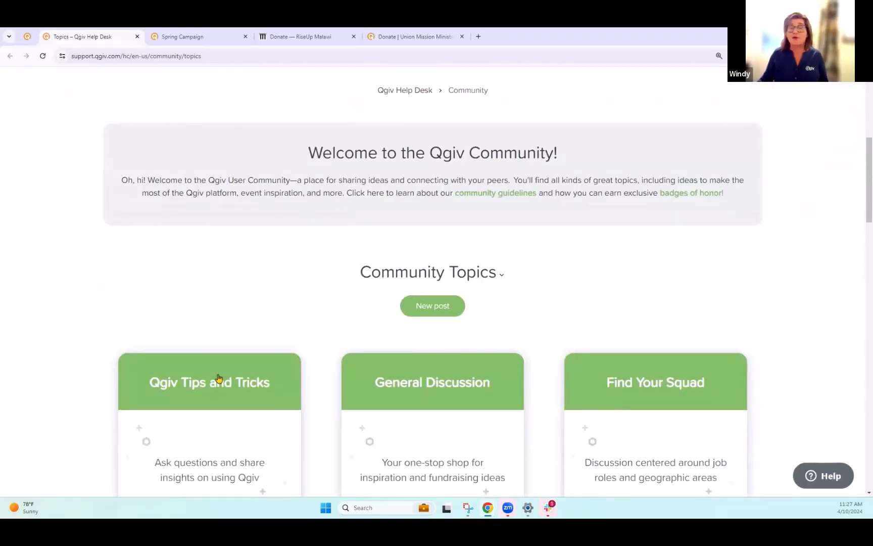
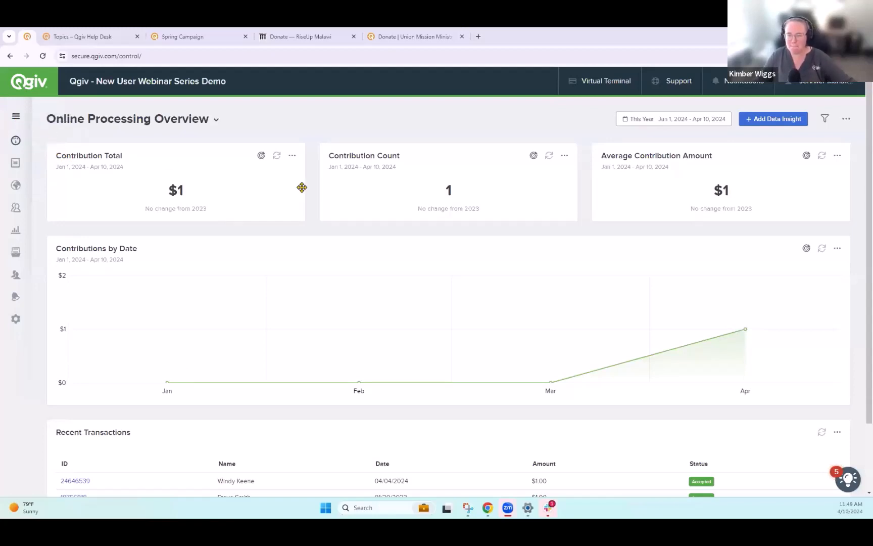
- Browse the Go To A Form list of forms, close it, and open the My Qgiv forms page
click(16, 116)
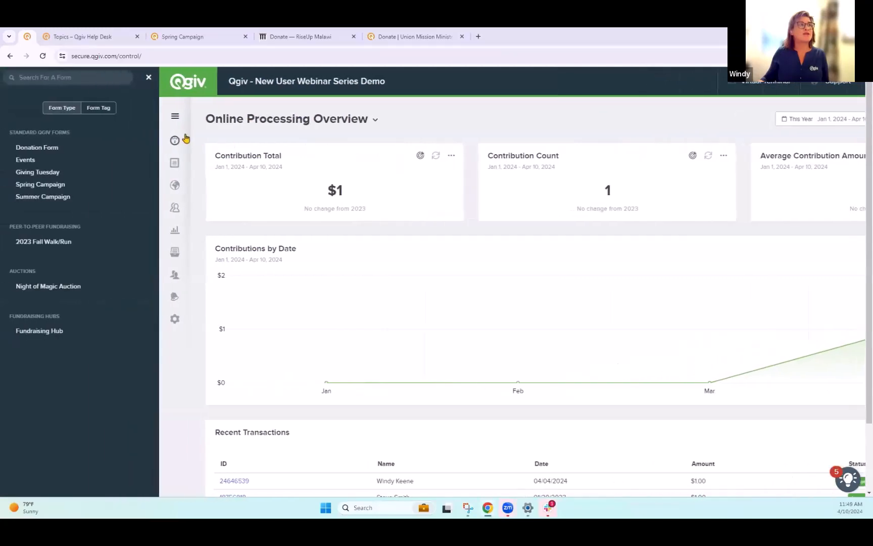
click(149, 77)
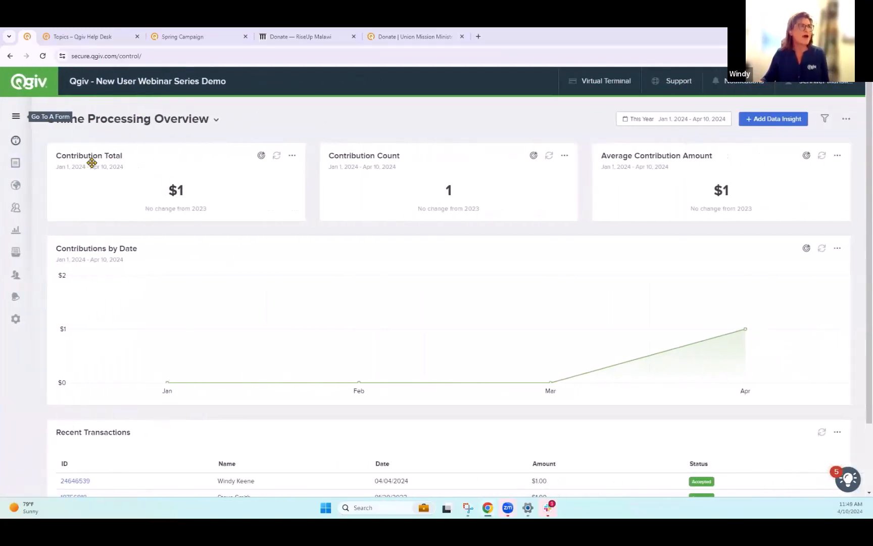
click(15, 165)
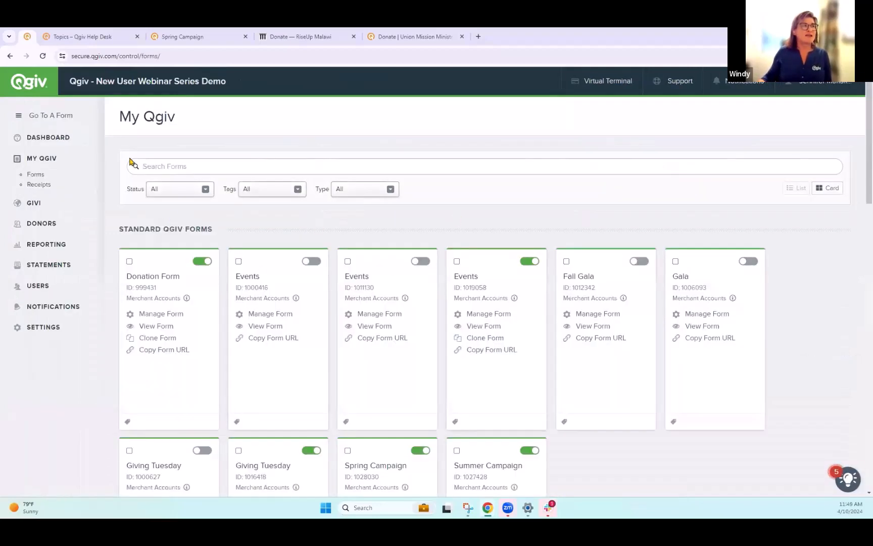
- Open the Spring Campaign form through Go To A Form and go to its Fields settings
click(71, 116)
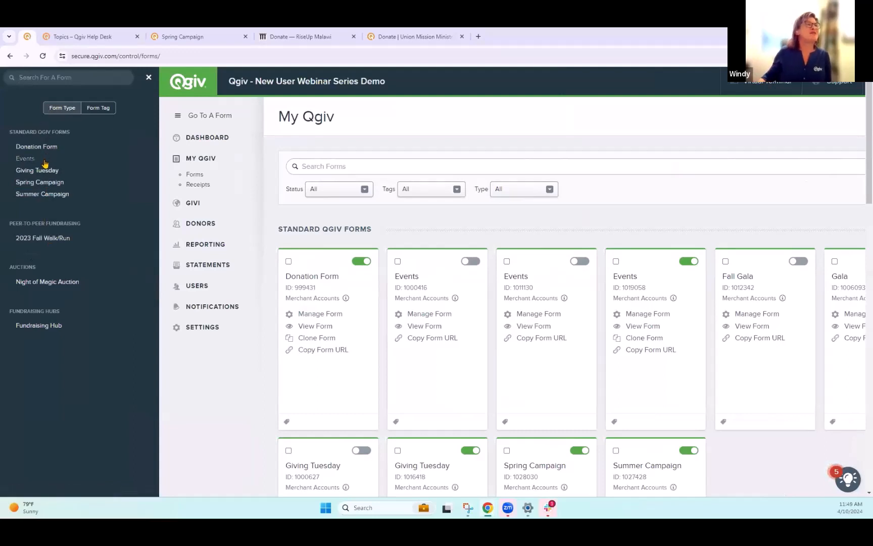
click(53, 183)
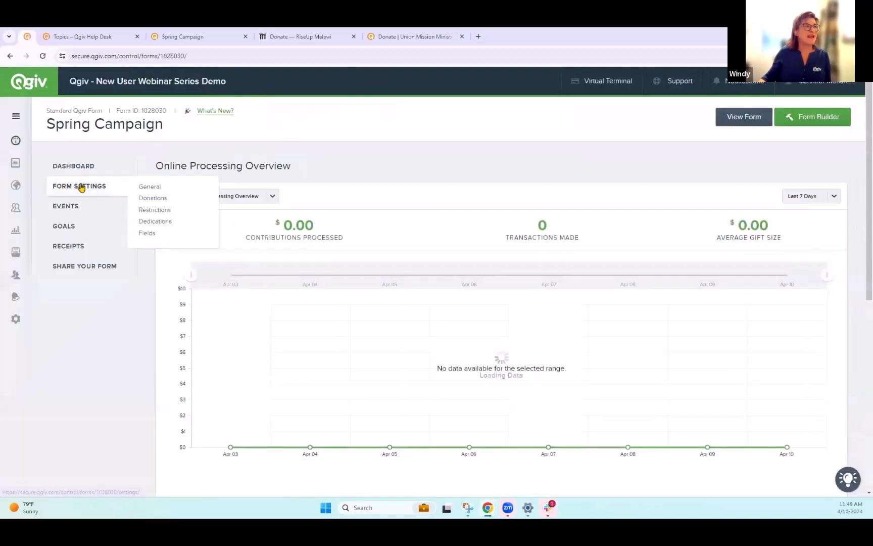
click(79, 190)
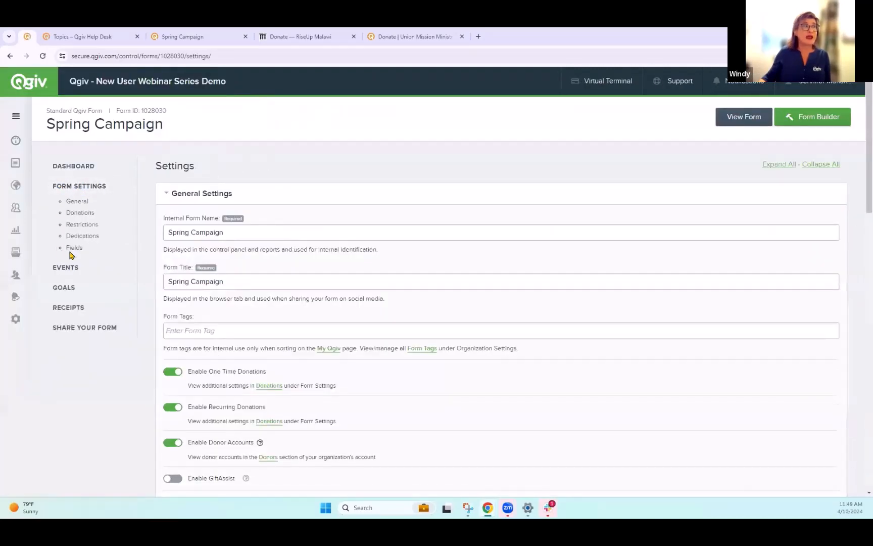
click(78, 250)
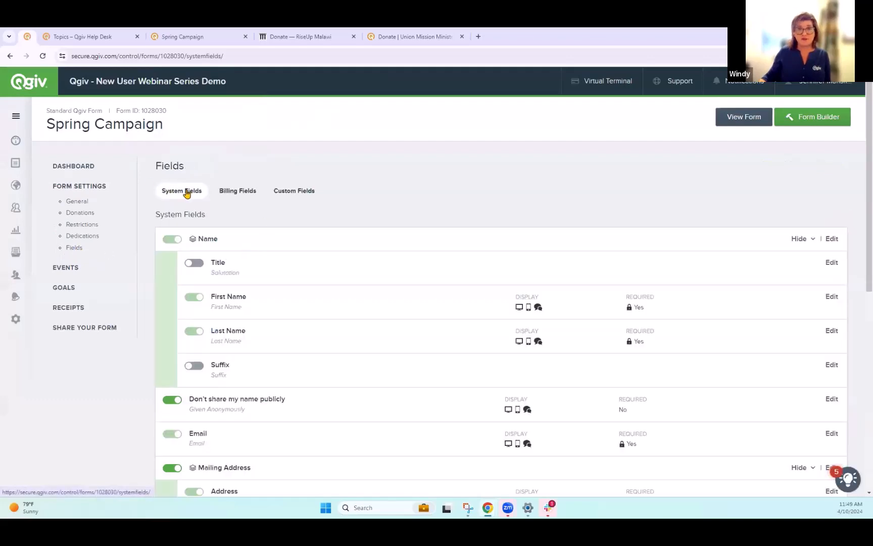
- Enable the 'I affirm the following statements are true and accurate' legal field and open it for editing
scroll(343, 273, down, 8)
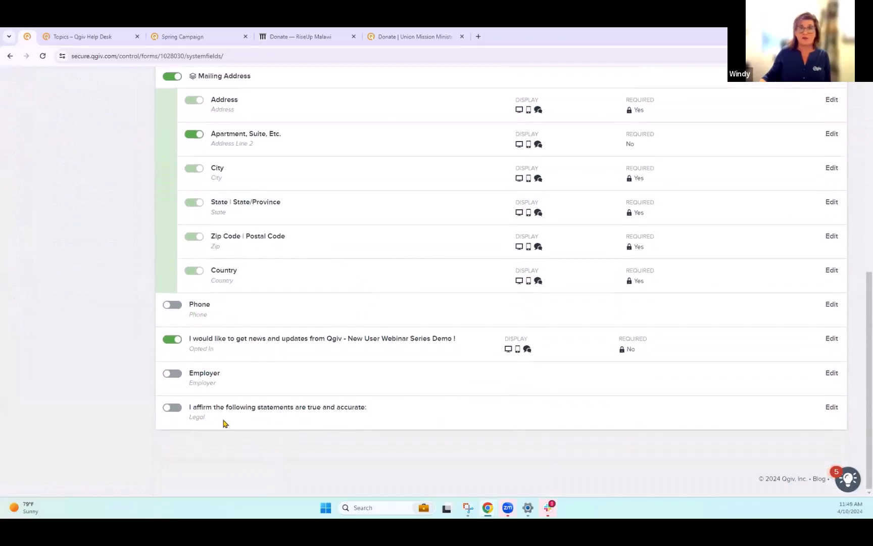
click(172, 408)
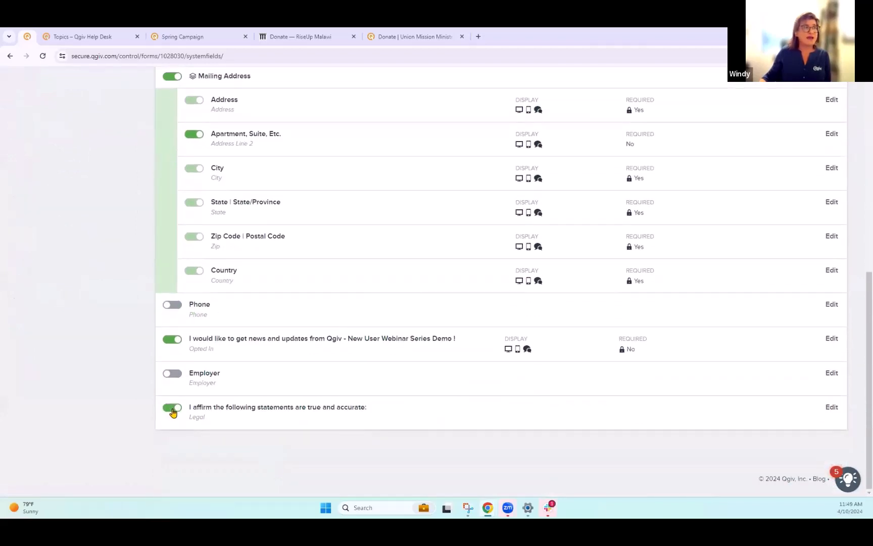
click(832, 407)
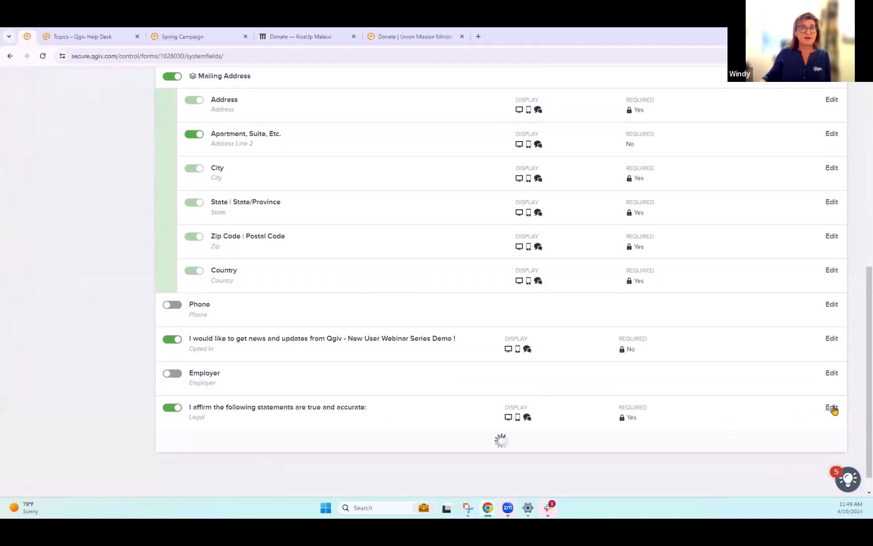
- Turn off Mobile in the legal field's display settings
scroll(628, 343, down, 1)
scroll(628, 343, down, 5)
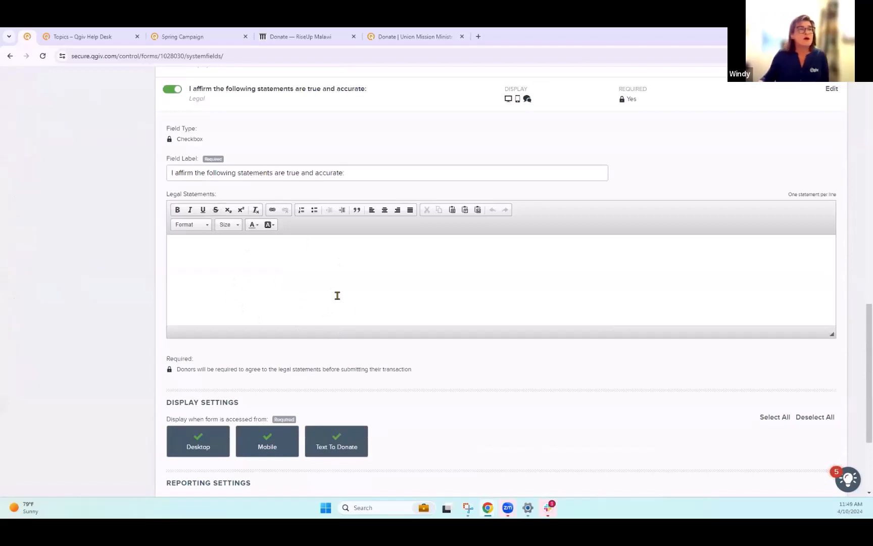
scroll(341, 292, down, 2)
scroll(341, 291, down, 1)
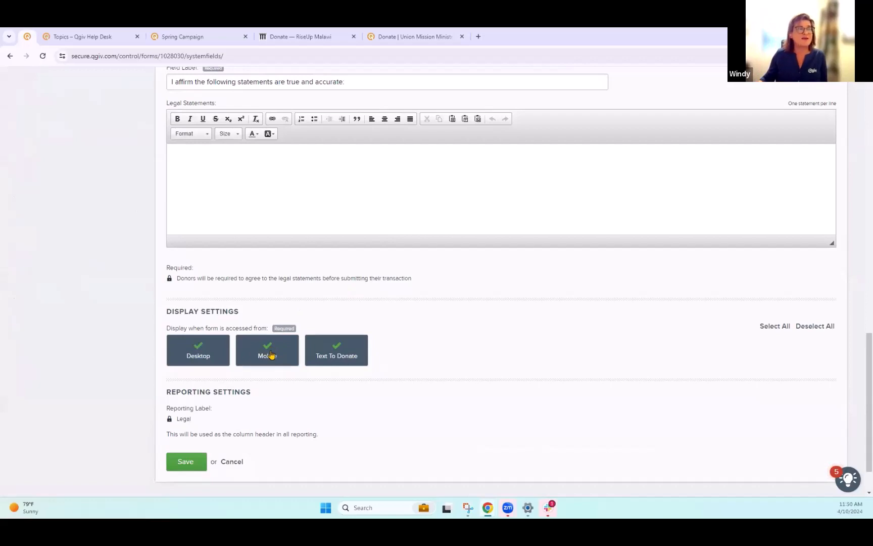
click(280, 359)
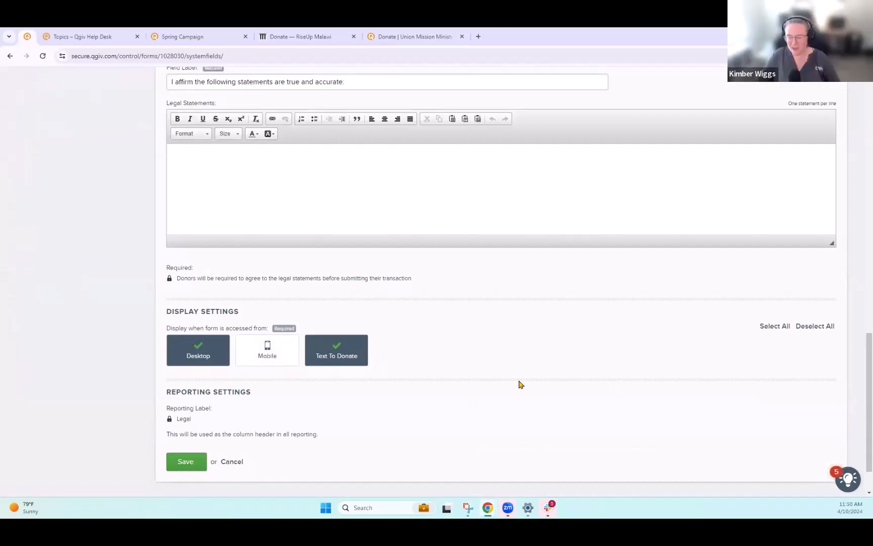
- Open the Service Integrations page under Reporting
scroll(521, 384, up, 8)
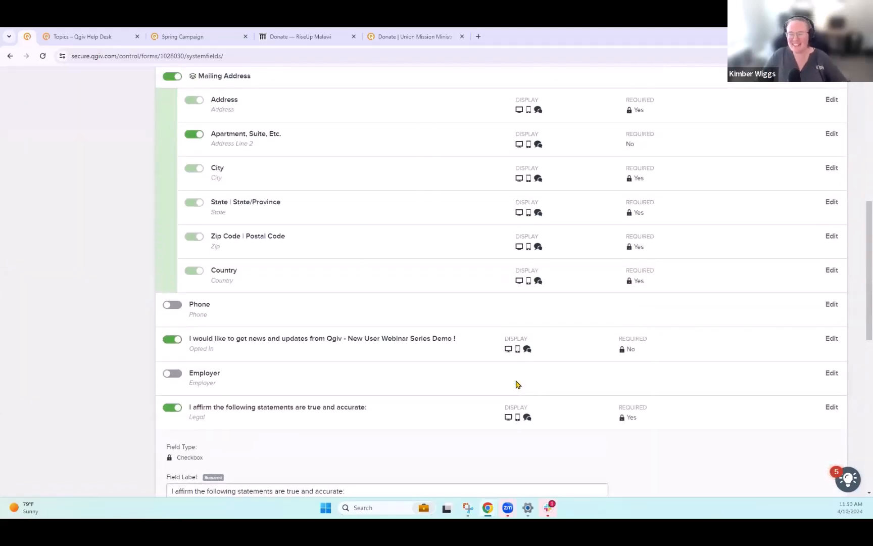
scroll(506, 386, up, 1)
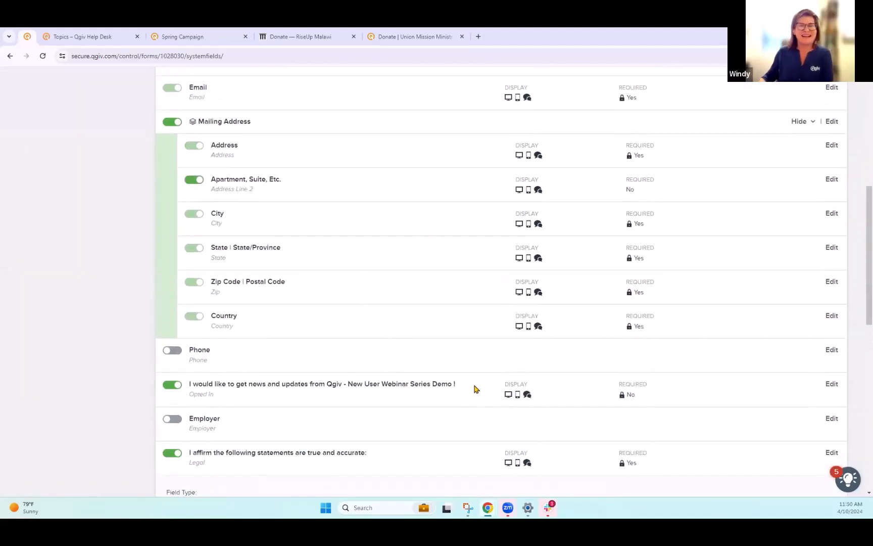
scroll(474, 388, up, 3)
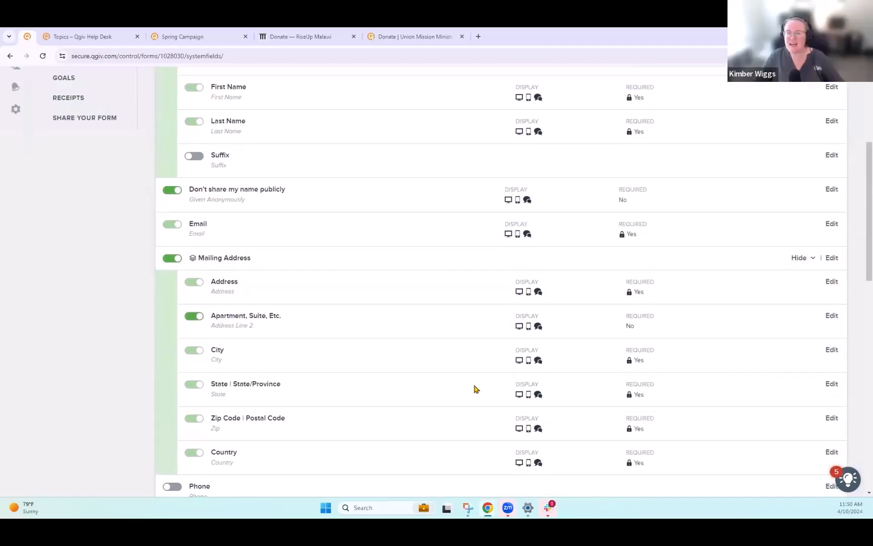
scroll(474, 388, up, 1)
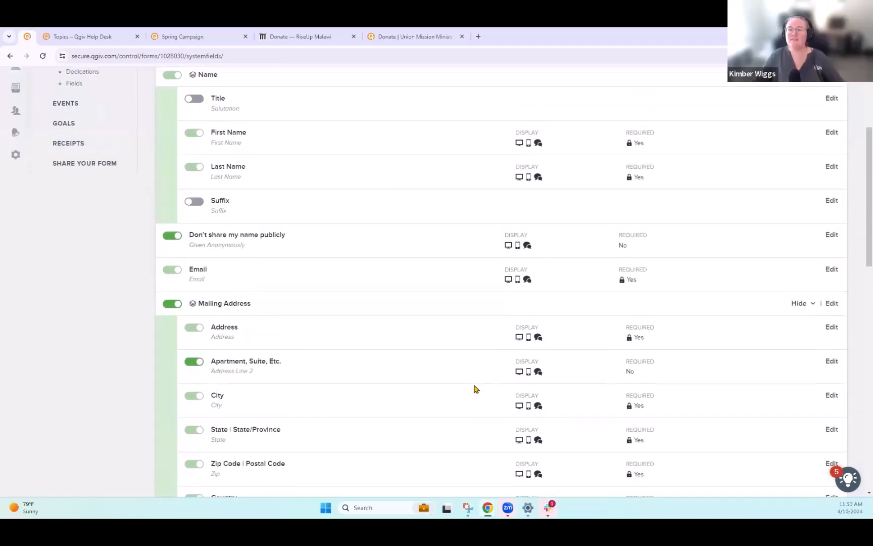
scroll(474, 388, up, 4)
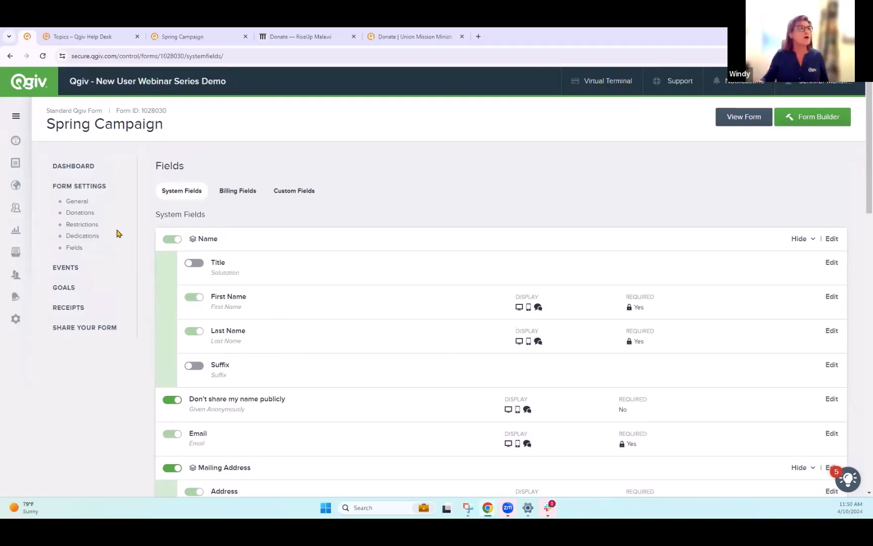
mouse_move(17, 232)
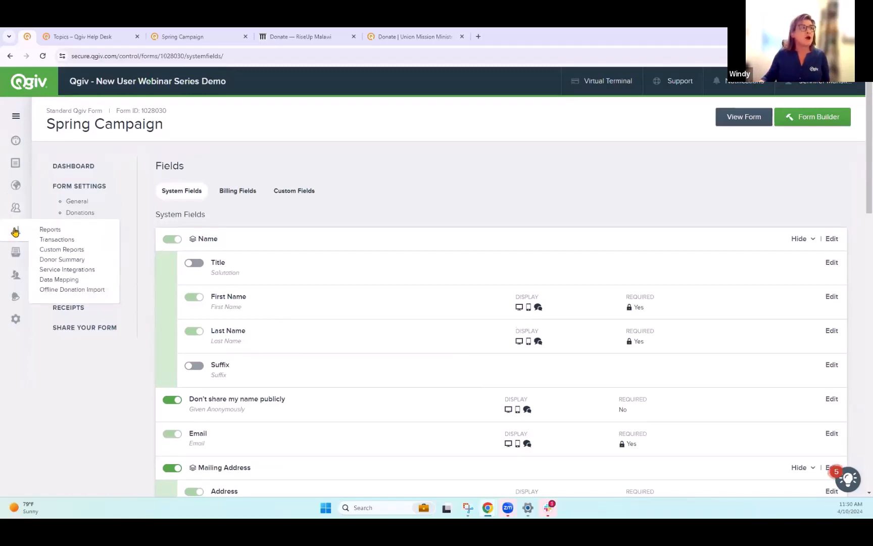
click(59, 270)
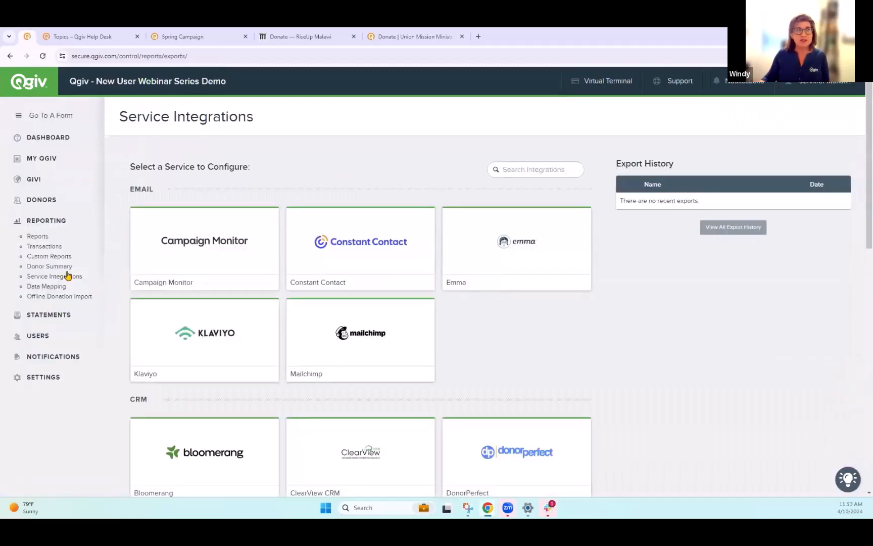
- Browse the available email and CRM integrations, open the Bloomerang setup, then return to the dashboard
scroll(576, 354, down, 4)
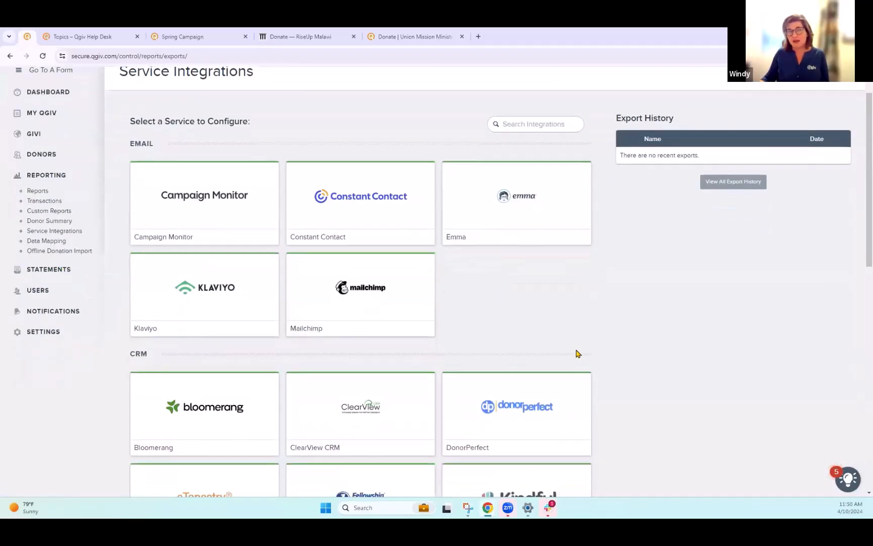
scroll(575, 357, down, 5)
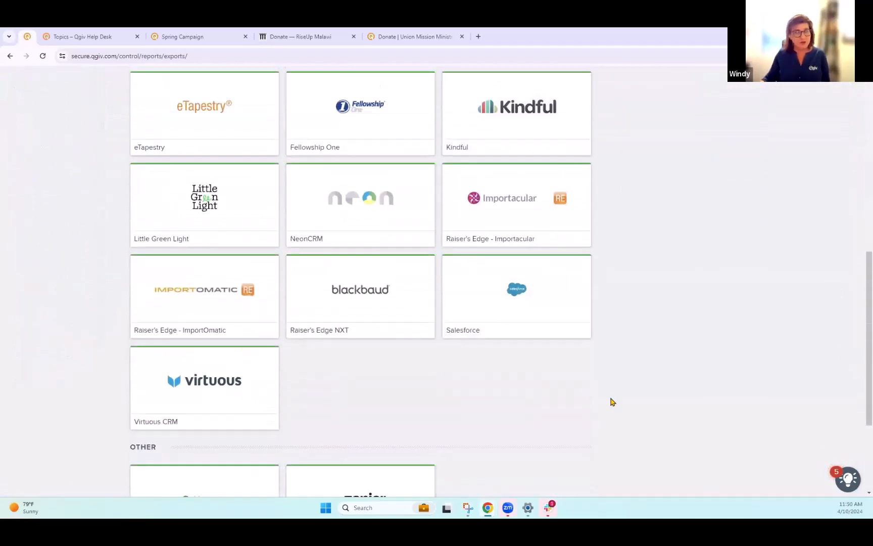
scroll(619, 404, up, 3)
scroll(627, 402, up, 3)
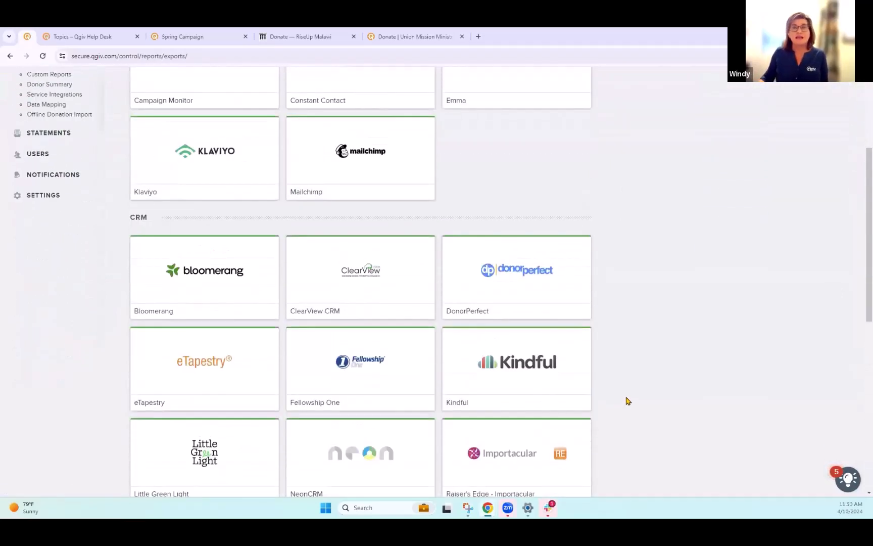
click(208, 276)
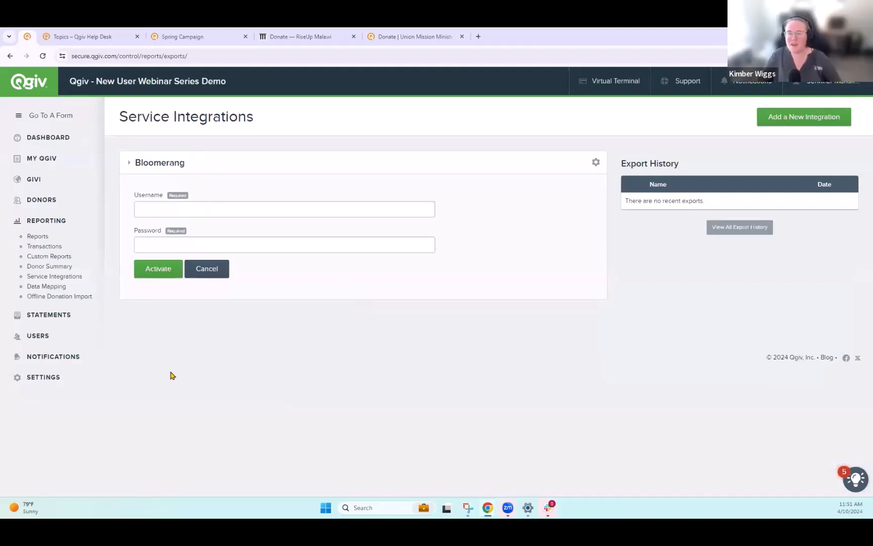
mouse_move(66, 149)
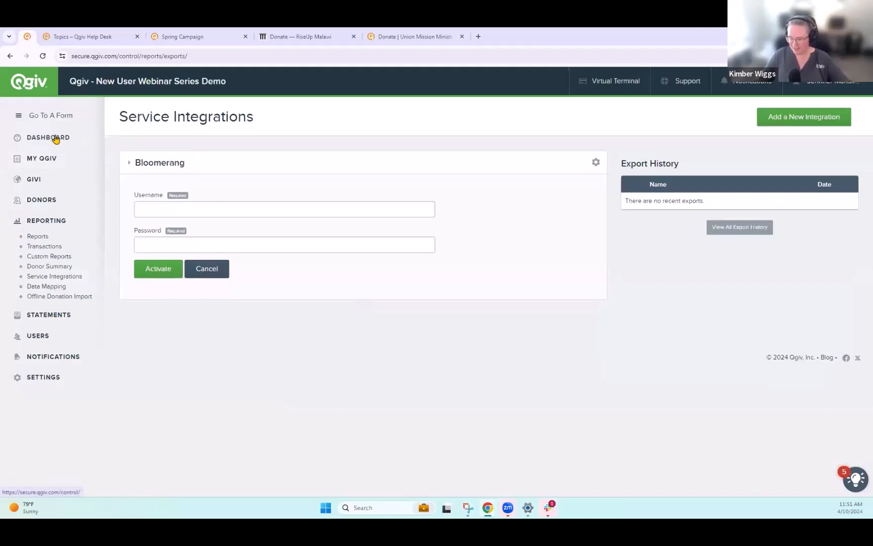
click(56, 138)
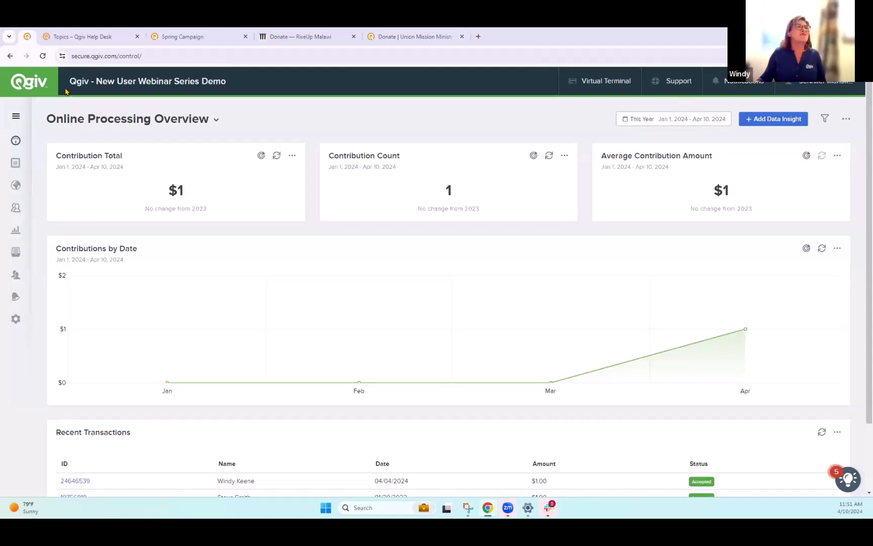
- Copy the Donation Form's URL from My Qgiv and open it in a new browser tab
click(16, 165)
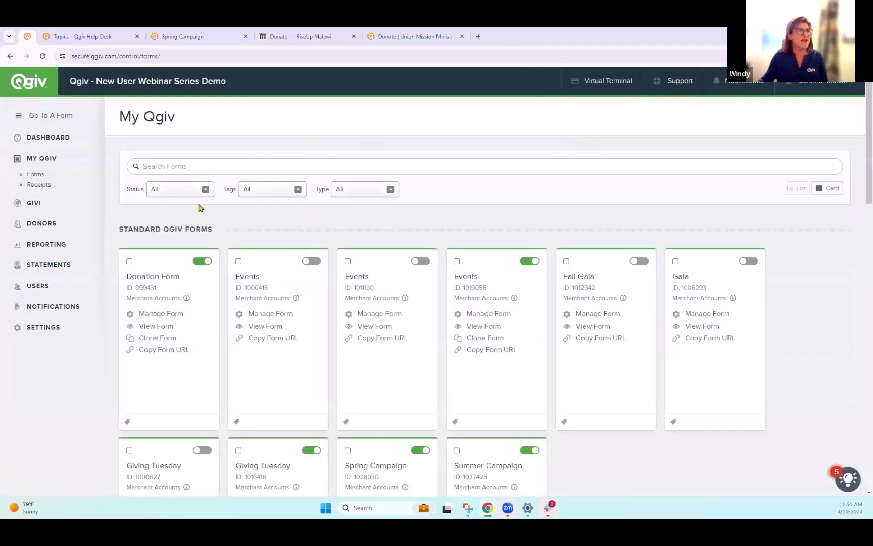
click(156, 350)
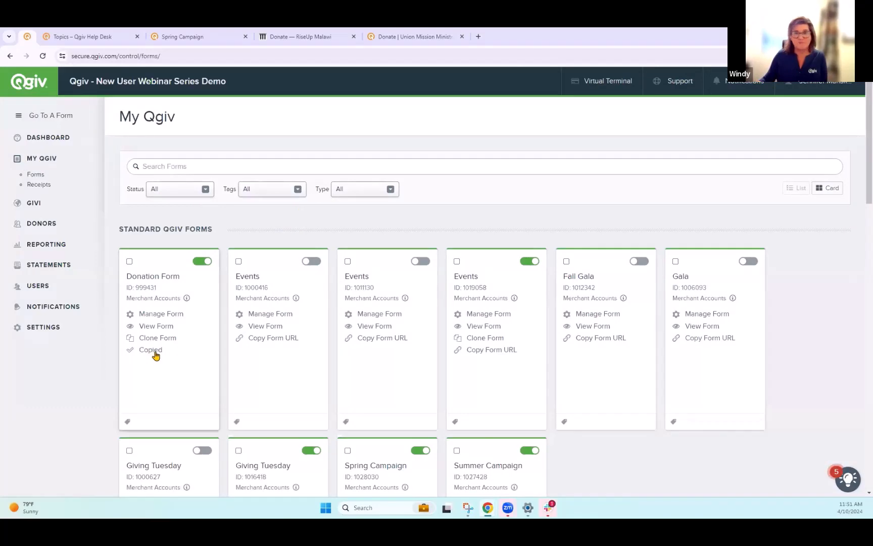
click(478, 36)
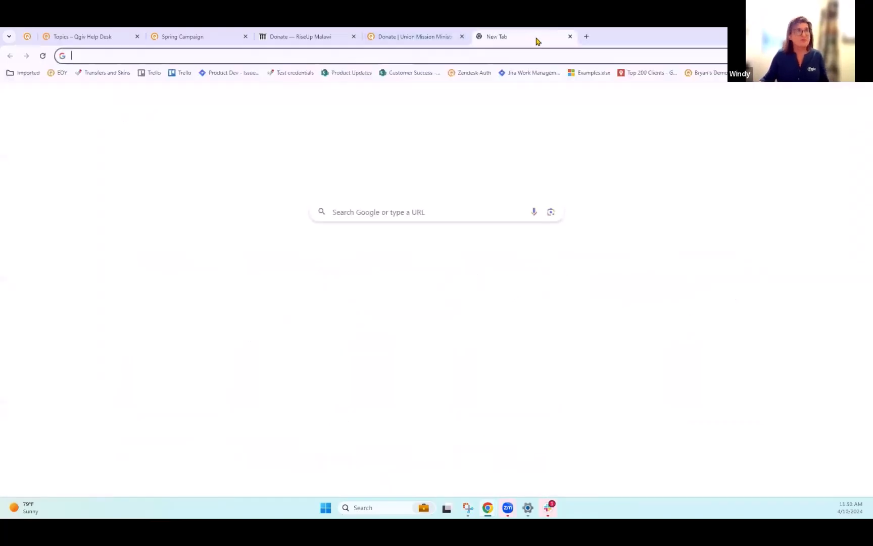
text(secure.qgiv.com/for/qgiv-newuserwebinarseriesdemo)
key(Return)
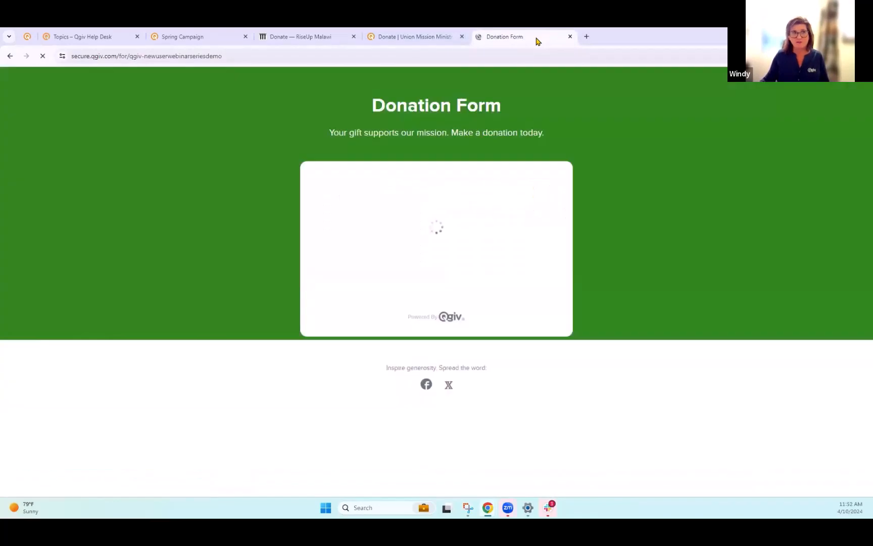
- Switch to the Donation Form tab and create a QR code for the page, then close the QR code popup
click(27, 37)
click(163, 327)
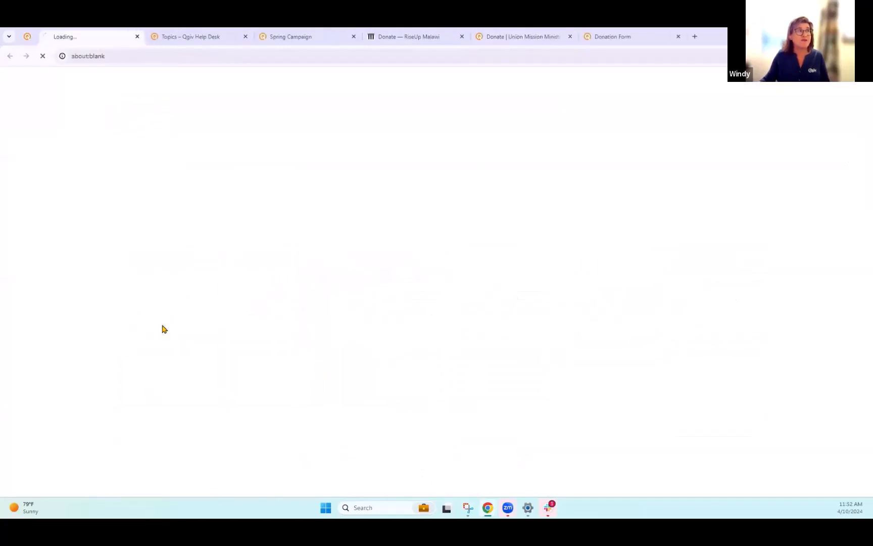
click(217, 56)
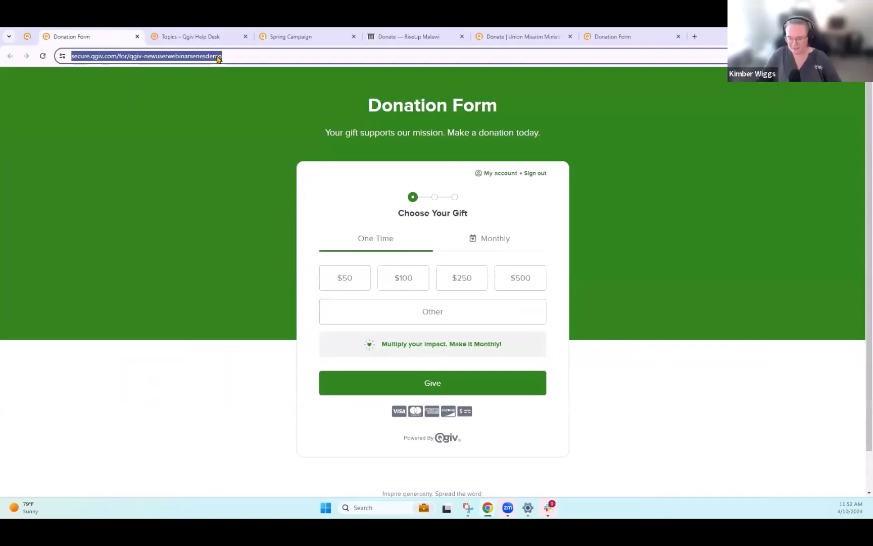
click(27, 36)
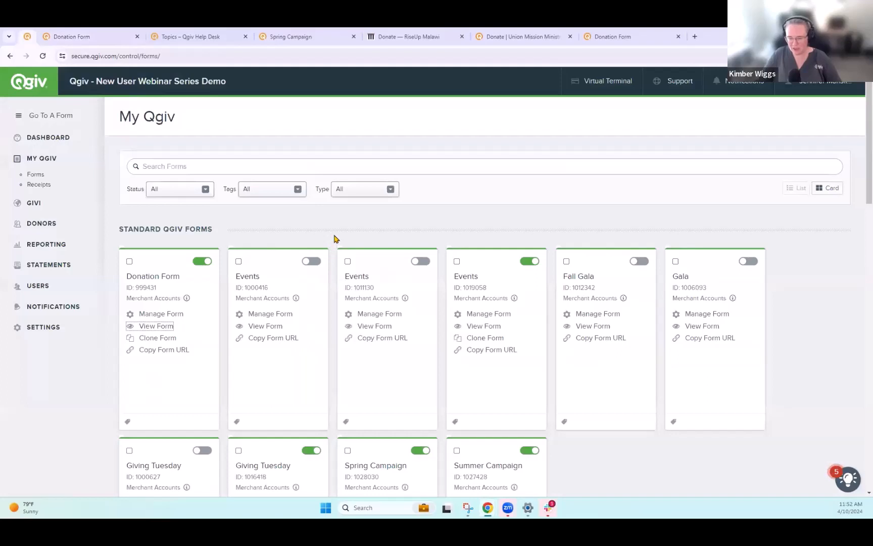
click(77, 35)
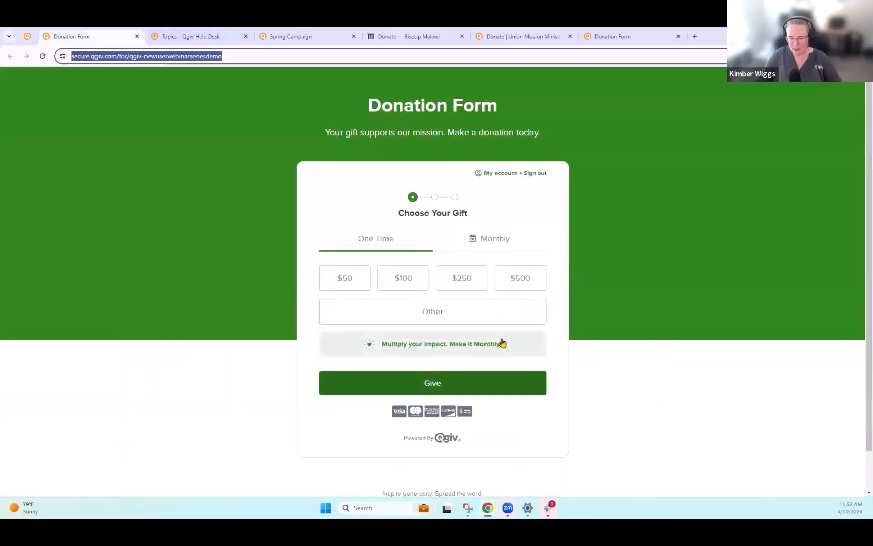
right_click(531, 231)
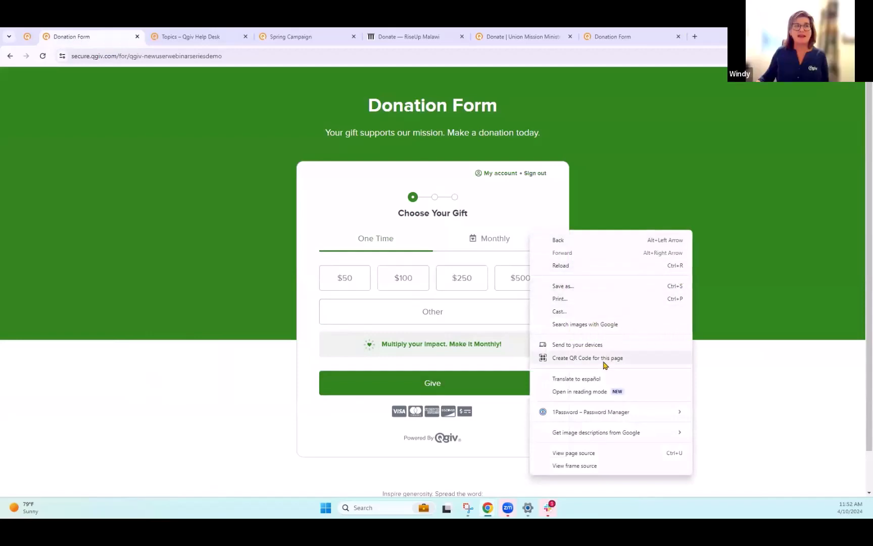
click(643, 362)
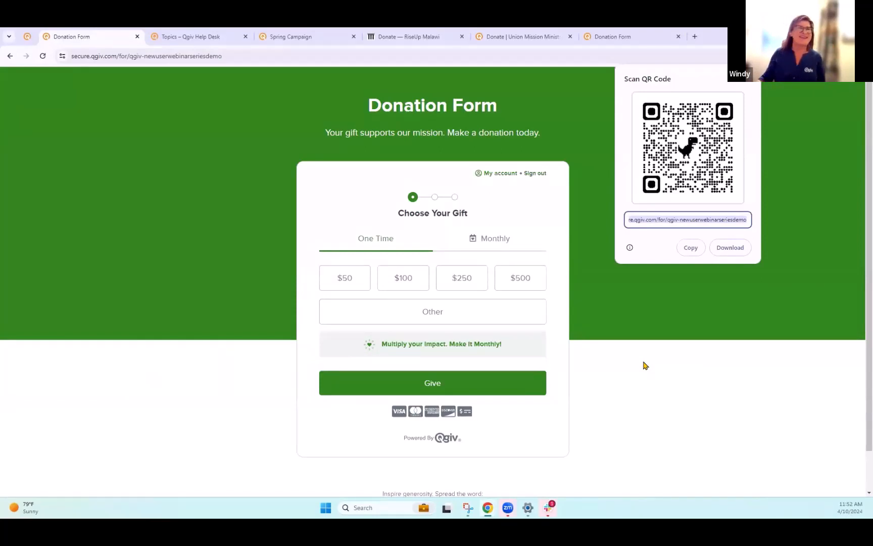
click(643, 365)
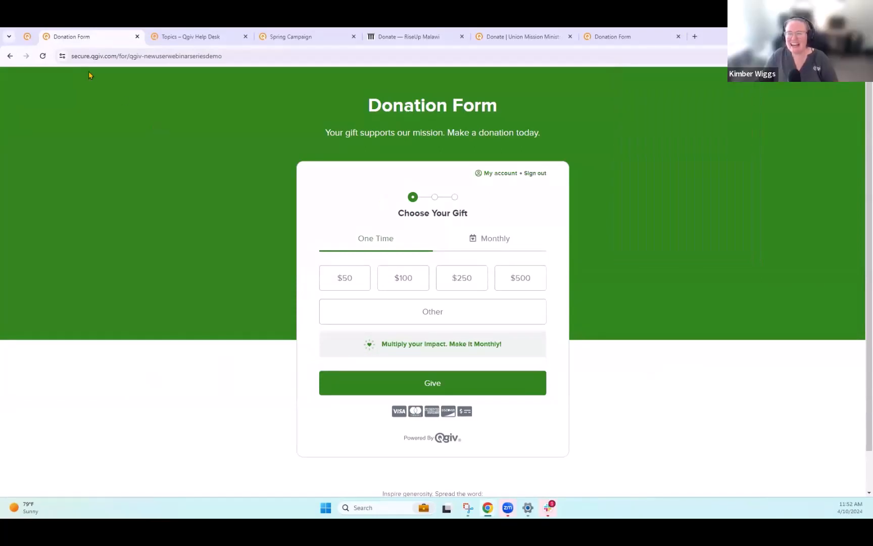
- Return to the admin tab, open Service Integrations under Reporting, and scroll through the available integrations
click(28, 37)
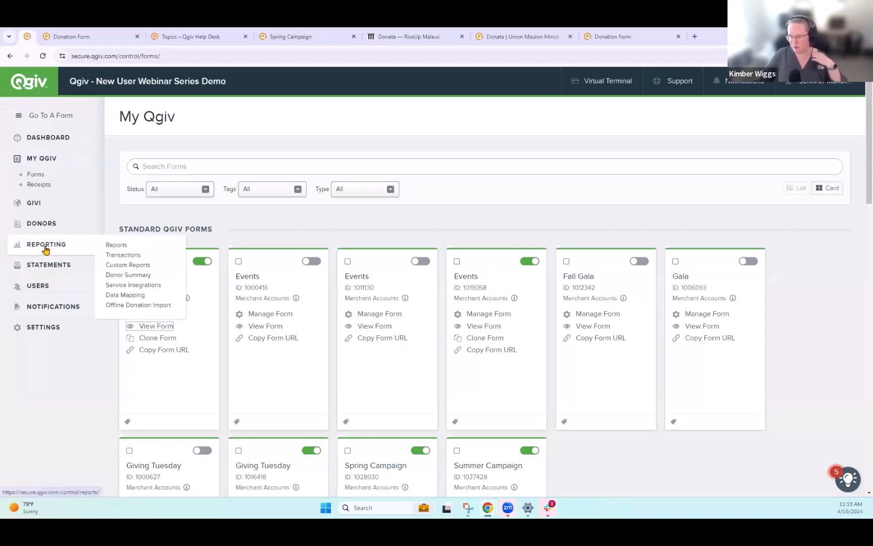
mouse_move(36, 263)
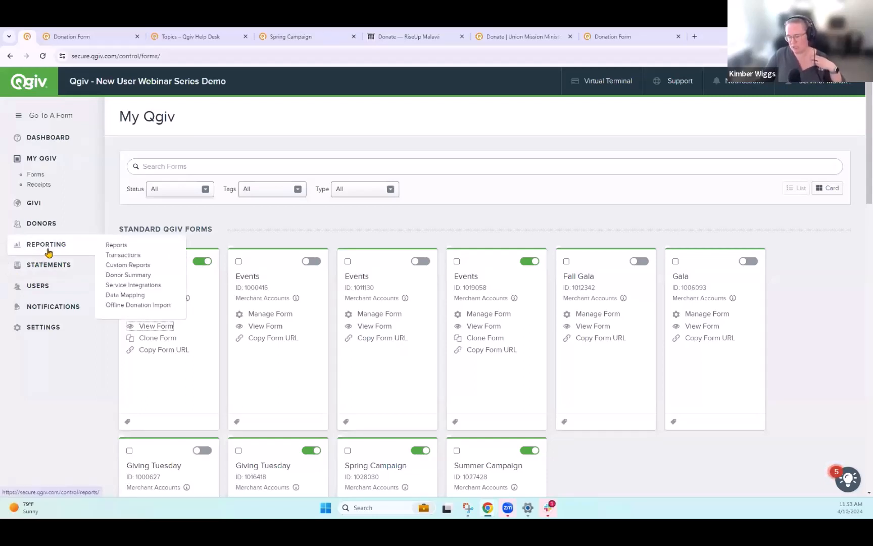
click(152, 285)
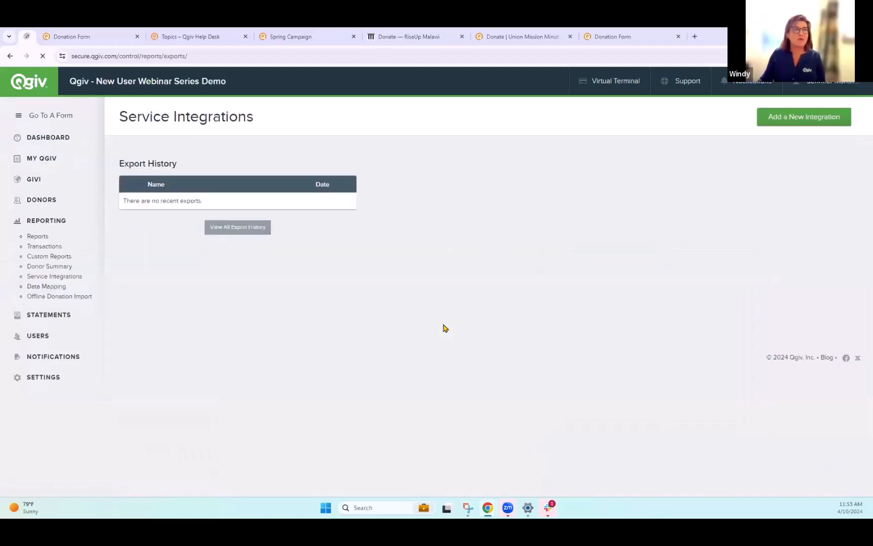
scroll(639, 356, down, 10)
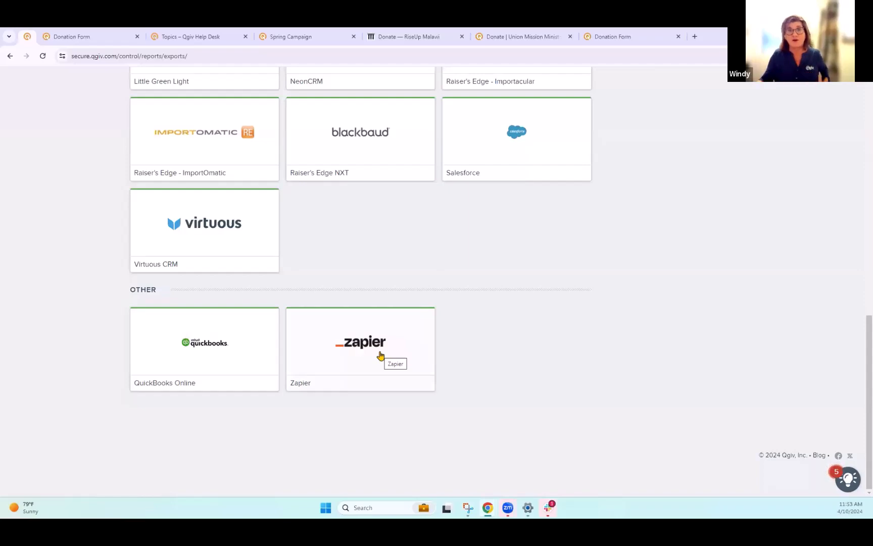
scroll(584, 412, up, 2)
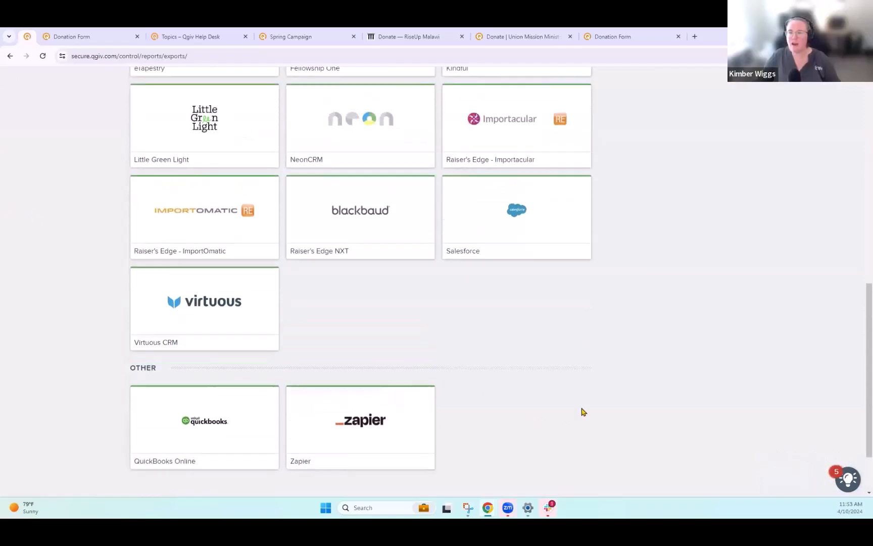
scroll(584, 412, up, 10)
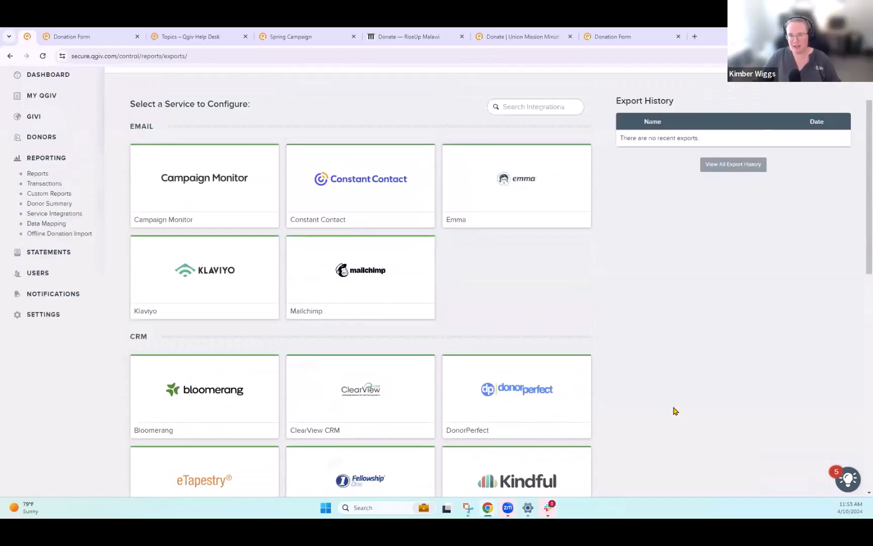
scroll(675, 411, up, 2)
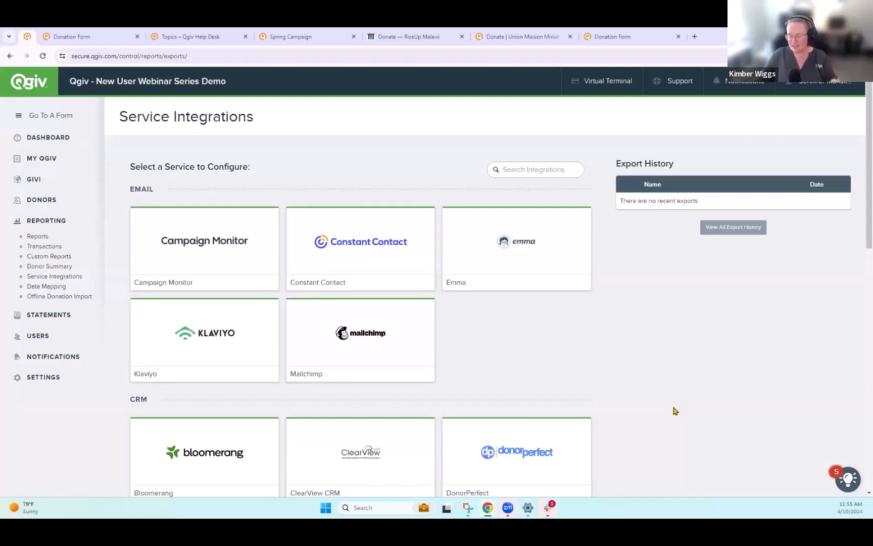
- Open the Notification Recipients page, then the Donor Summary report under Reporting
click(68, 357)
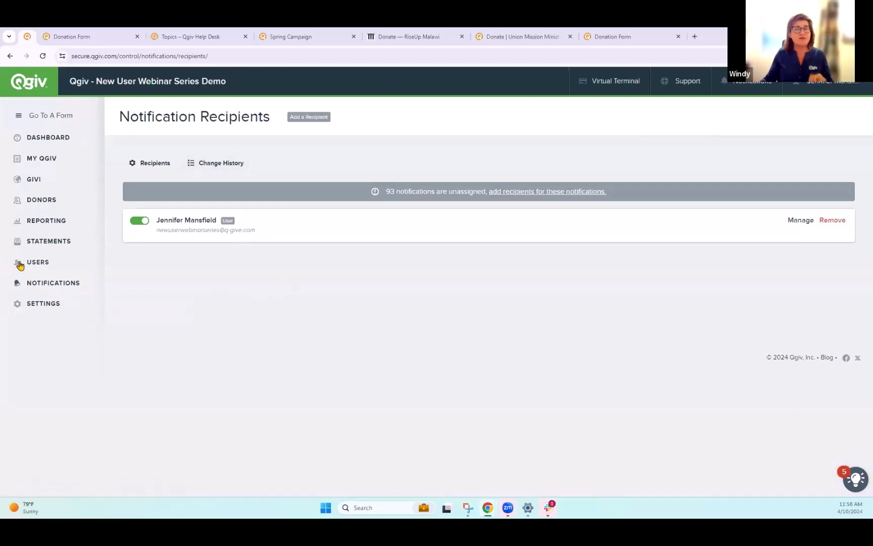
mouse_move(35, 222)
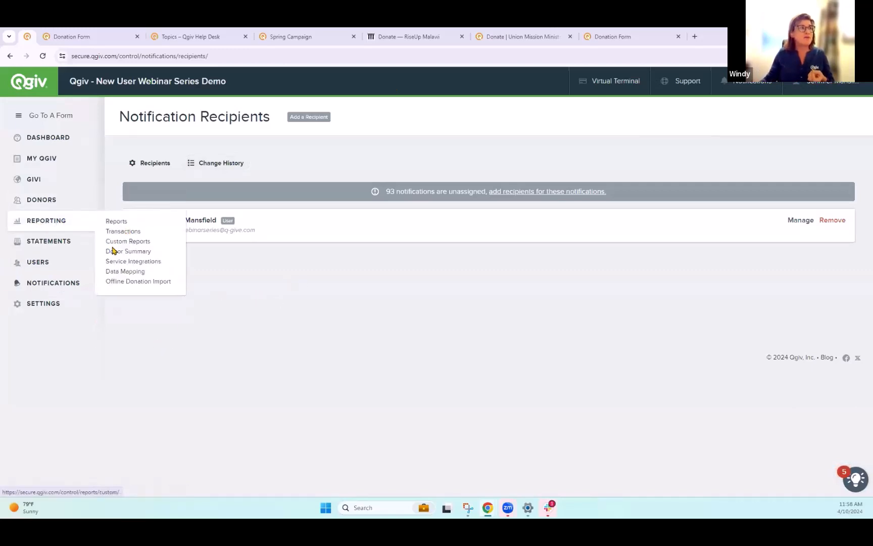
click(137, 252)
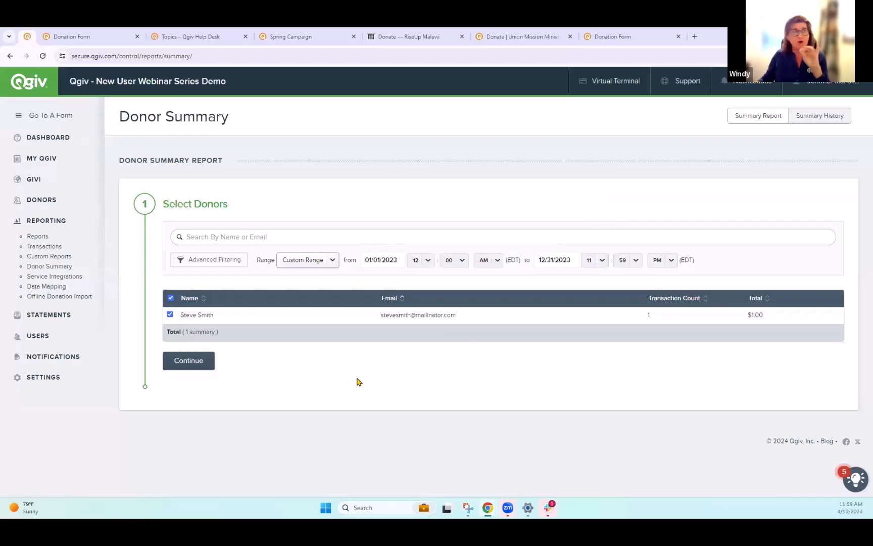
- Glance at the RiseUp Malawi donation page tab, then open Widgets under Settings in the admin
click(403, 36)
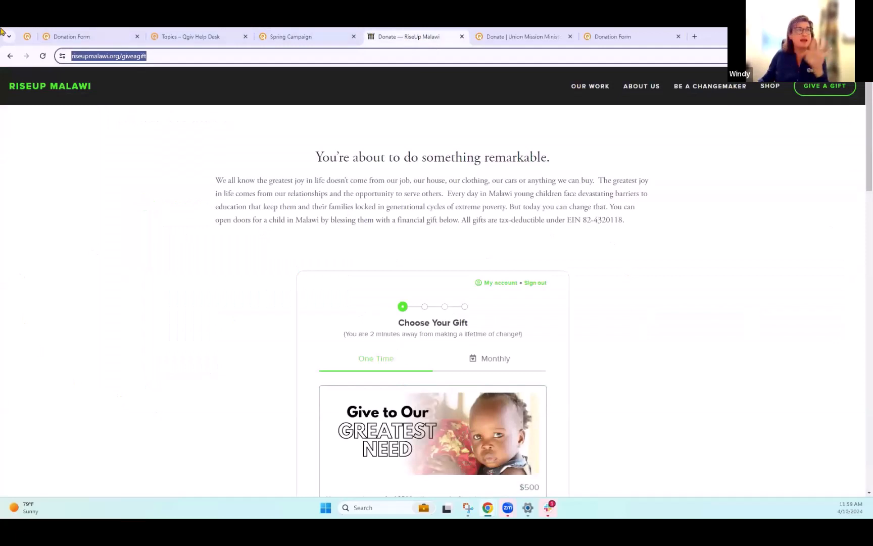
click(51, 36)
mouse_move(28, 381)
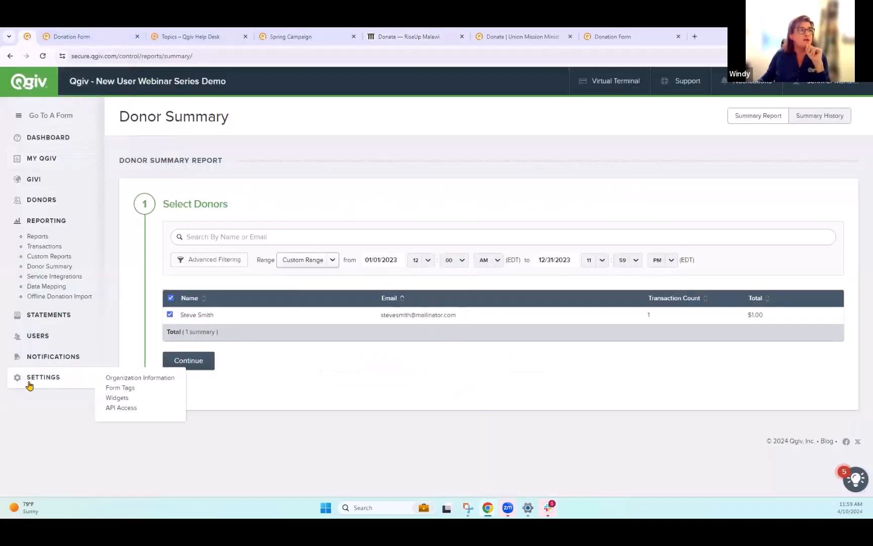
click(117, 397)
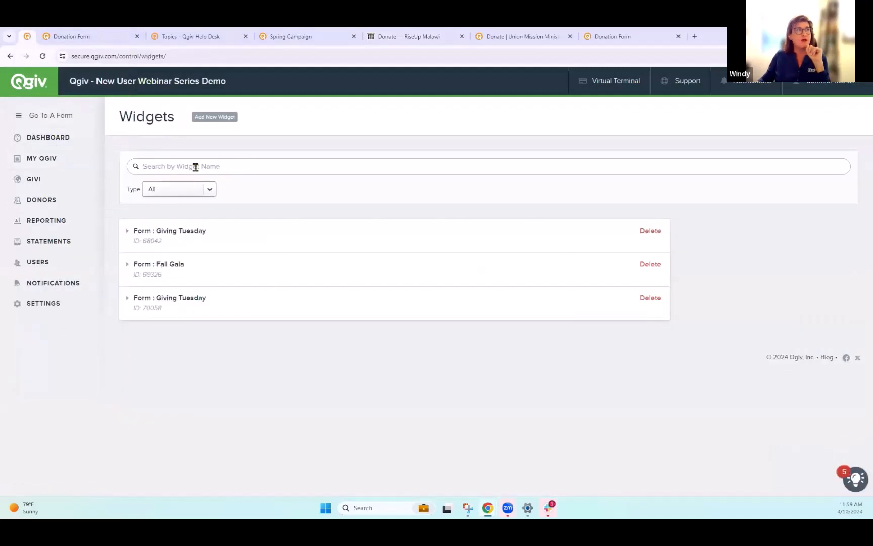
- Add a new widget of type Form and select the Donation Form
click(213, 123)
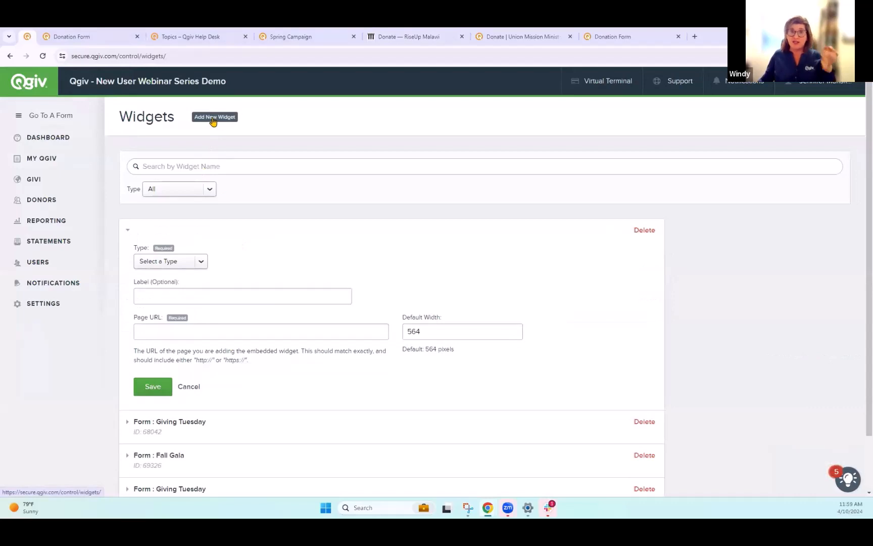
click(199, 260)
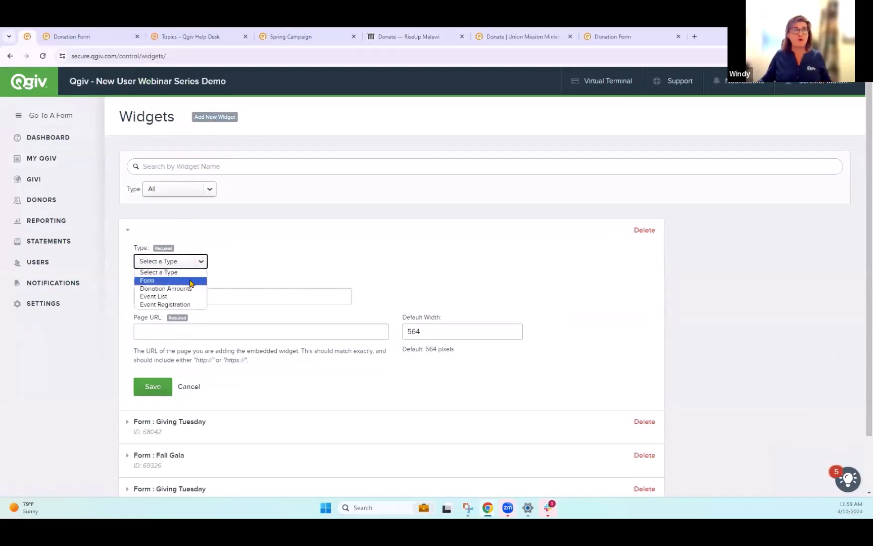
click(191, 281)
scroll(243, 260, down, 1)
click(195, 248)
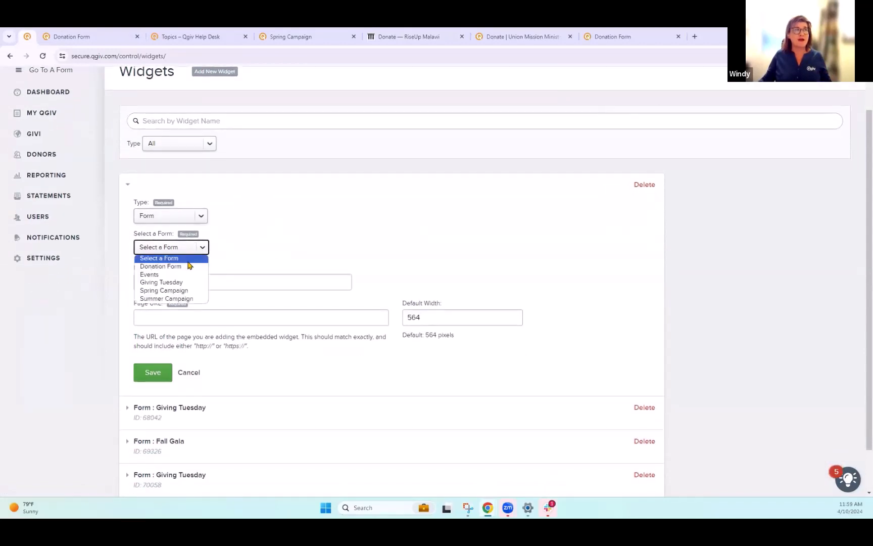
click(188, 266)
- Label the new widget "Donation form on website"
scroll(263, 253, down, 1)
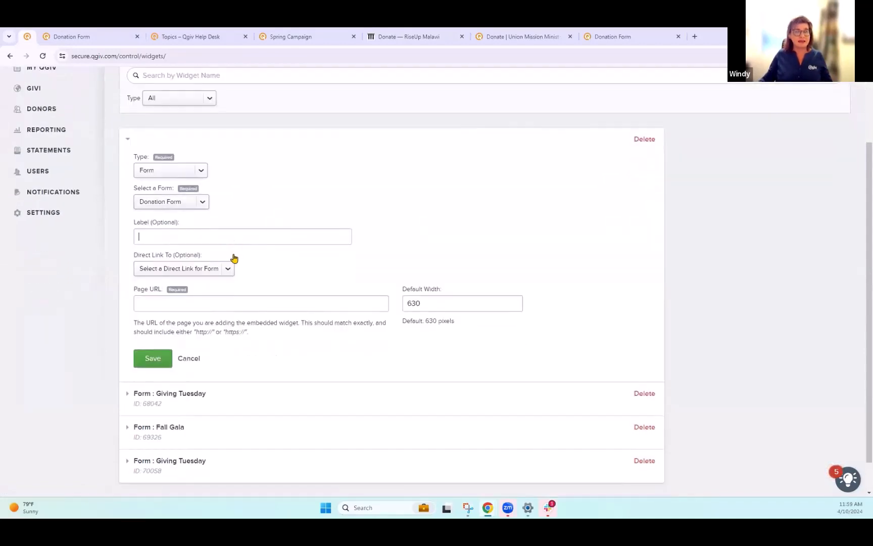
text(Donation )
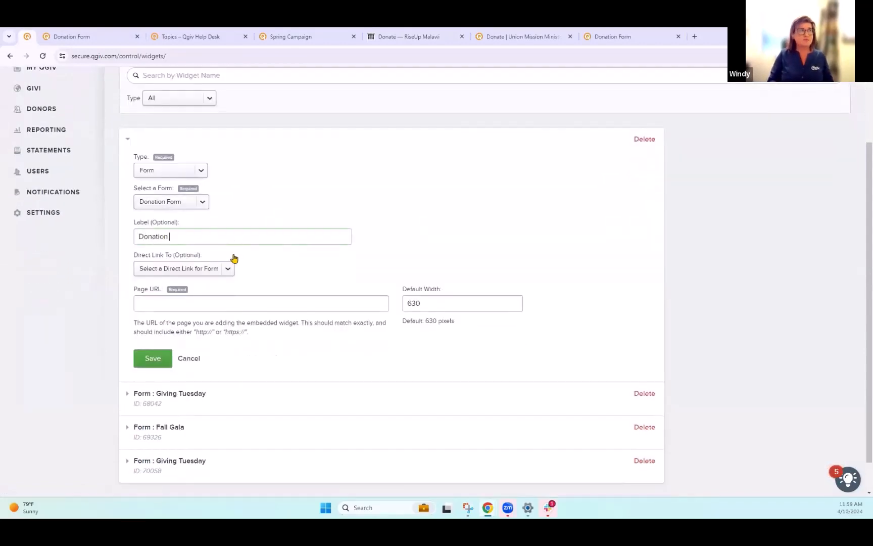
text(formo name)
key(BackSpace)
key(BackSpace)
key(BackSpace)
key(BackSpace)
key(BackSpace)
key(BackSpace)
text(on web)
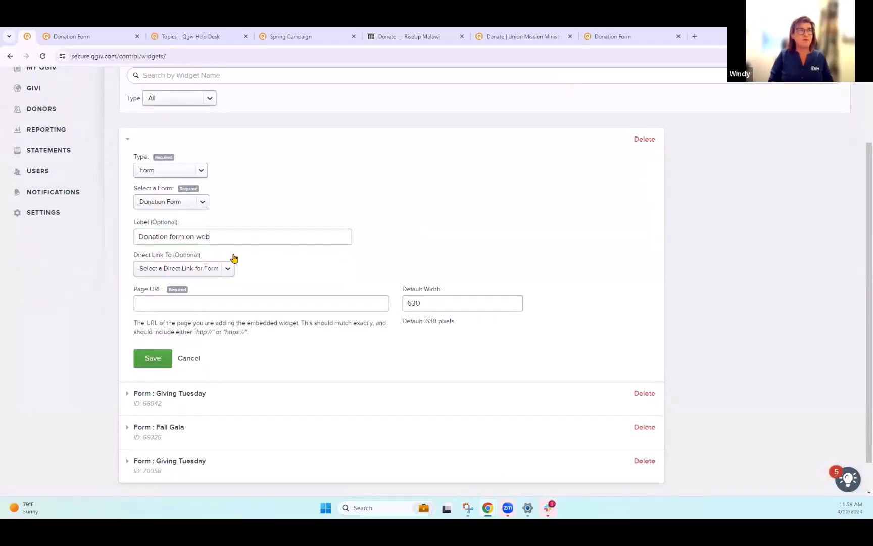
text(site)
- Copy the RiseUp Malawi giving page URL into the widget's Page URL, save the widget, and review its embed code
scroll(338, 267, down, 1)
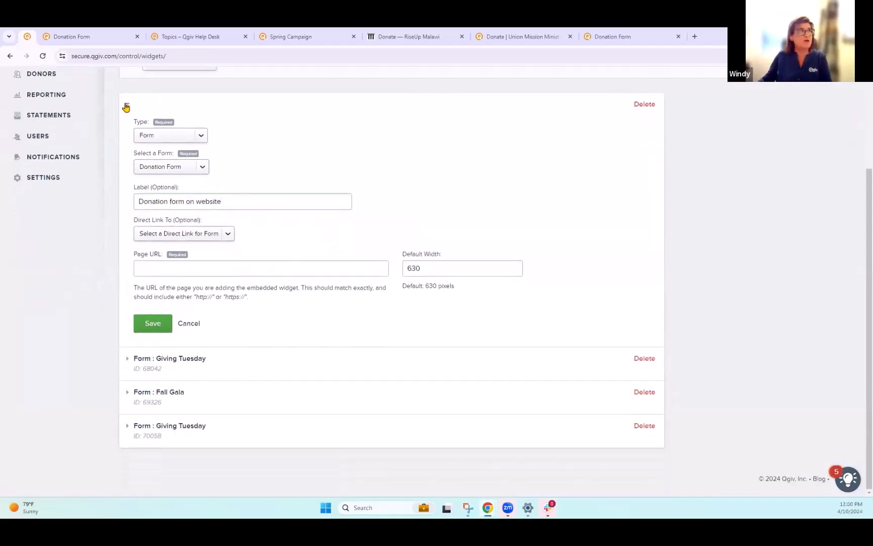
click(407, 36)
click(242, 53)
key(ctrl+c)
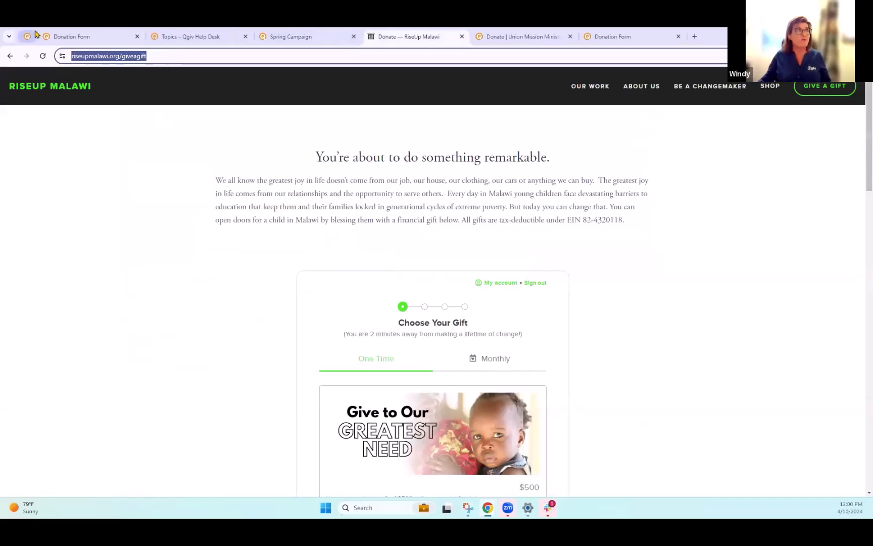
click(71, 36)
click(245, 265)
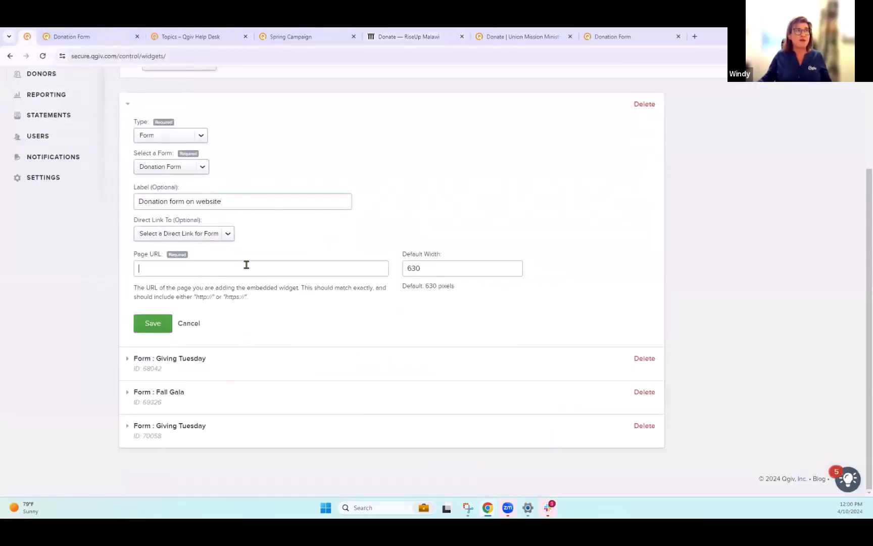
key(ctrl+v)
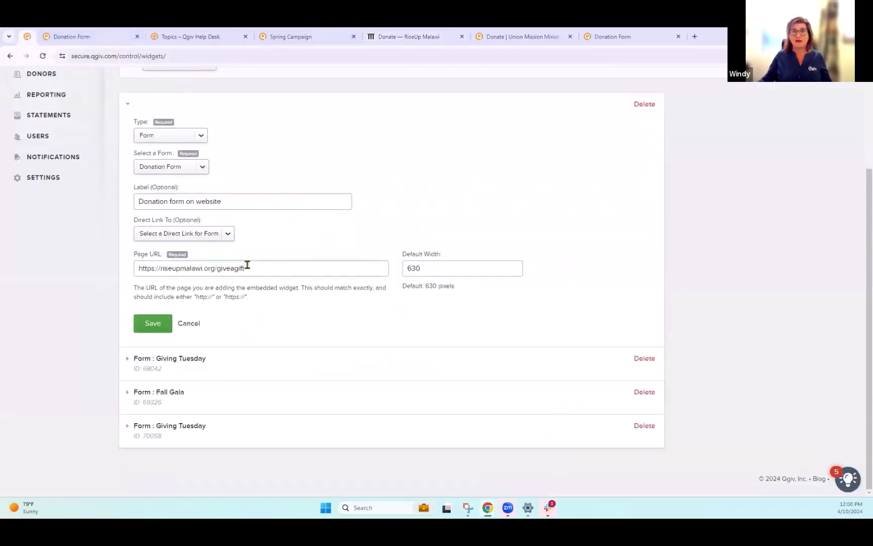
click(152, 326)
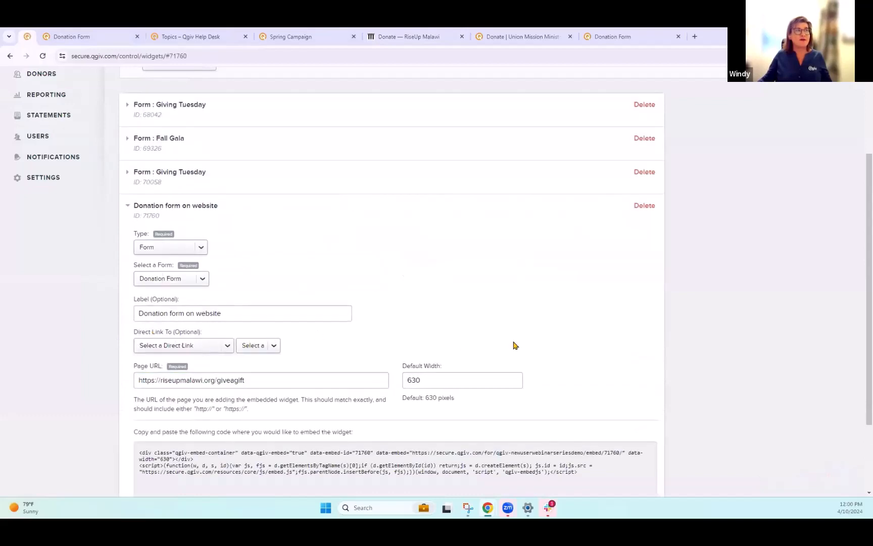
scroll(514, 345, down, 3)
click(330, 368)
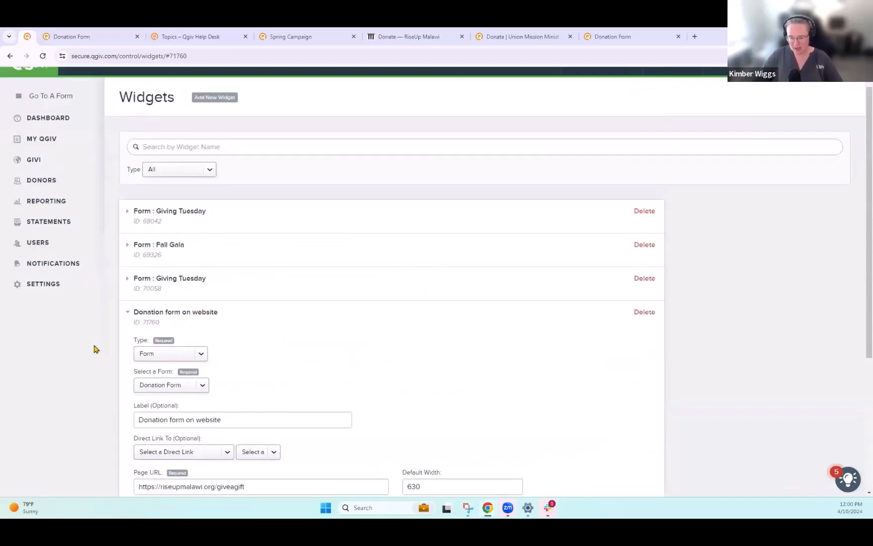
- Open Plans and Pricing from the account menu and scroll through the plan packages
scroll(90, 334, up, 5)
mouse_move(829, 86)
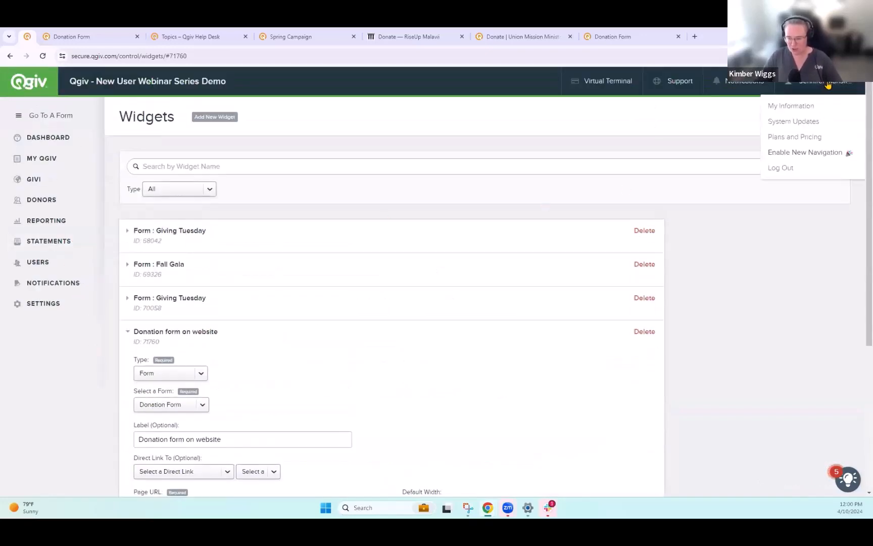
click(798, 140)
scroll(594, 226, down, 1)
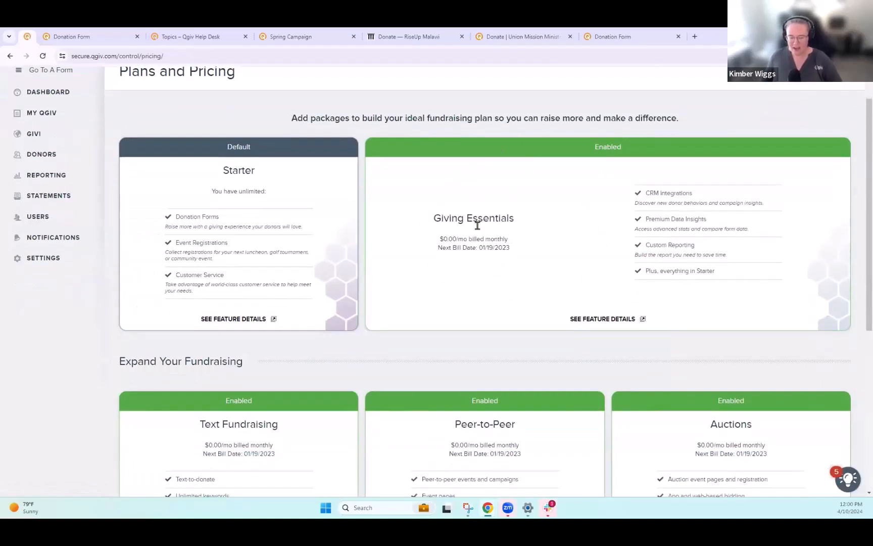
scroll(487, 282, up, 1)
- Open the Donation Form's management page from the forms list and go to its Events section
mouse_move(43, 223)
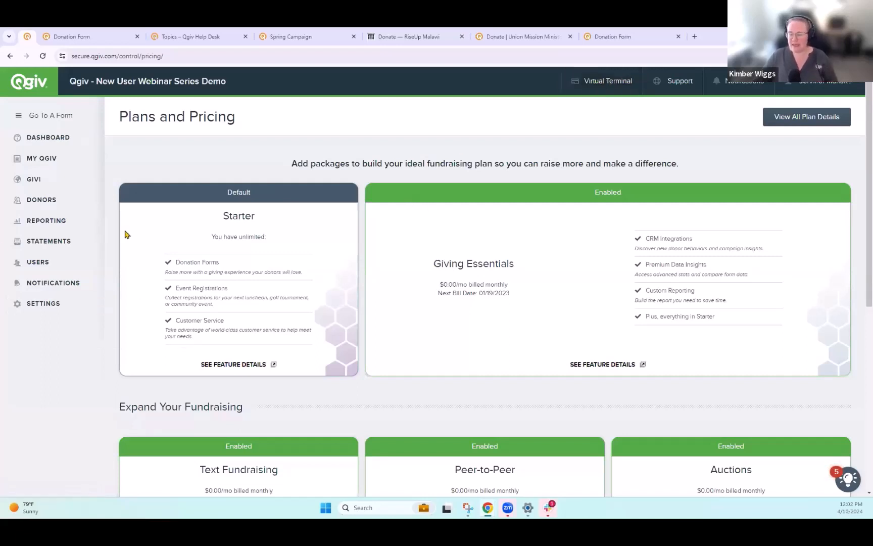
mouse_move(39, 161)
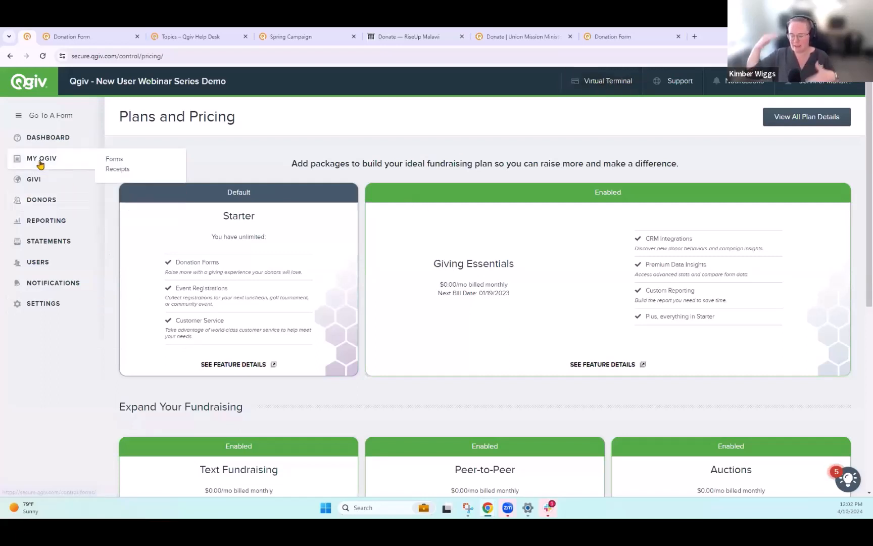
click(118, 161)
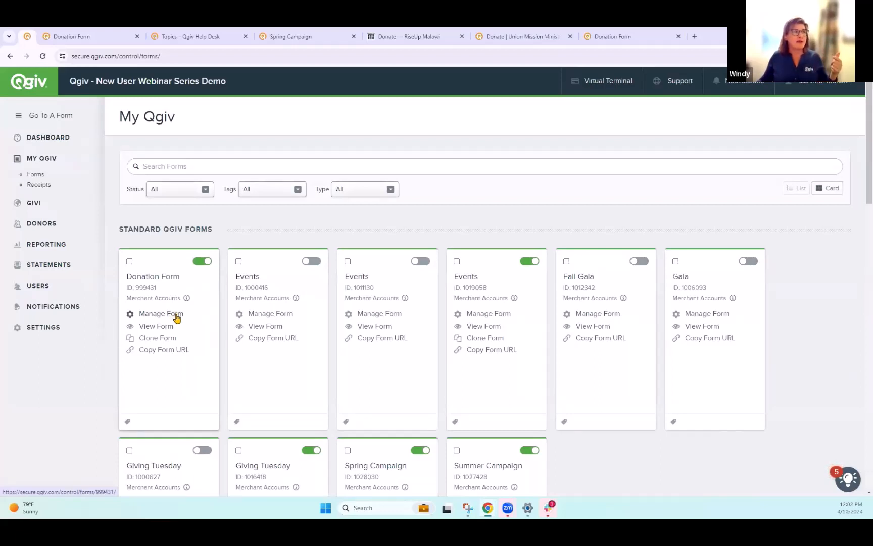
click(175, 314)
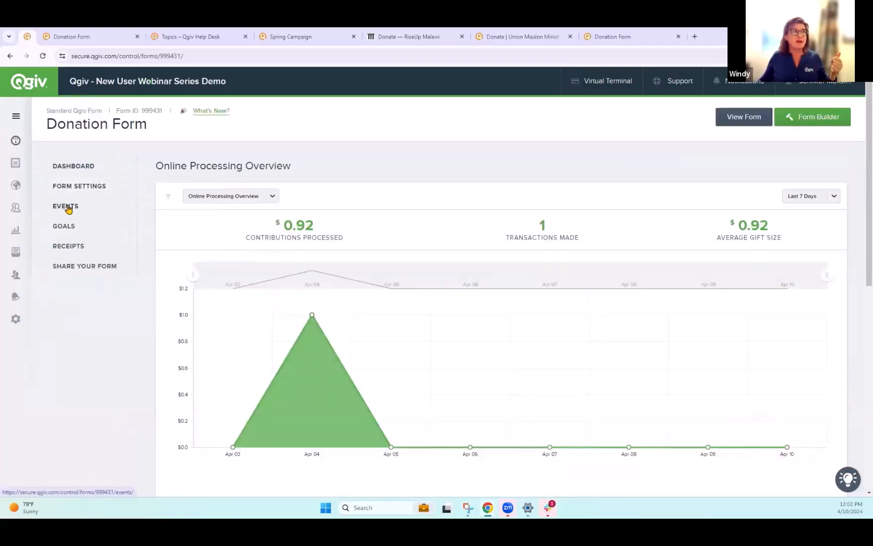
click(71, 206)
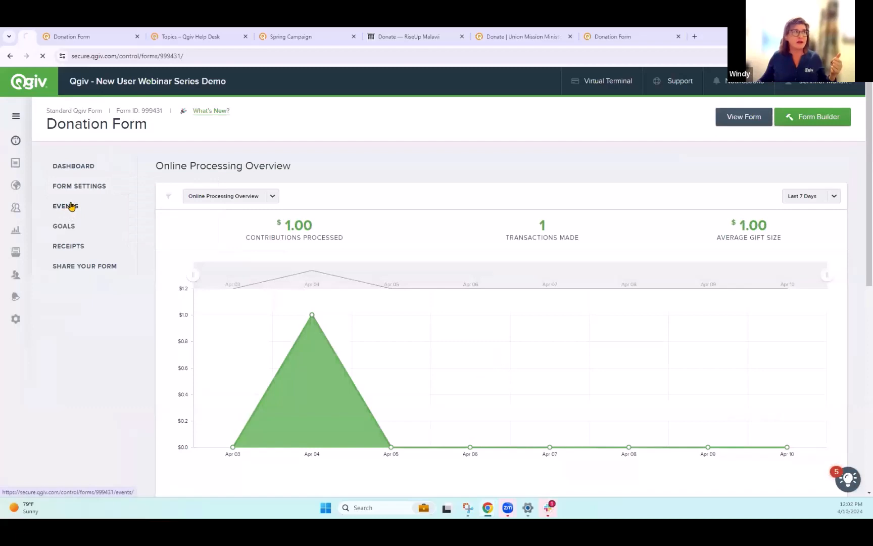